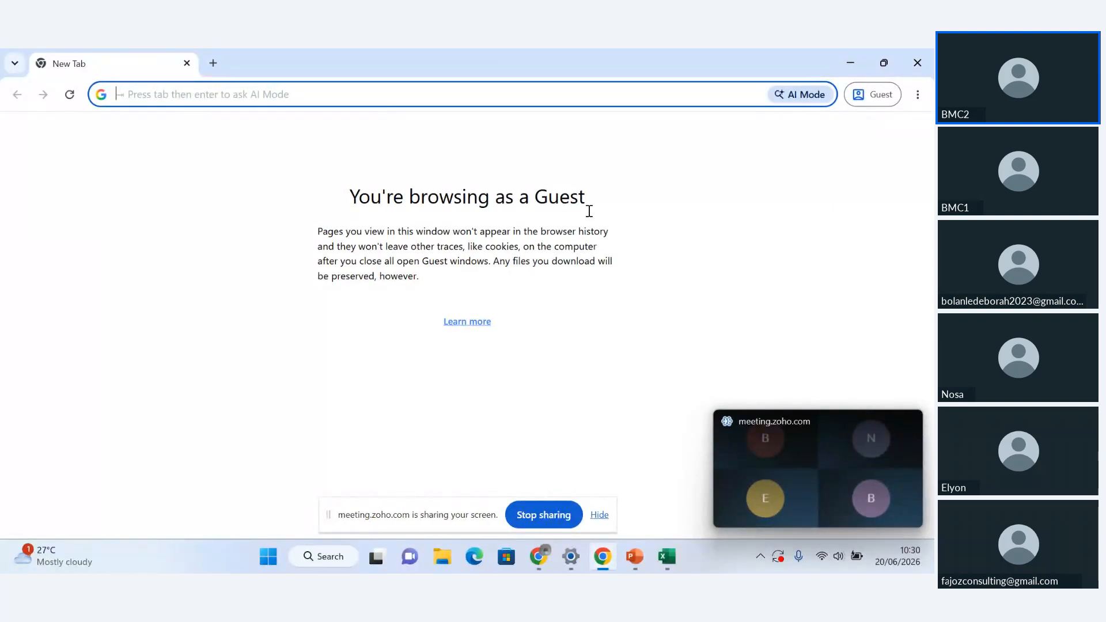
Minimize the floating meeting window and load the books.zoho.com website
mouse_move(903, 450)
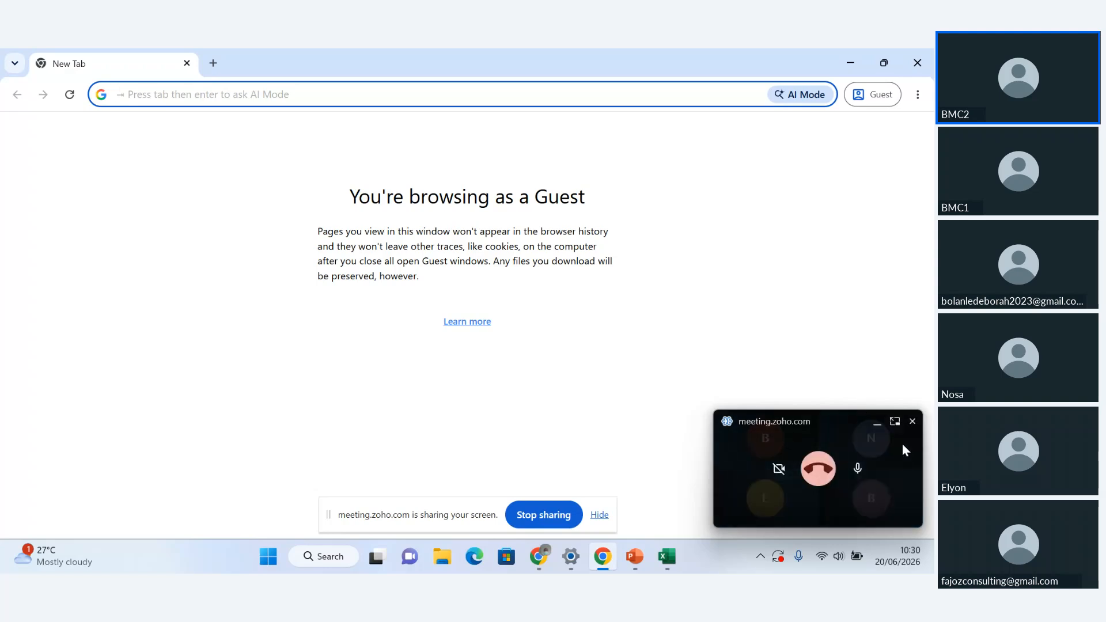
left_click(877, 425)
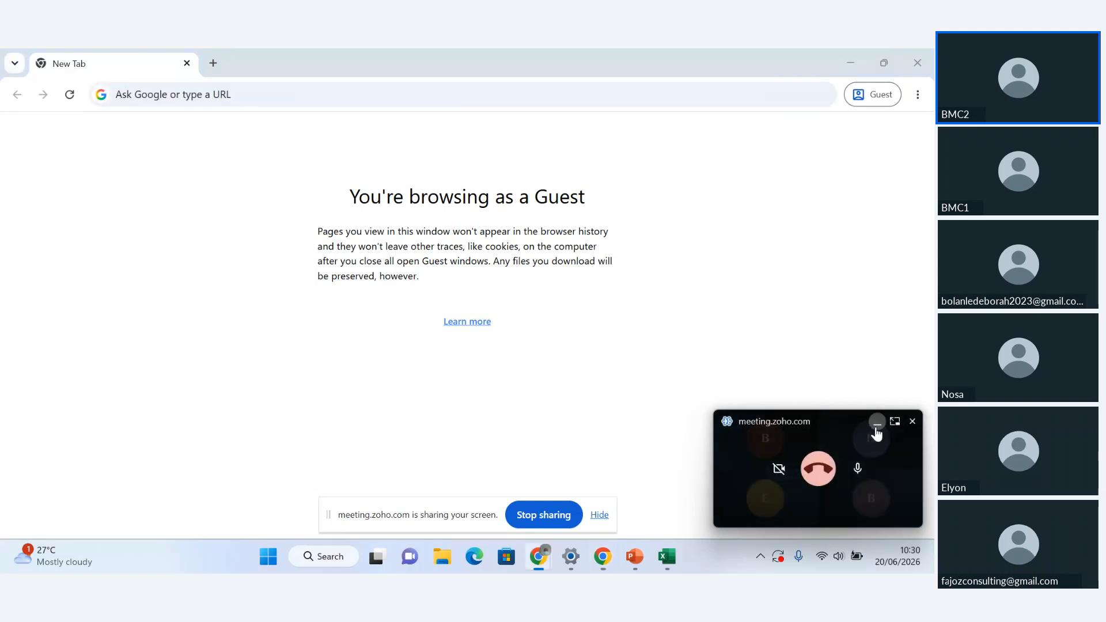
left_click(262, 94)
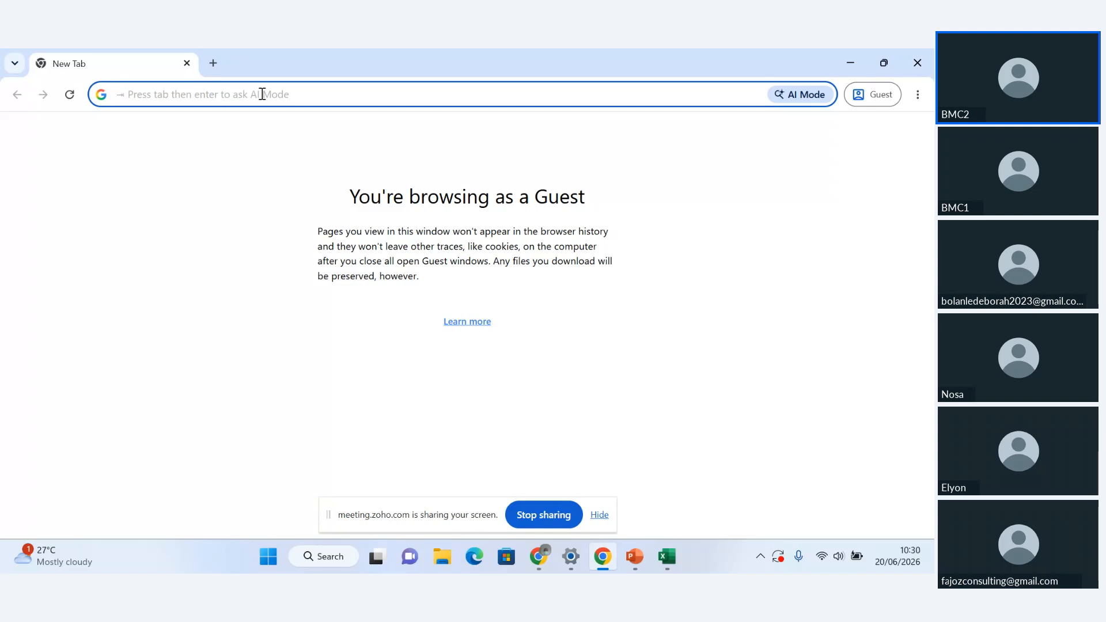
type("BOOKS")
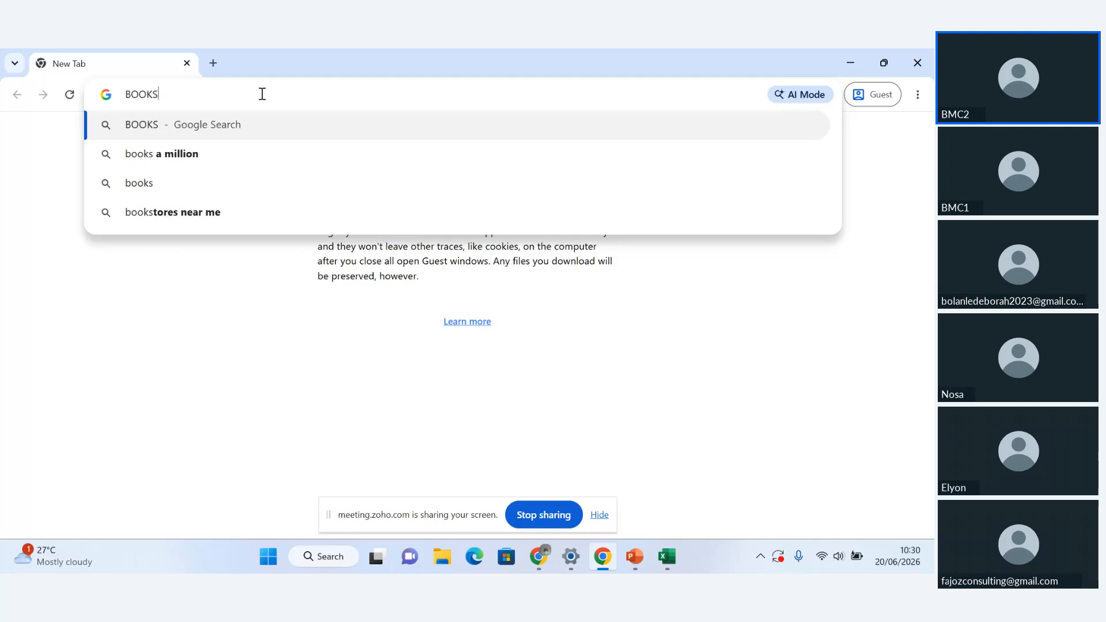
type(".ZOHO")
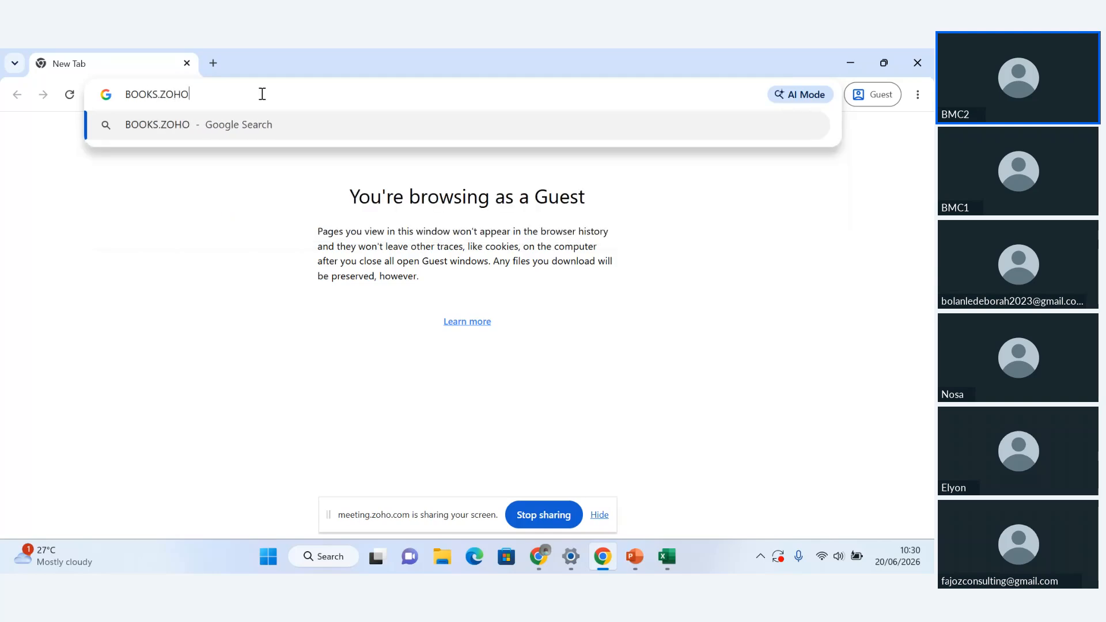
type(".COM")
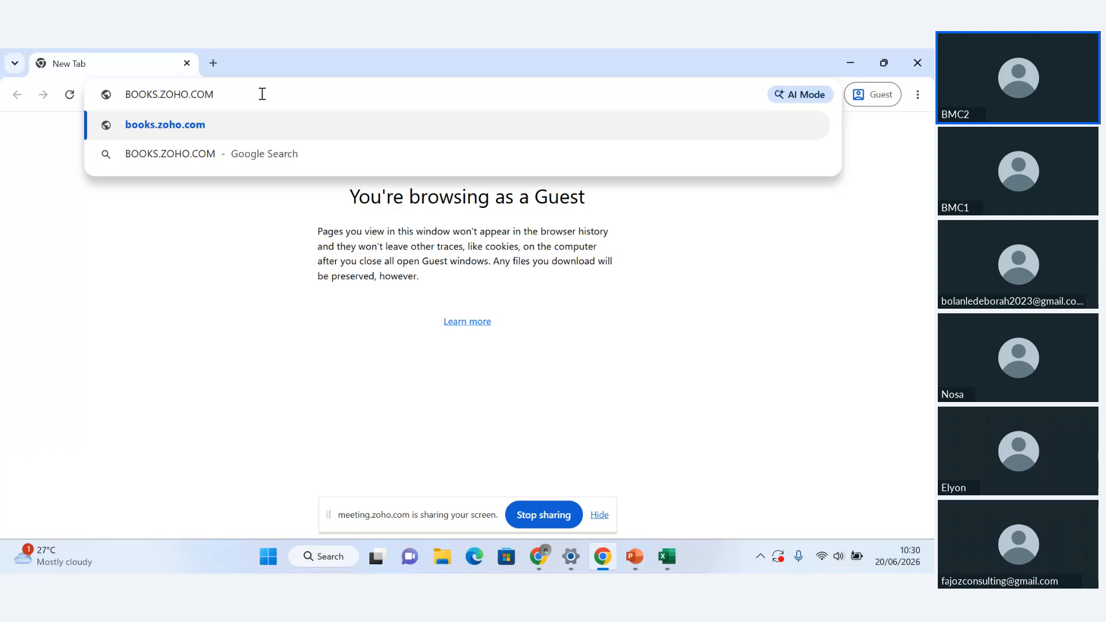
key("Return")
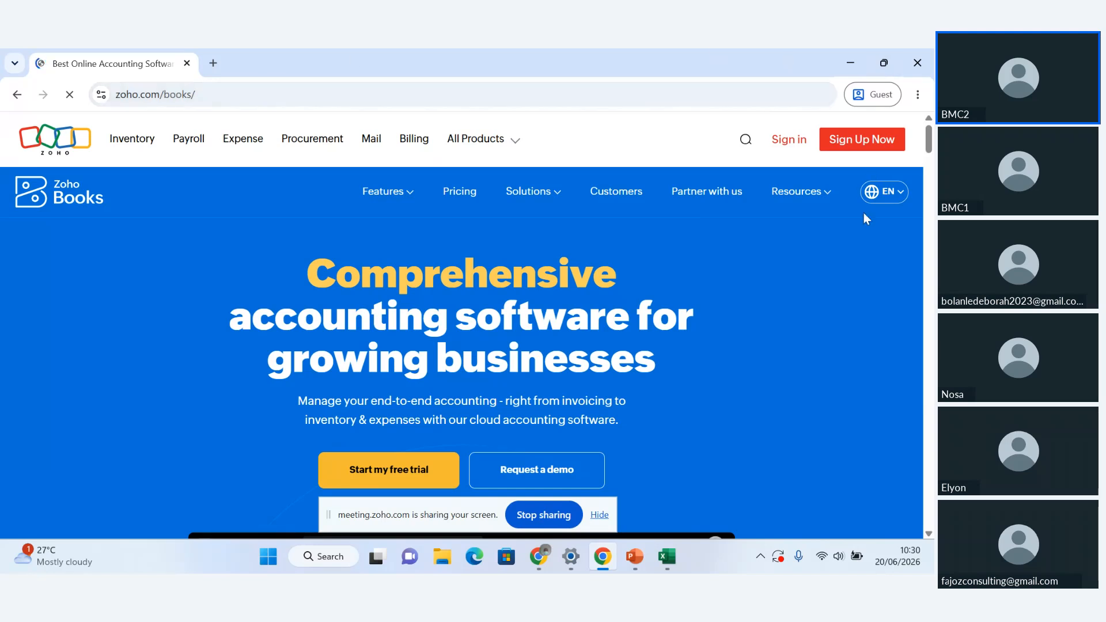
Open the Zoho Books sign-up form and enter "Naija Craftwork limited" as the company name
left_click(857, 142)
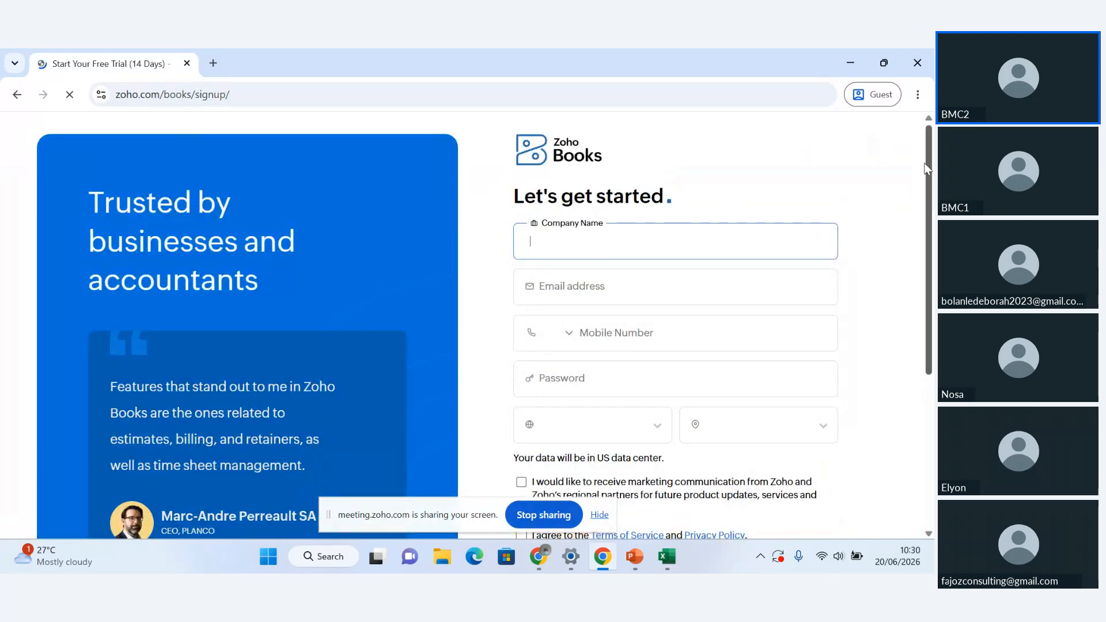
left_click_drag(925, 163, 934, 191)
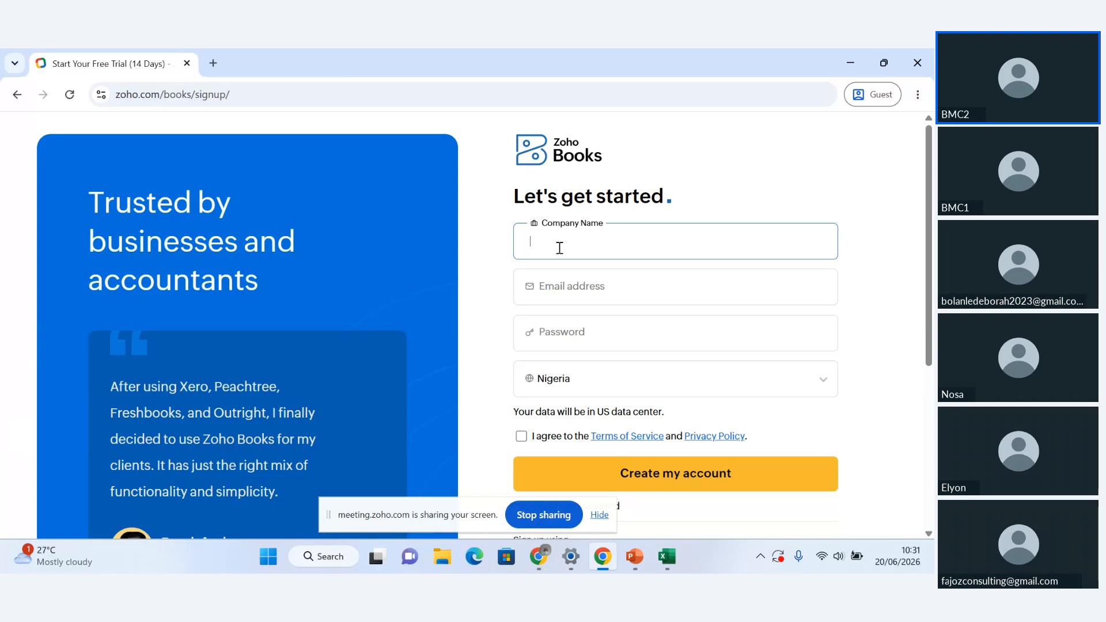
type("Naija c")
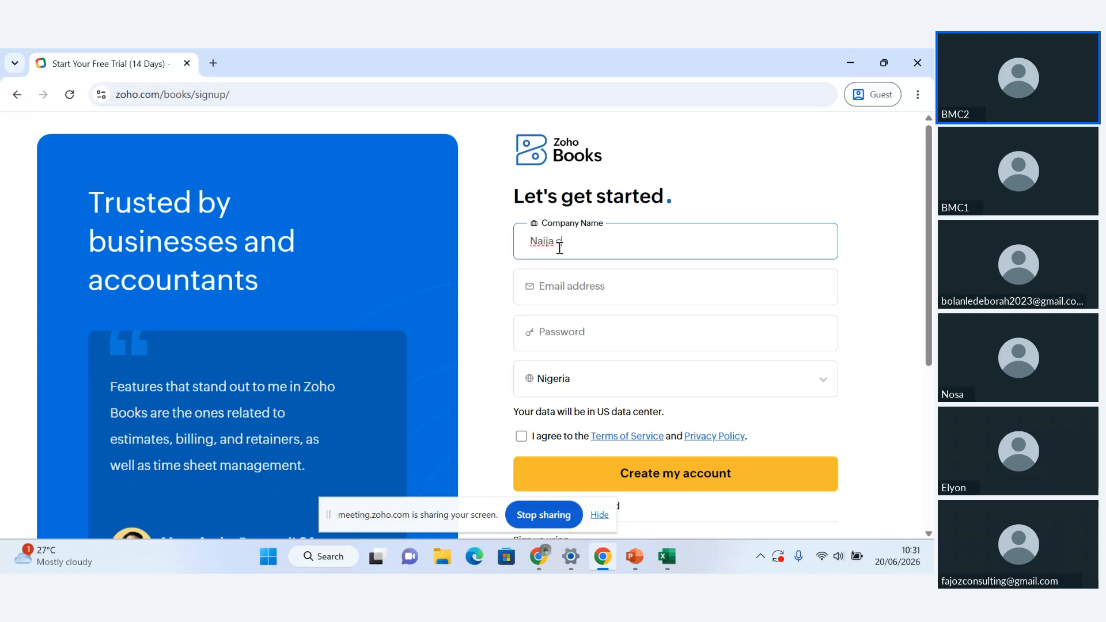
key("BackSpace")
type("Craftwork")
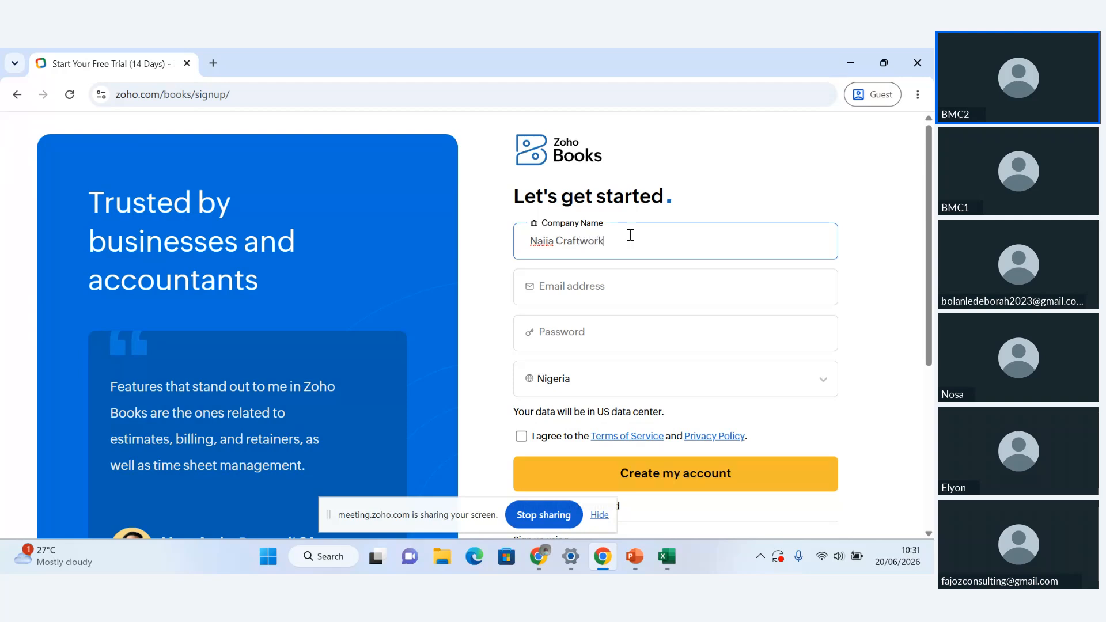
type(" limited")
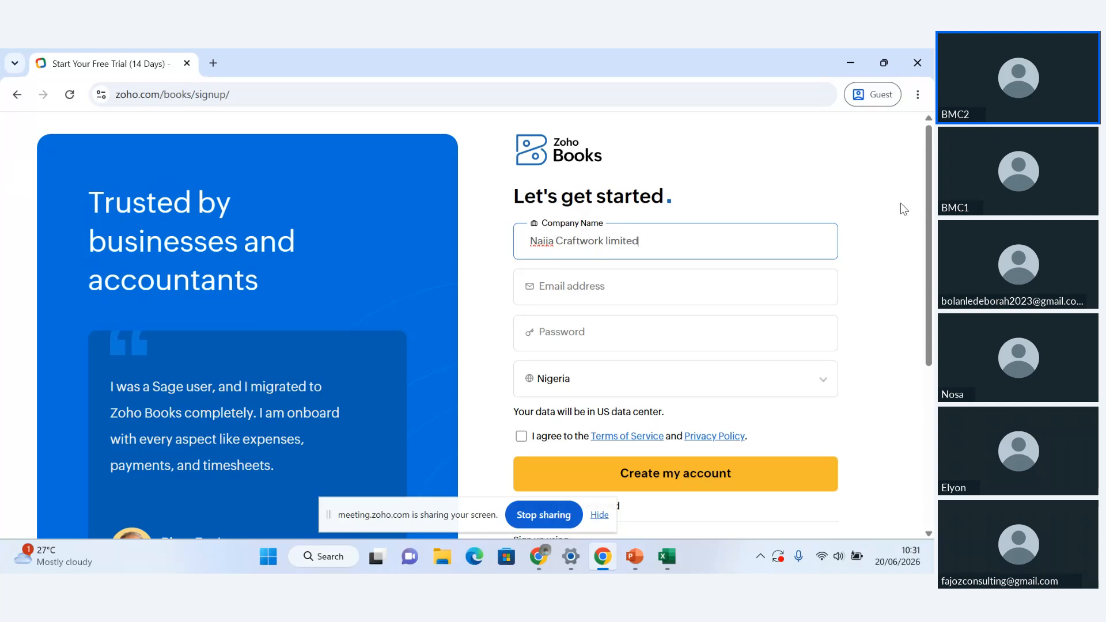
Agree to the Terms of Service and Privacy Policy, and hide the screen-sharing notice covering the form
left_click(622, 290)
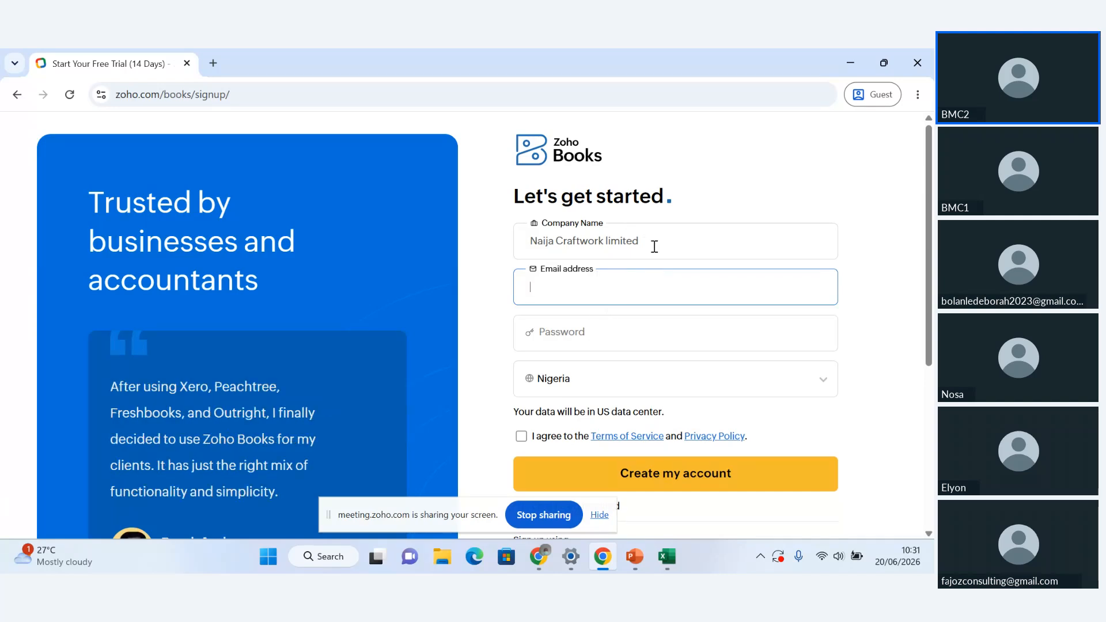
left_click_drag(655, 246, 501, 249)
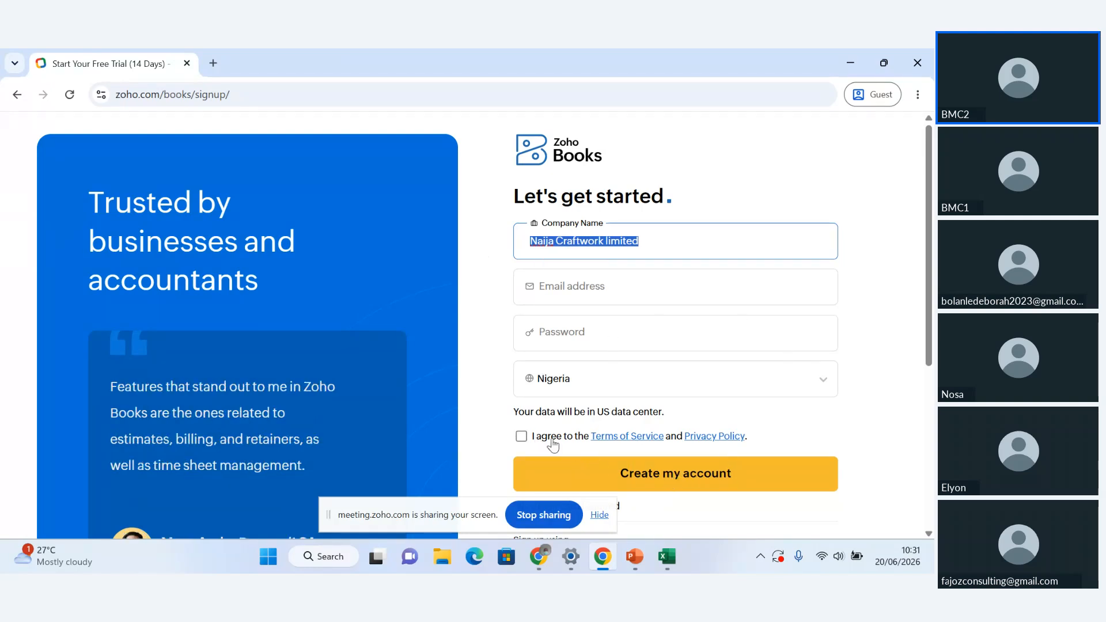
left_click(533, 439)
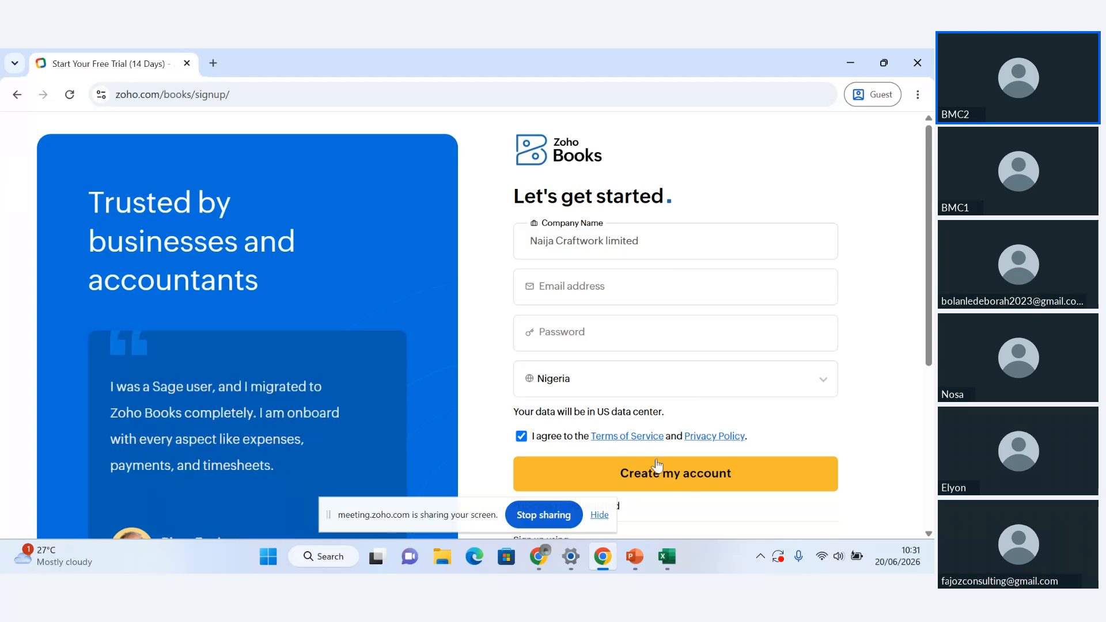
left_click(600, 515)
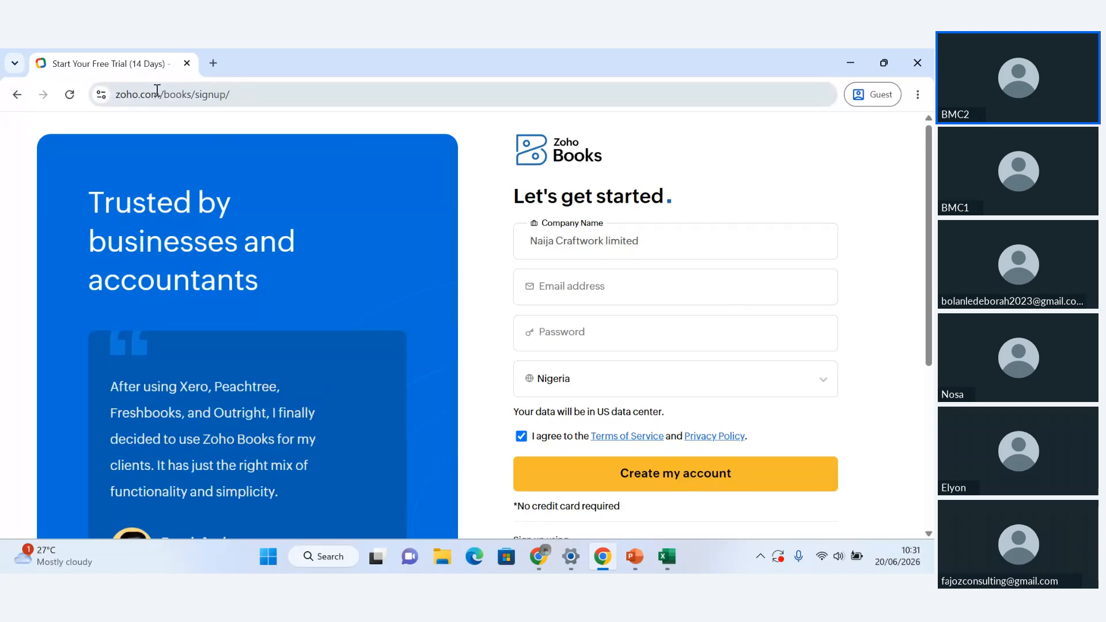
left_click(262, 96)
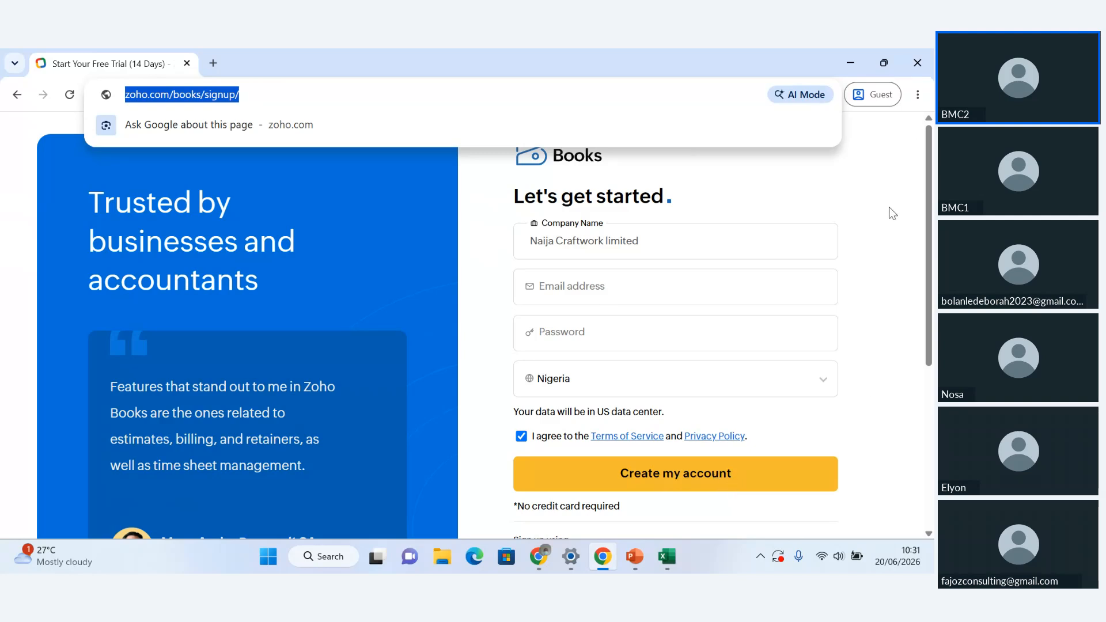
left_click(929, 194)
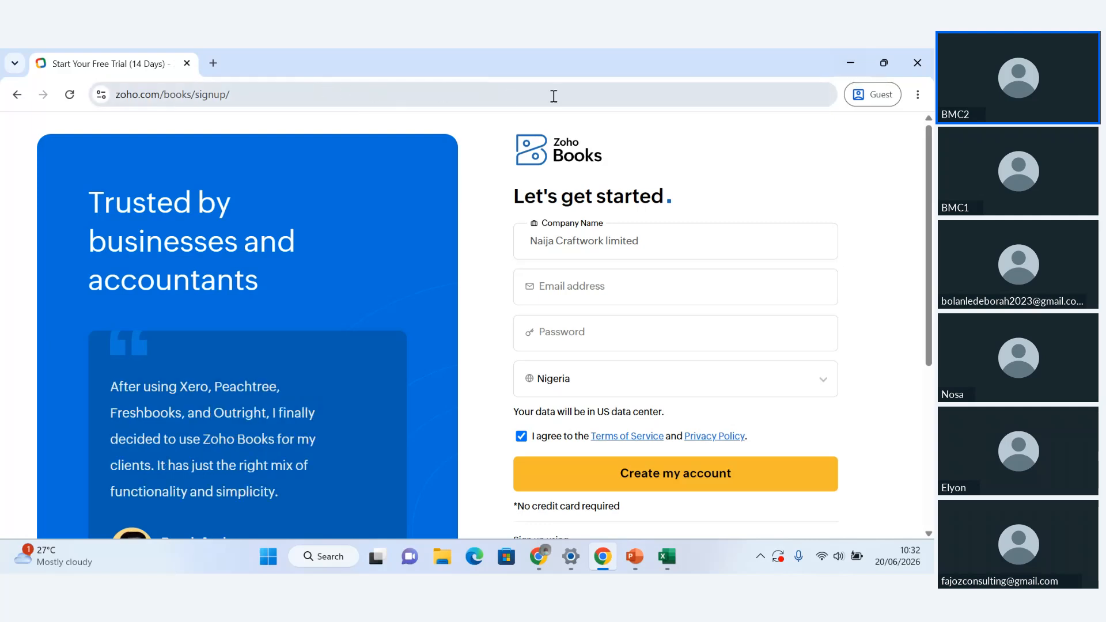
left_click(259, 98)
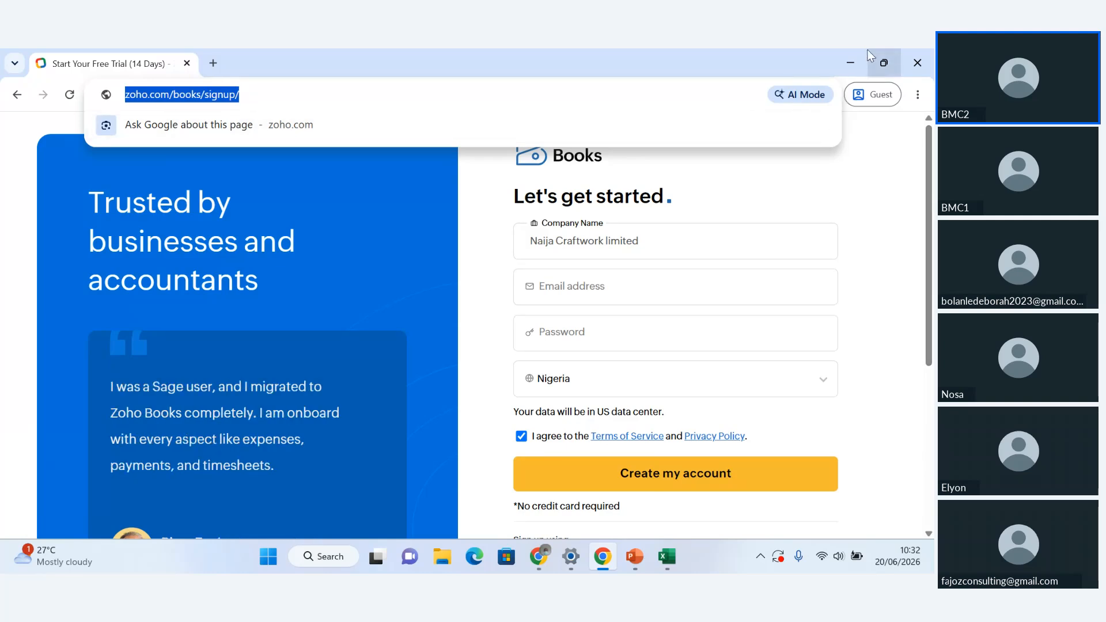
Enter the account's email address in the sign-up form and move on to the password field
left_click(594, 296)
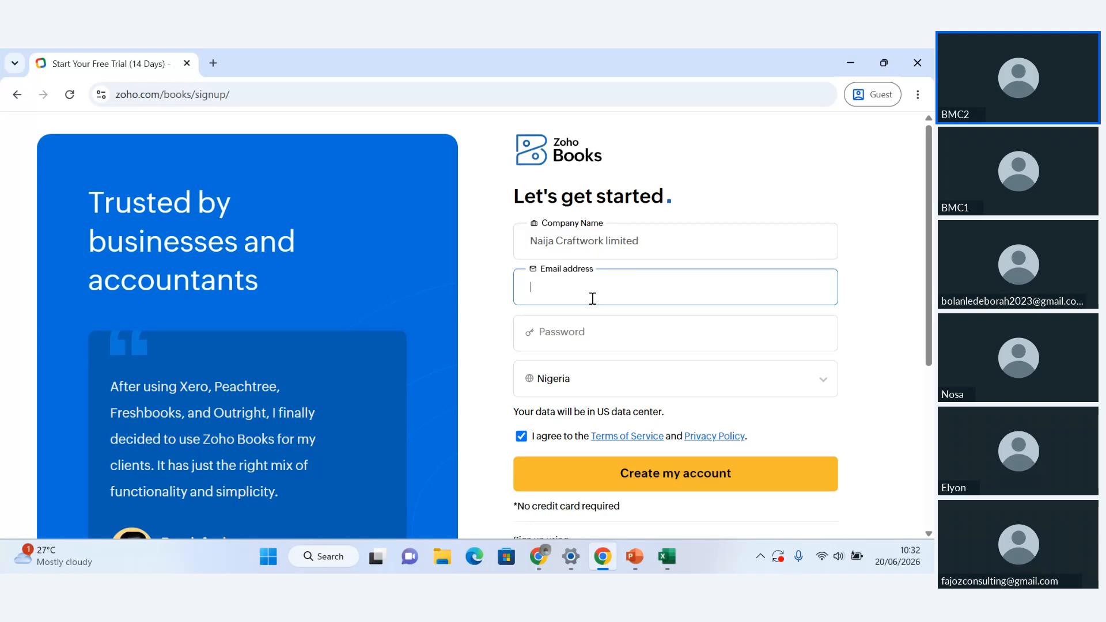
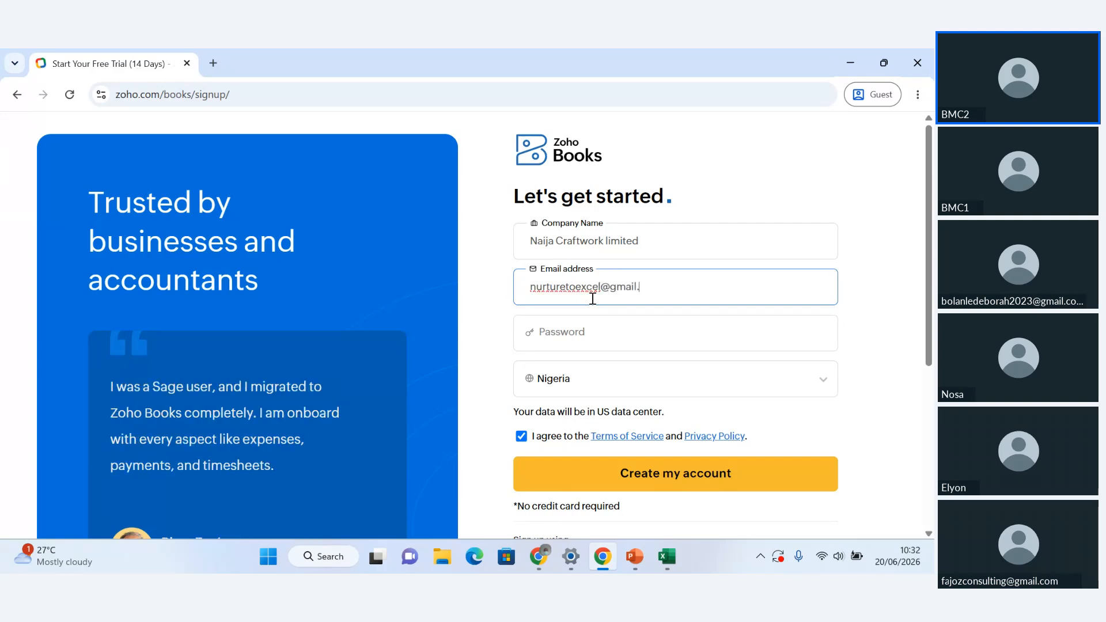
left_click(586, 338)
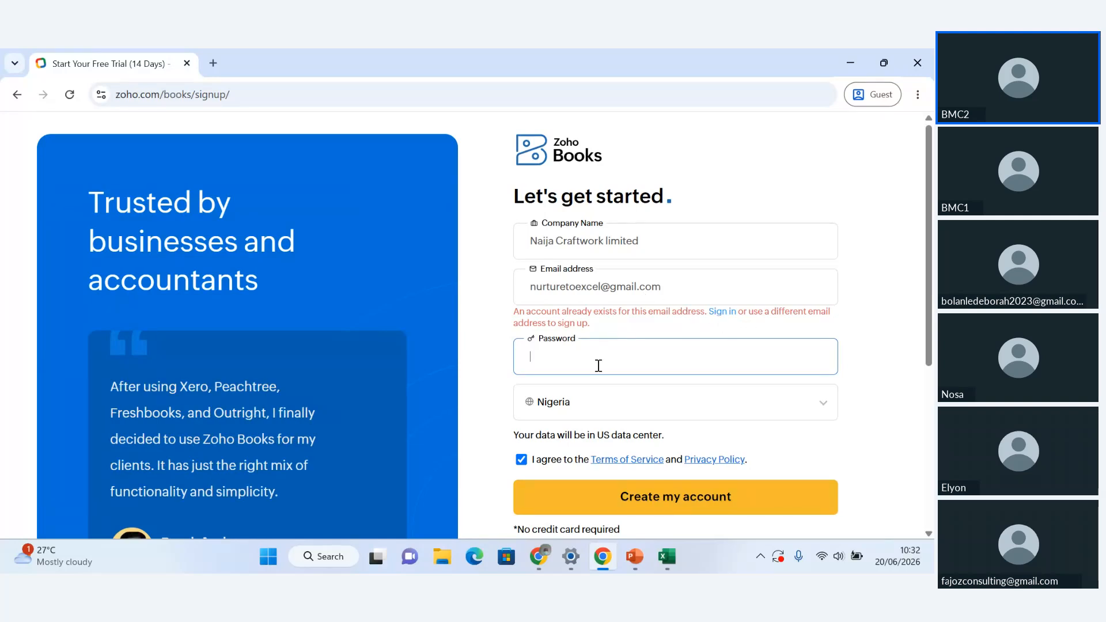
Sign in to the existing Zoho account with the account password and postpone the account details review
left_click(719, 312)
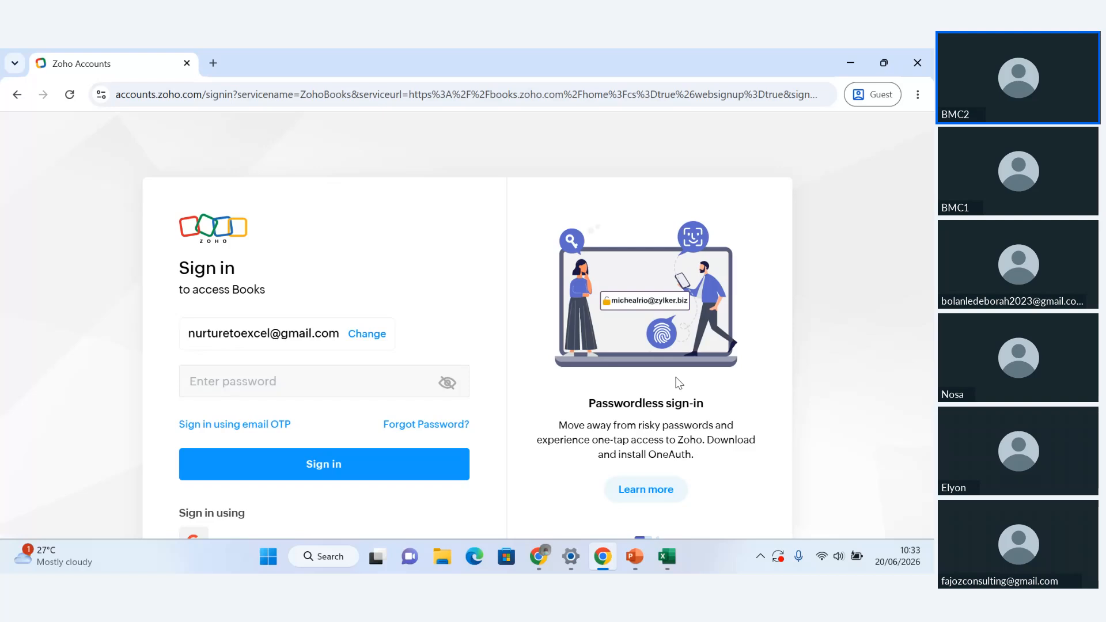
left_click(375, 396)
type("•••")
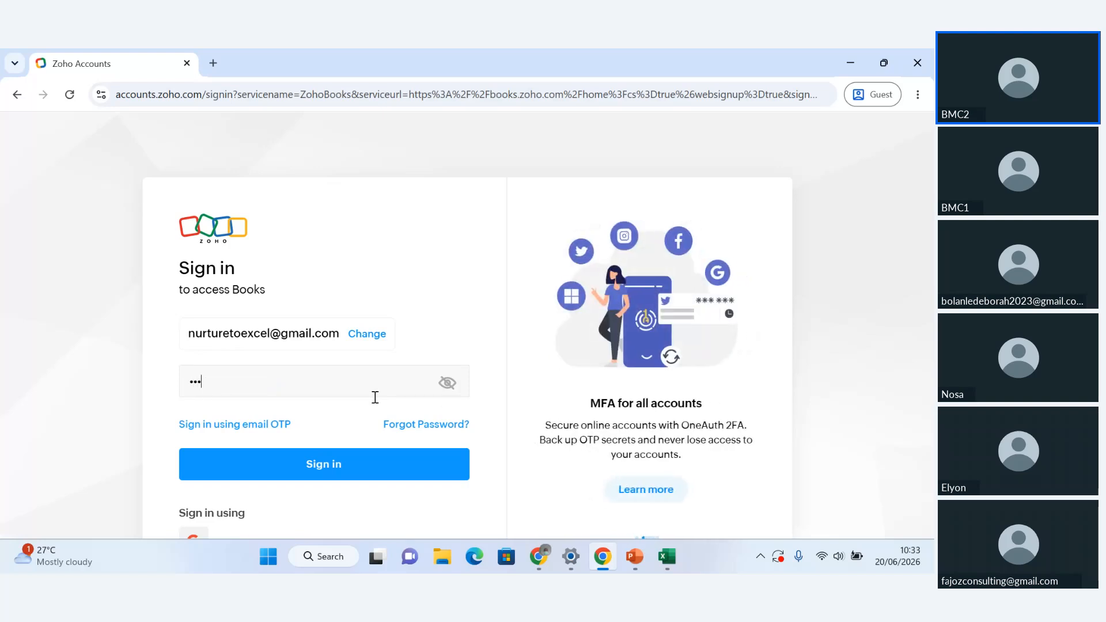
type("••••••")
left_click(326, 464)
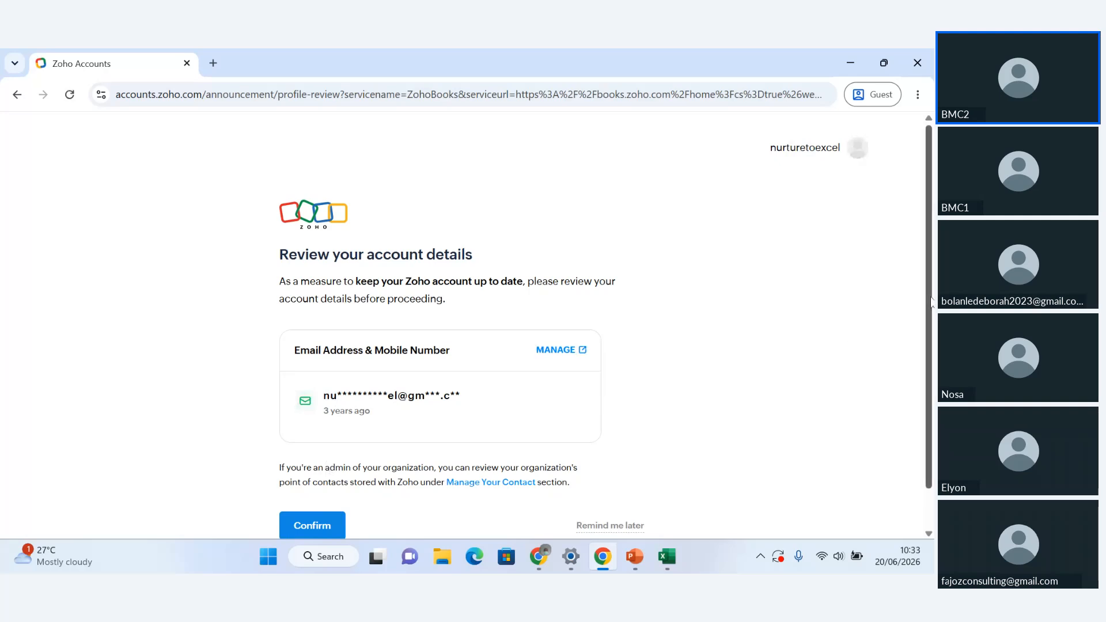
scroll(930, 301, "down", 1)
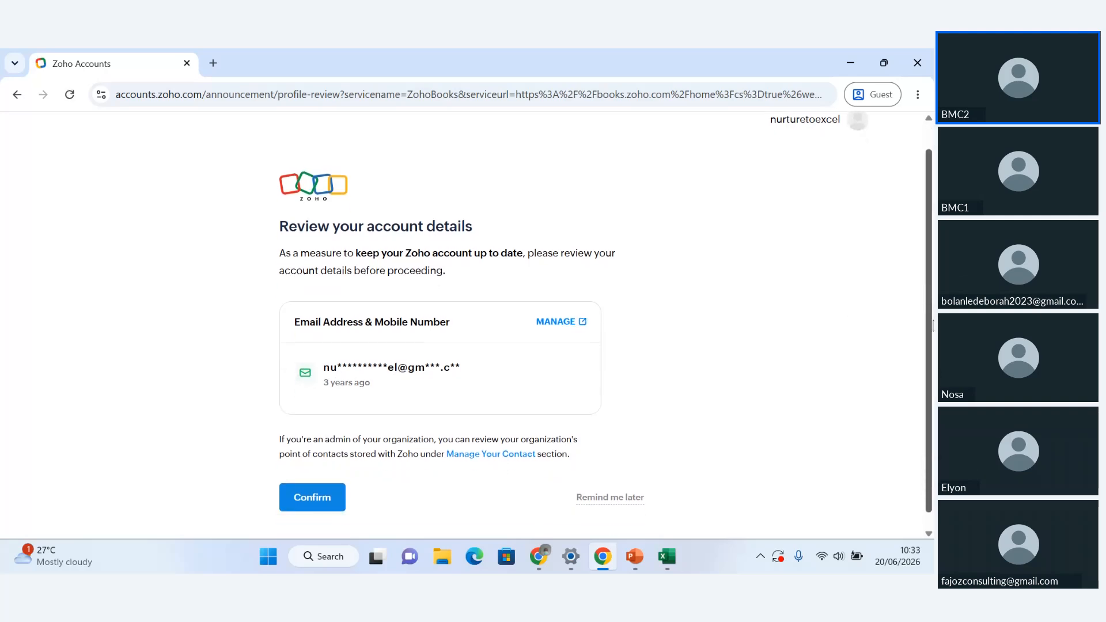
left_click(603, 505)
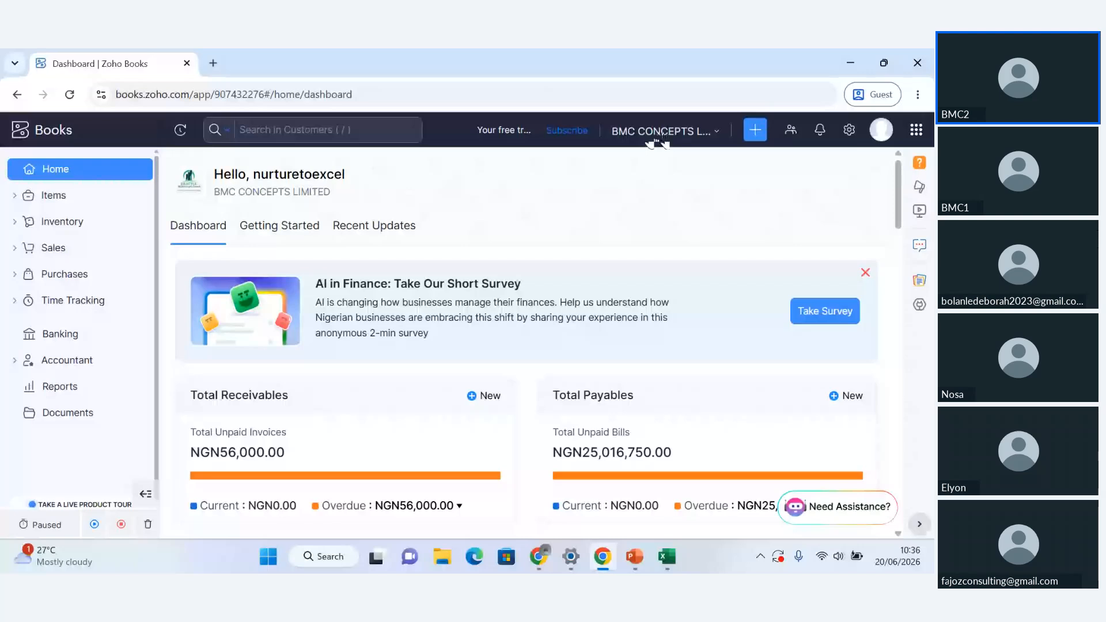
Manage the organizations and start adding a new organization without cloning settings from an existing one
left_click(701, 137)
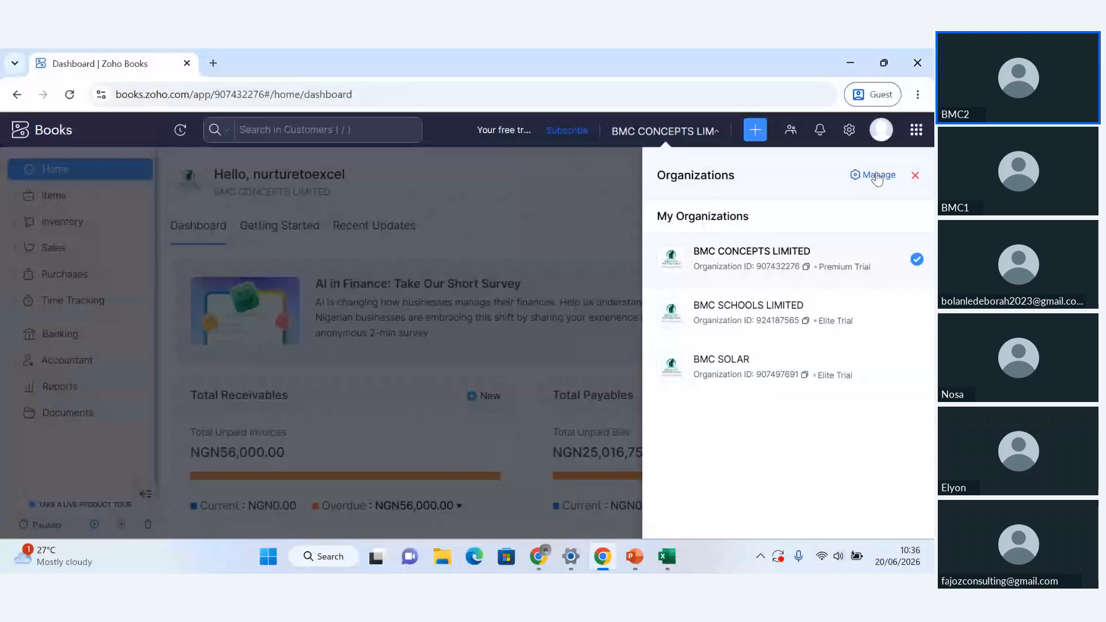
left_click(878, 175)
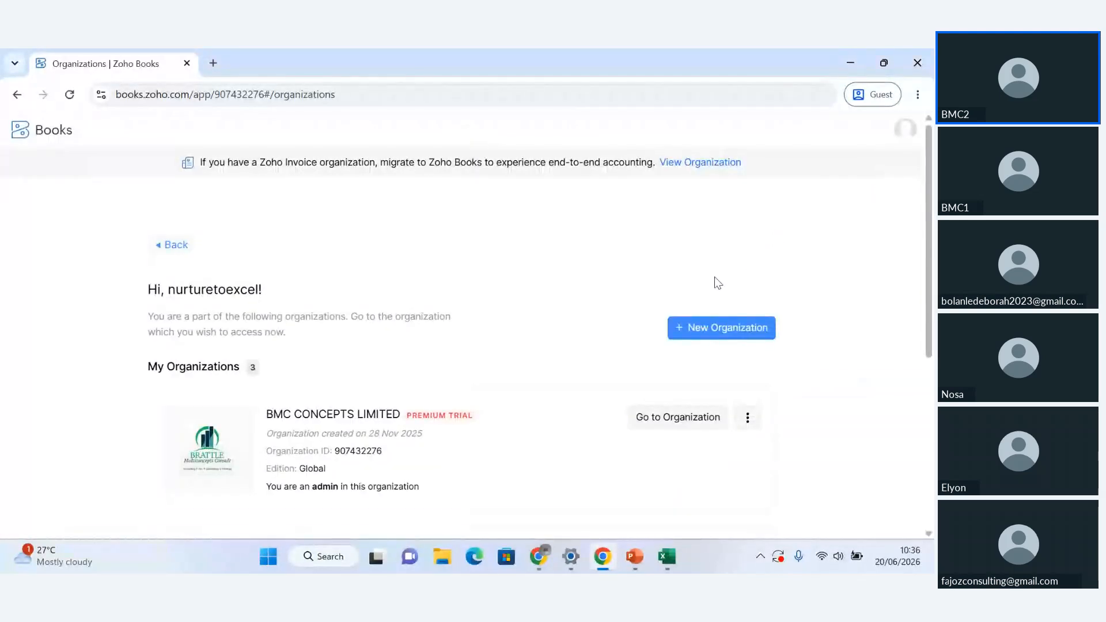
left_click(703, 328)
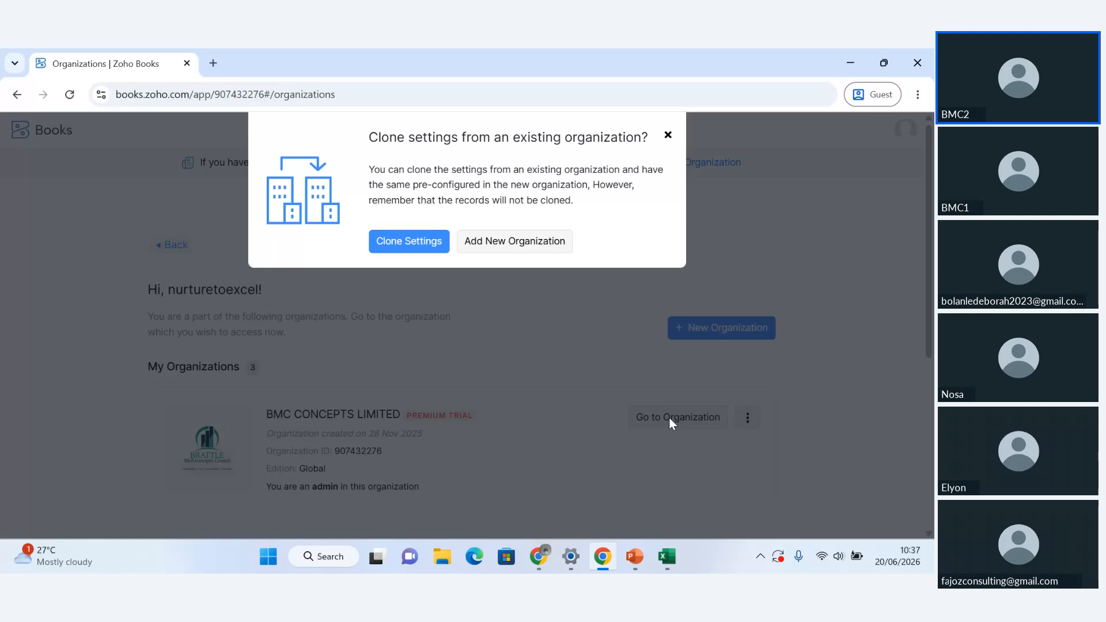
left_click(516, 243)
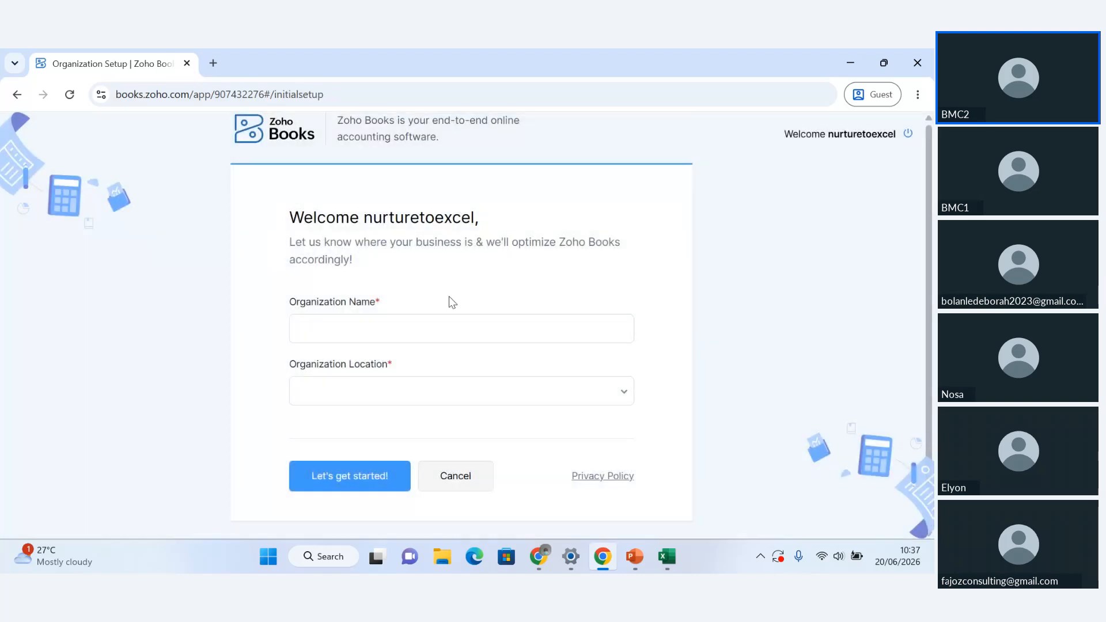
Name the new organization "Naija Craftwork Limited"
left_click(407, 331)
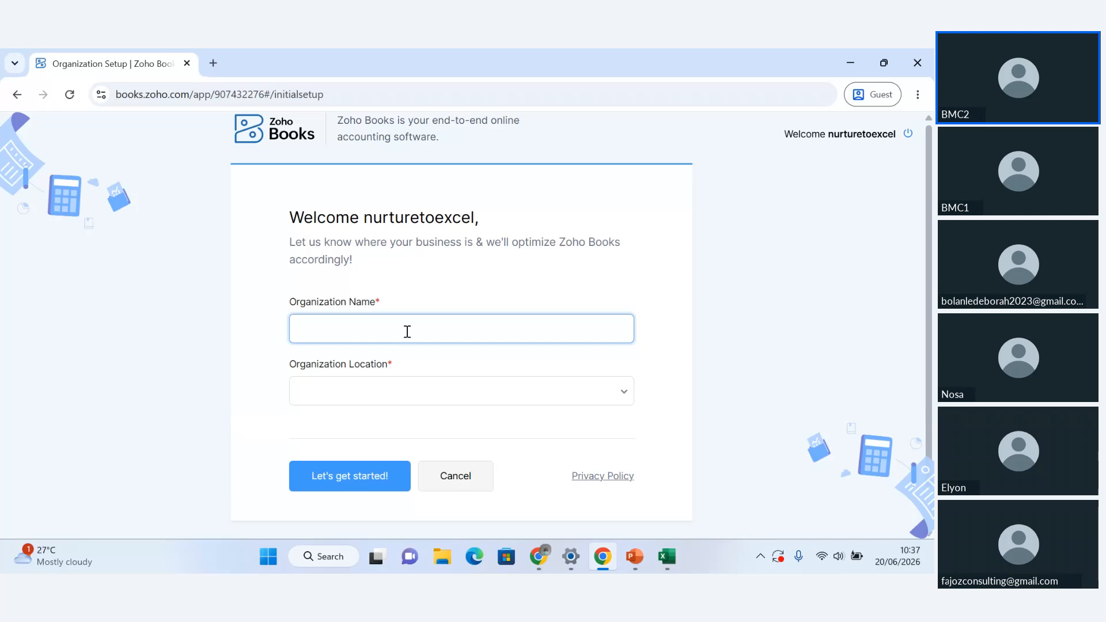
type("Naija Craftwork Limited")
Set the organization location to Nigeria and continue to the organization profile setup
left_click(558, 400)
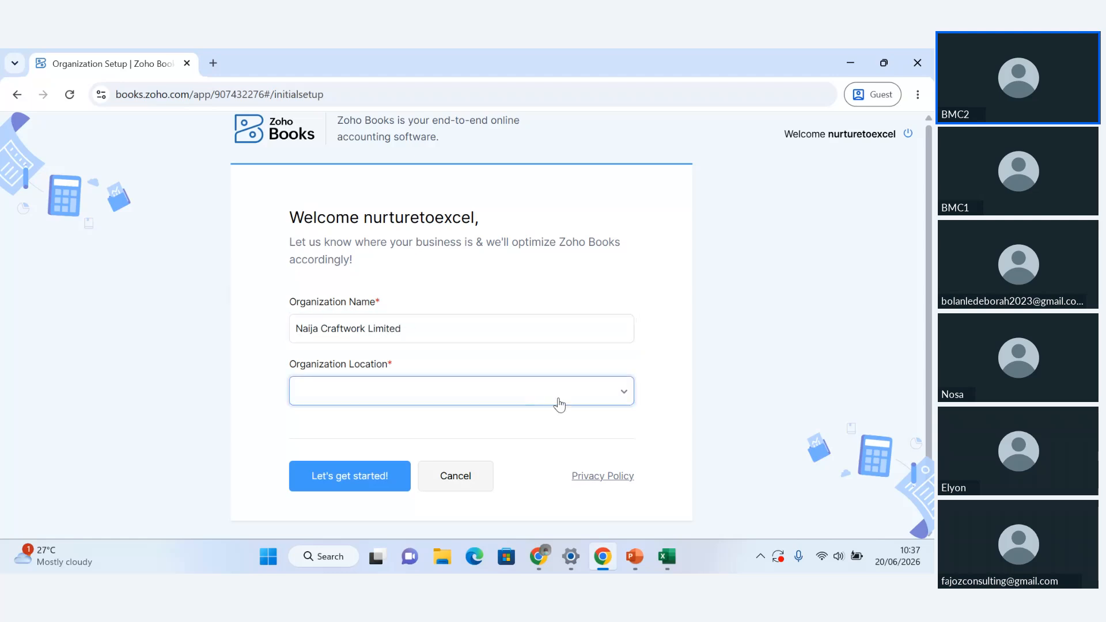
type("n")
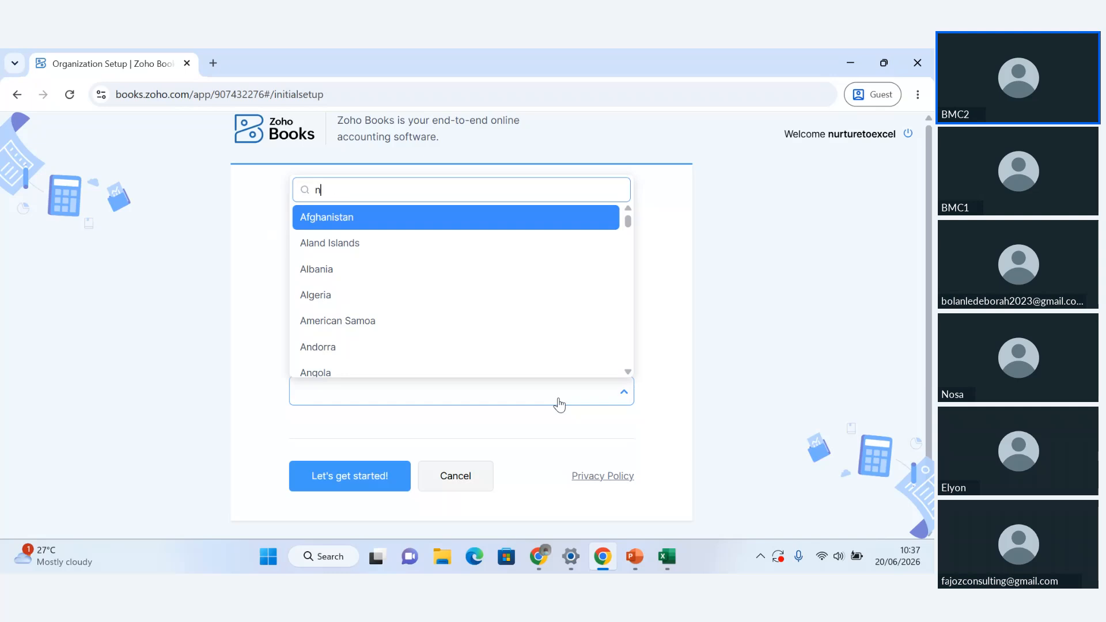
type("ige")
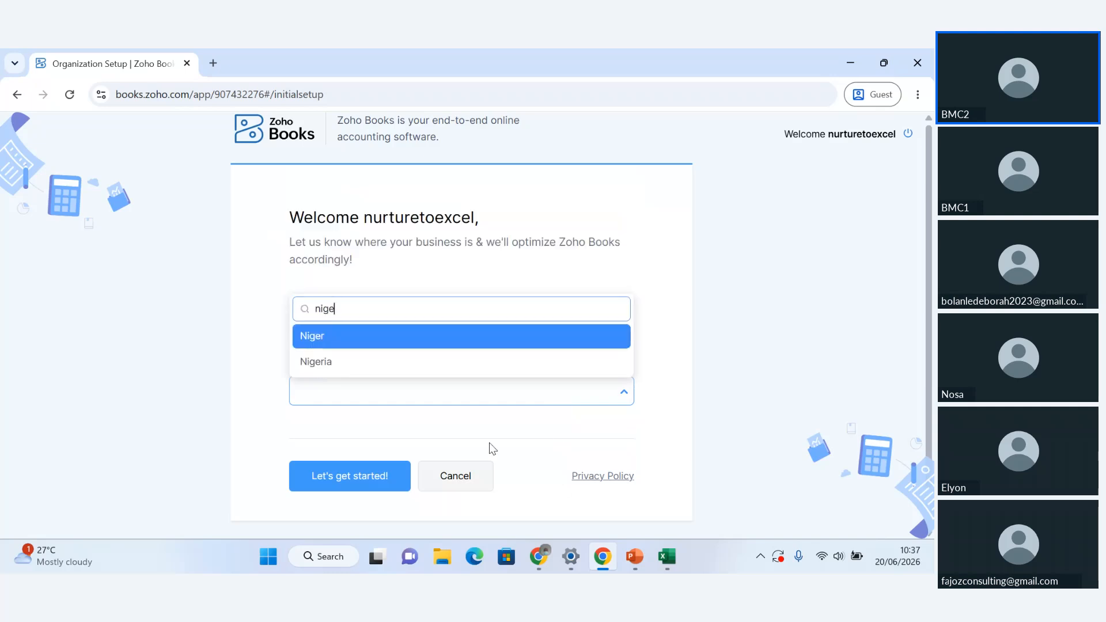
left_click(444, 366)
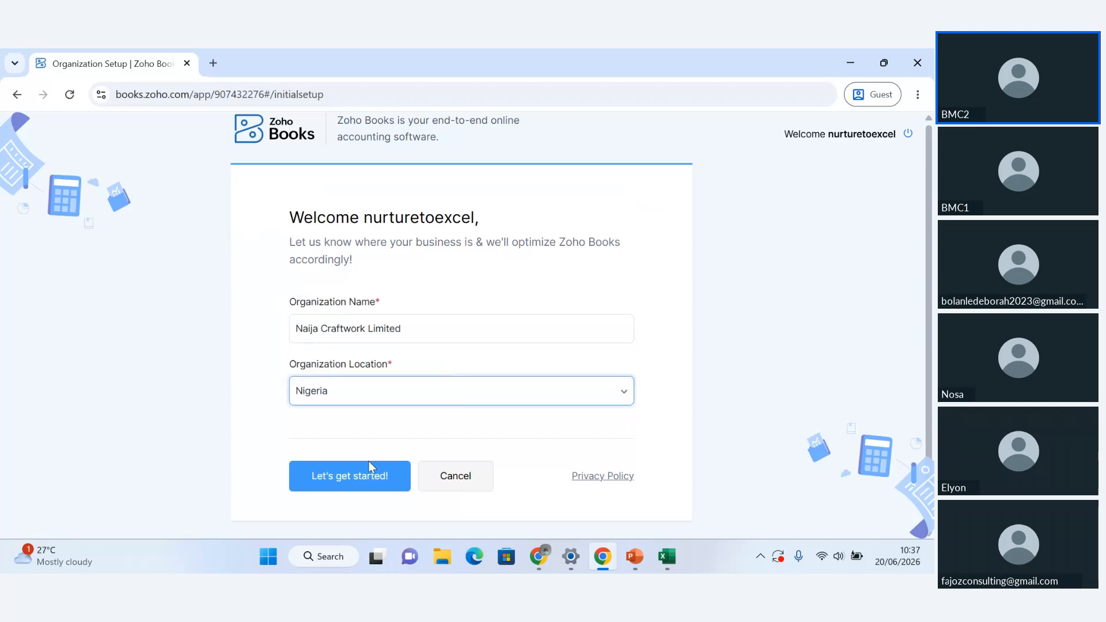
left_click(360, 485)
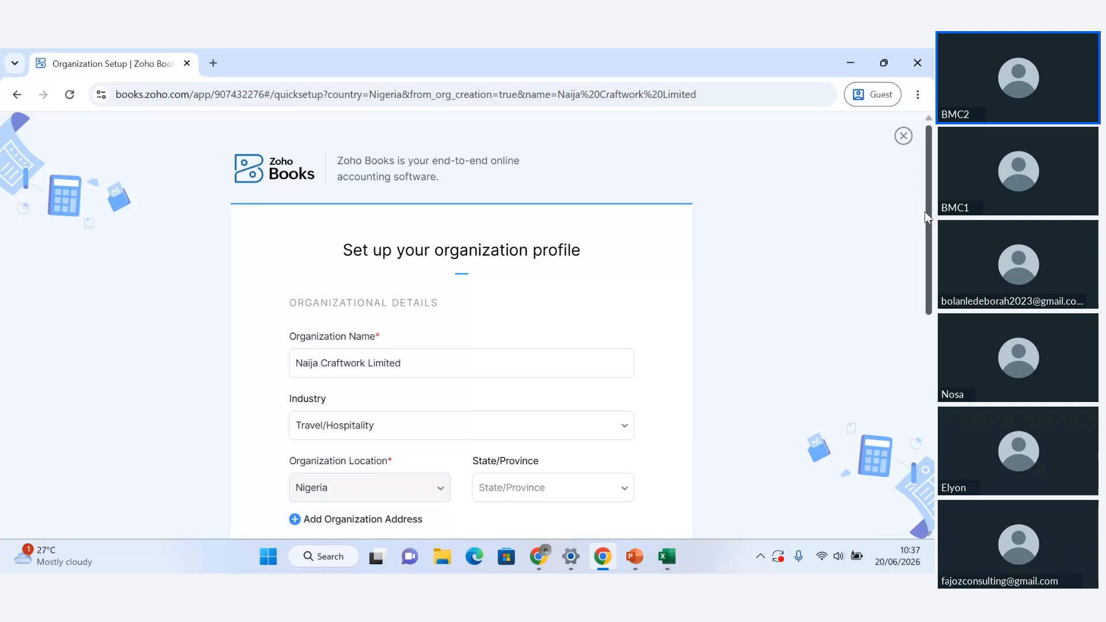
Set the organization's industry to Manufacturing in the organizational details
left_click_drag(929, 202, 934, 261)
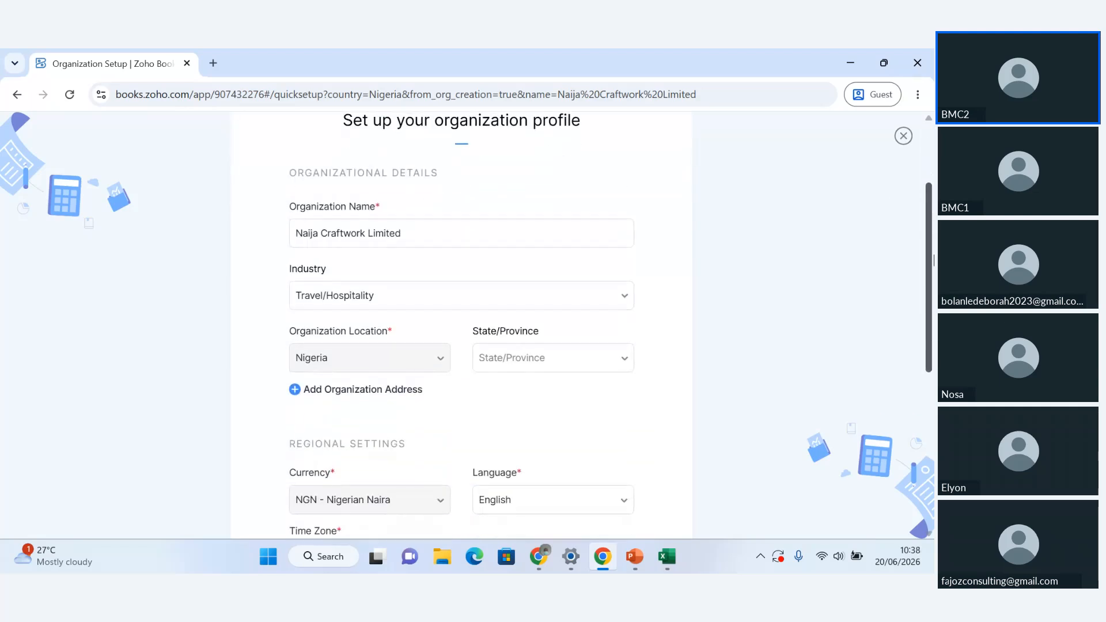
left_click_drag(934, 261, 929, 271)
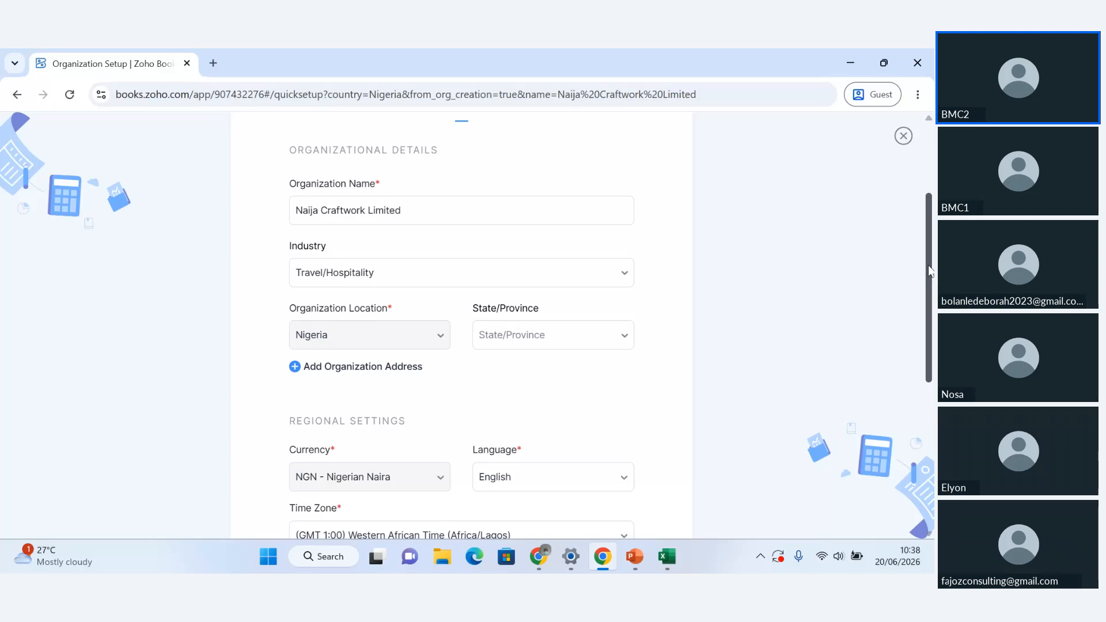
mouse_move(929, 271)
left_mouse_down()
mouse_move(927, 245)
mouse_move(927, 260)
left_mouse_up()
left_click(599, 284)
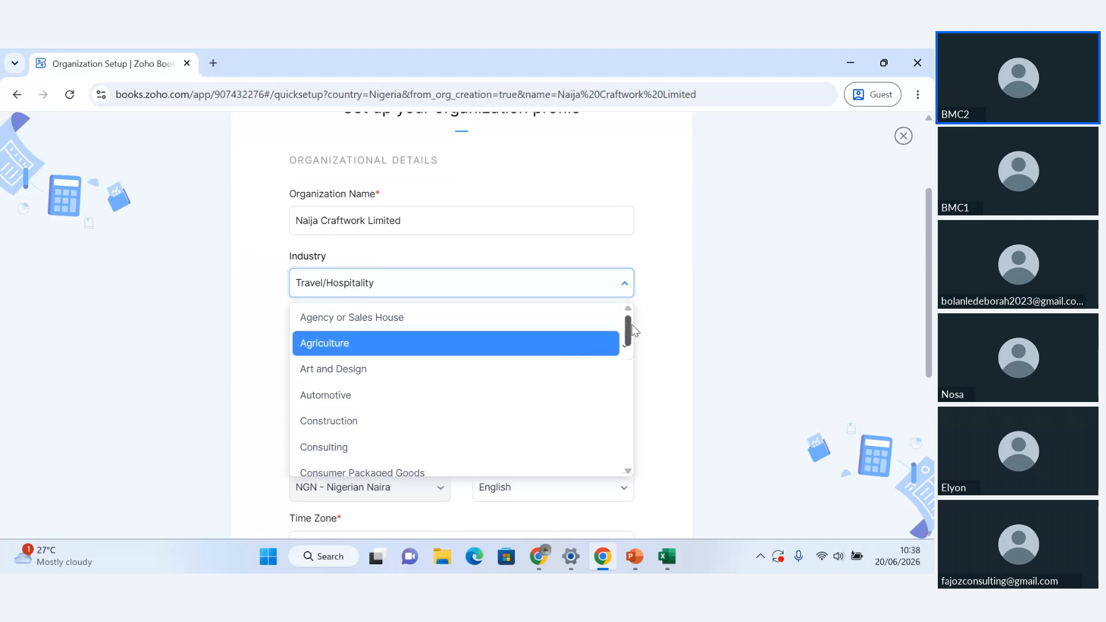
left_click_drag(632, 326, 627, 408)
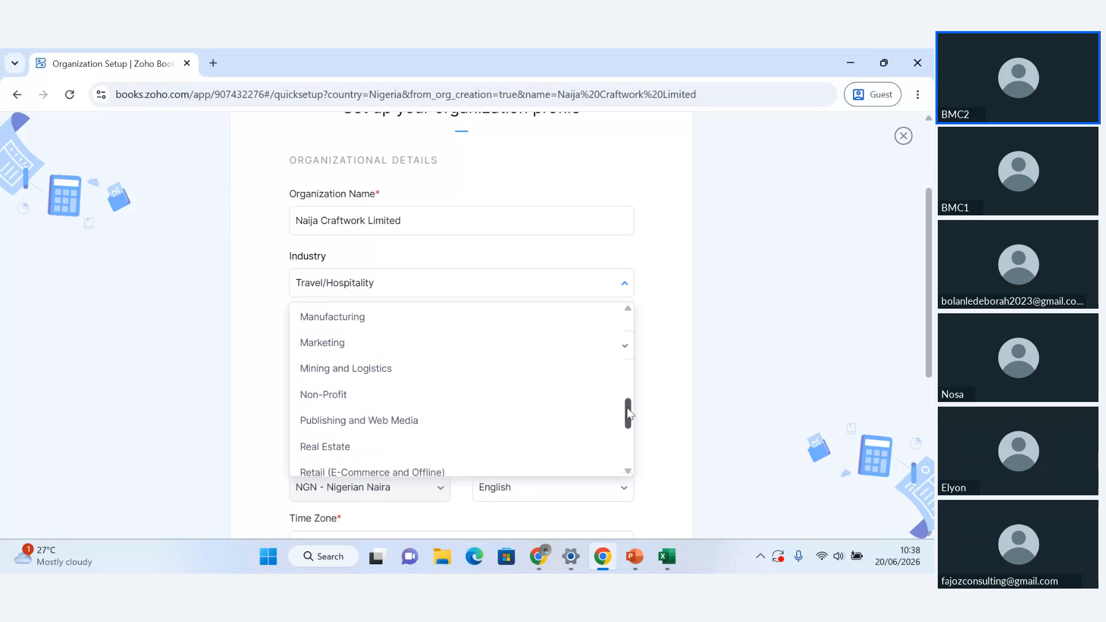
left_click(432, 323)
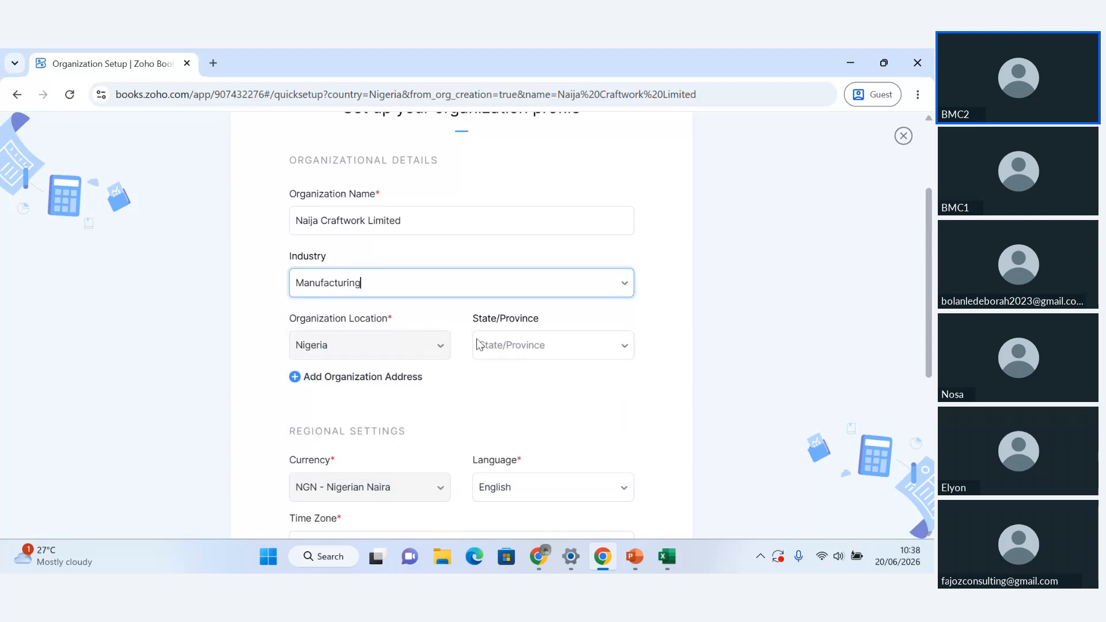
Set the organization's state to Lagos and submit the completed profile to create the organization
left_click(630, 345)
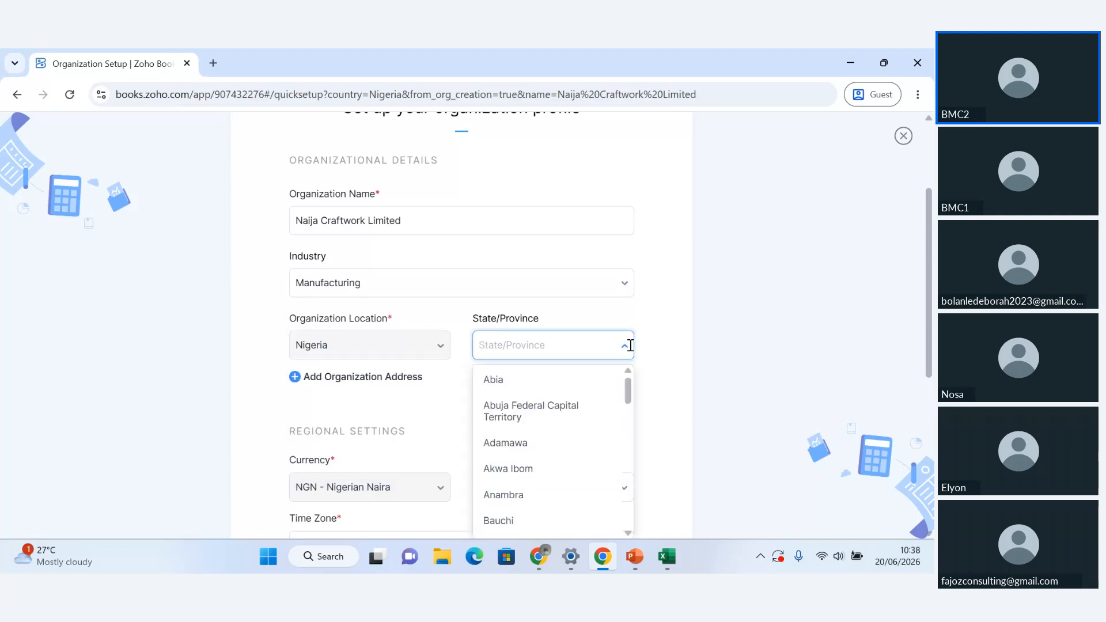
type("lag")
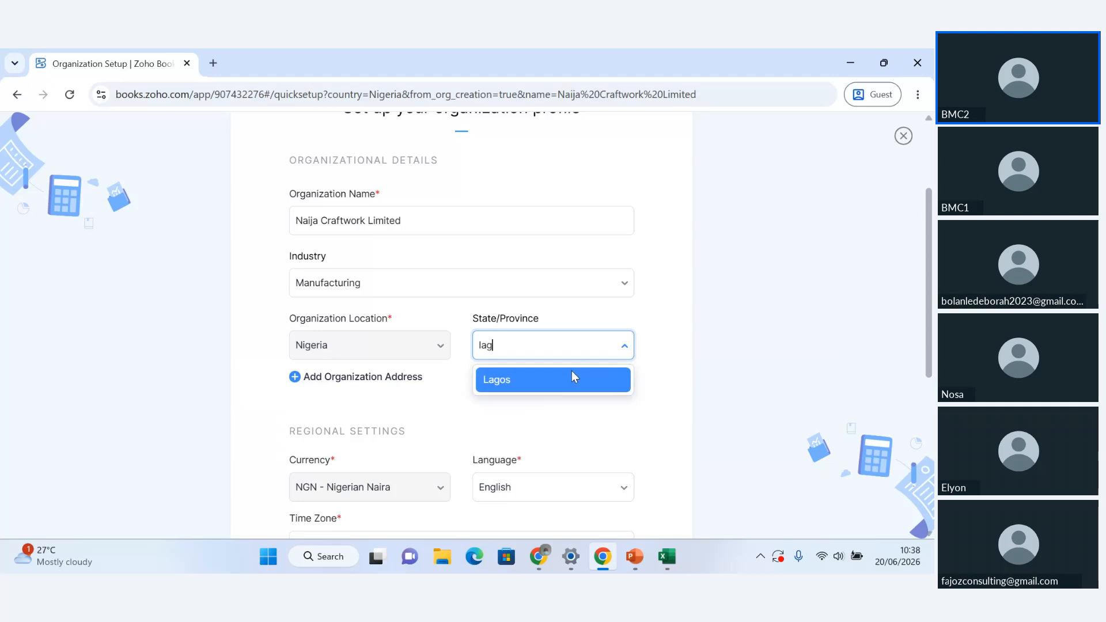
left_click(572, 378)
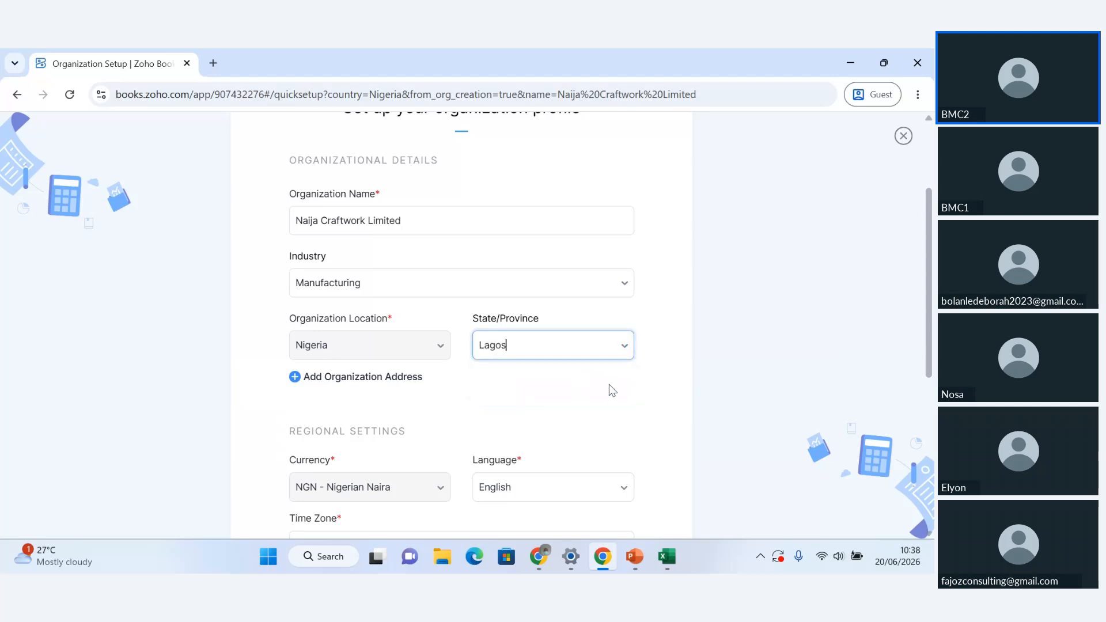
scroll(657, 397, "down", 1)
scroll(659, 398, "down", 4)
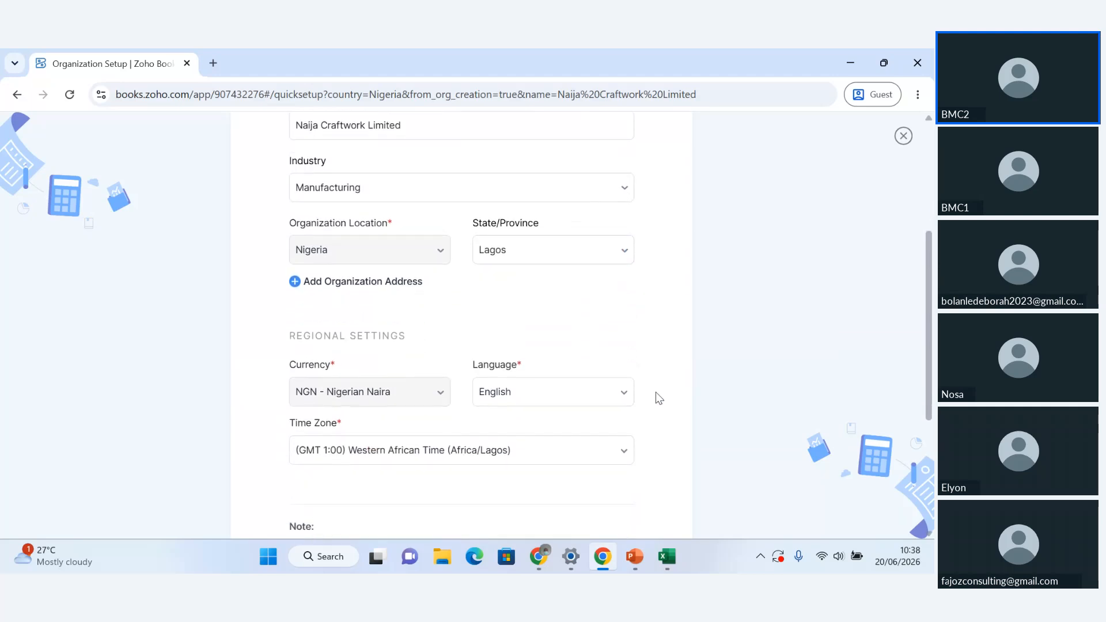
scroll(658, 396, "down", 1)
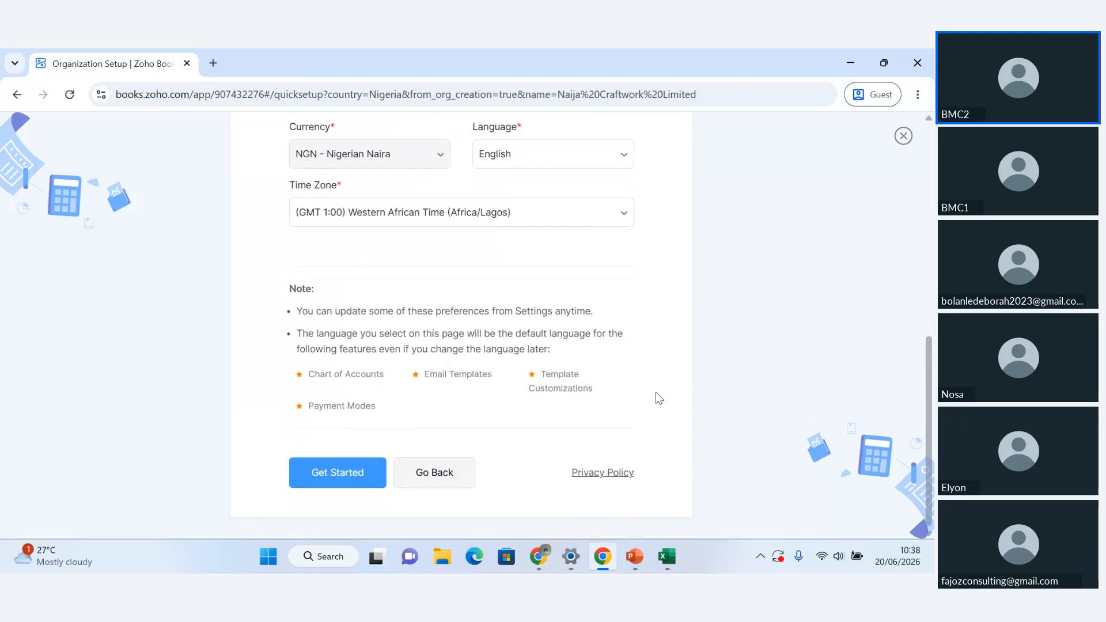
left_click(340, 487)
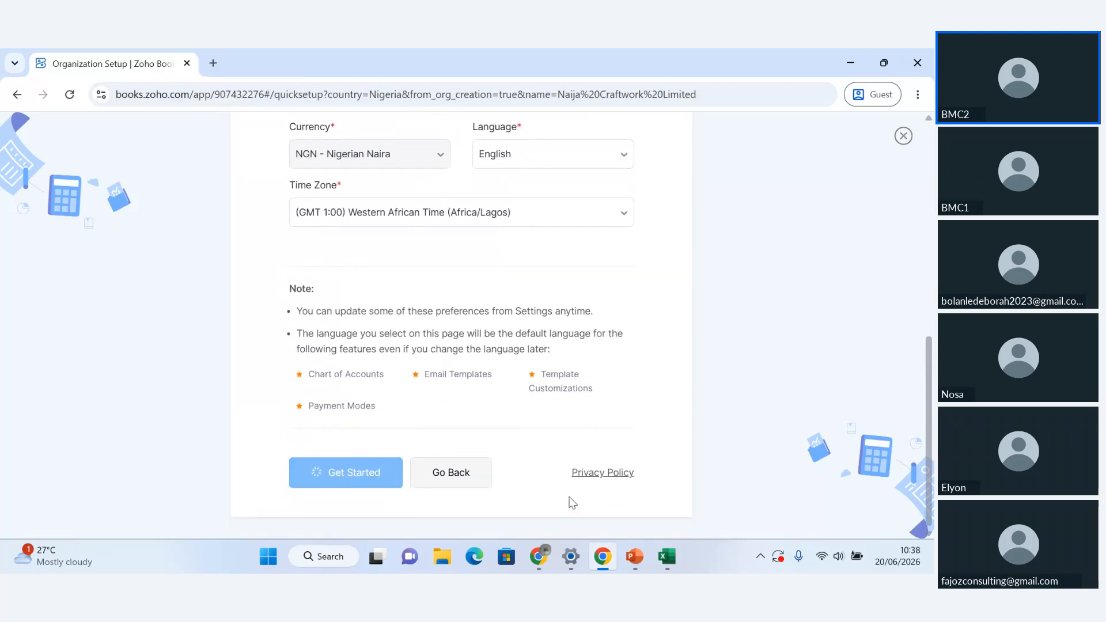
Switch to the BMC_ZohoBooks_Training_2026 presentation in PowerPoint and show slide 5, "Meet Naija Craftworks Limited"
mouse_move(643, 556)
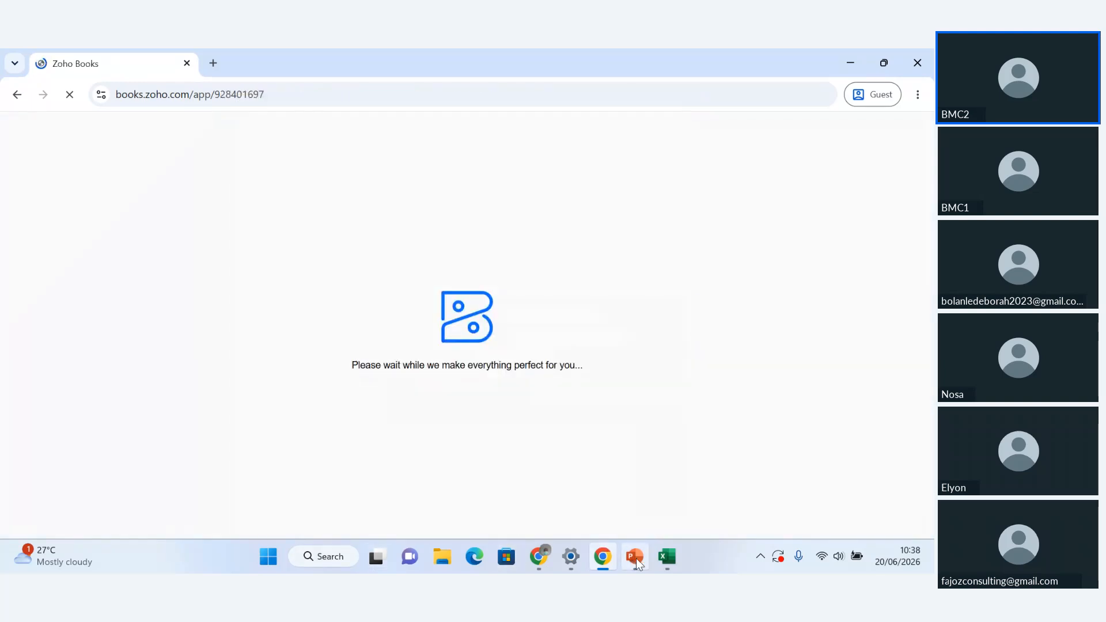
left_click(638, 511)
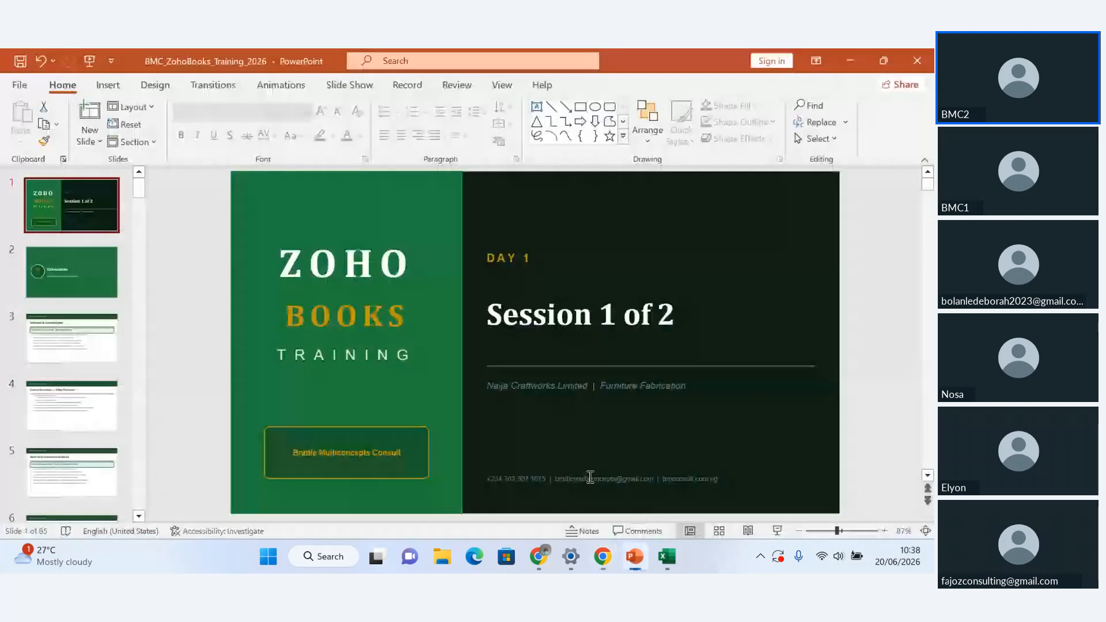
left_click(91, 495)
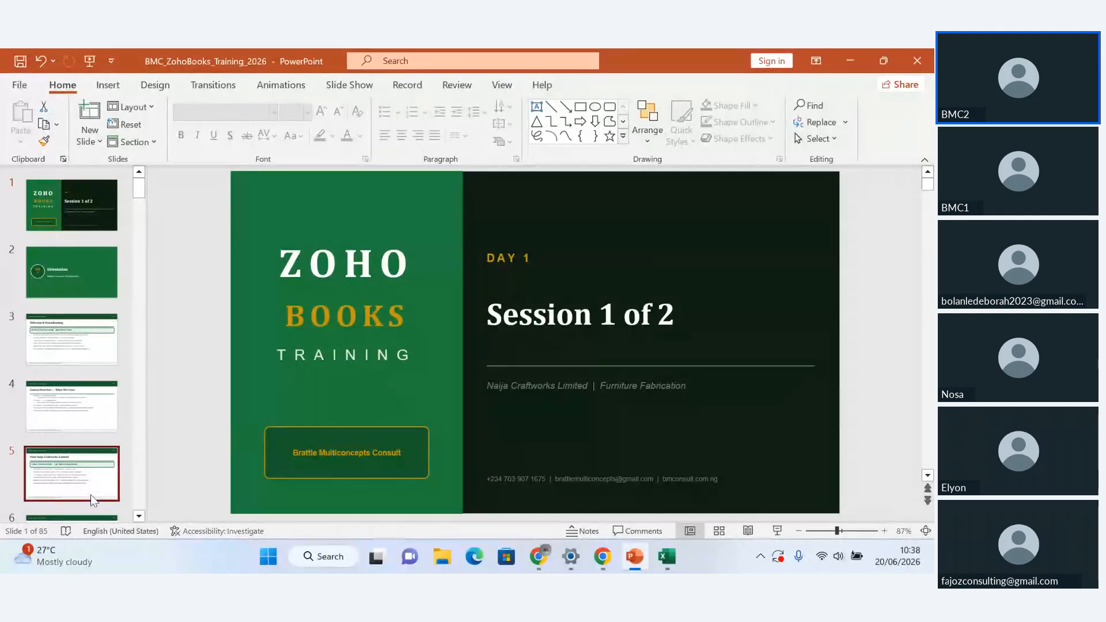
key("Down")
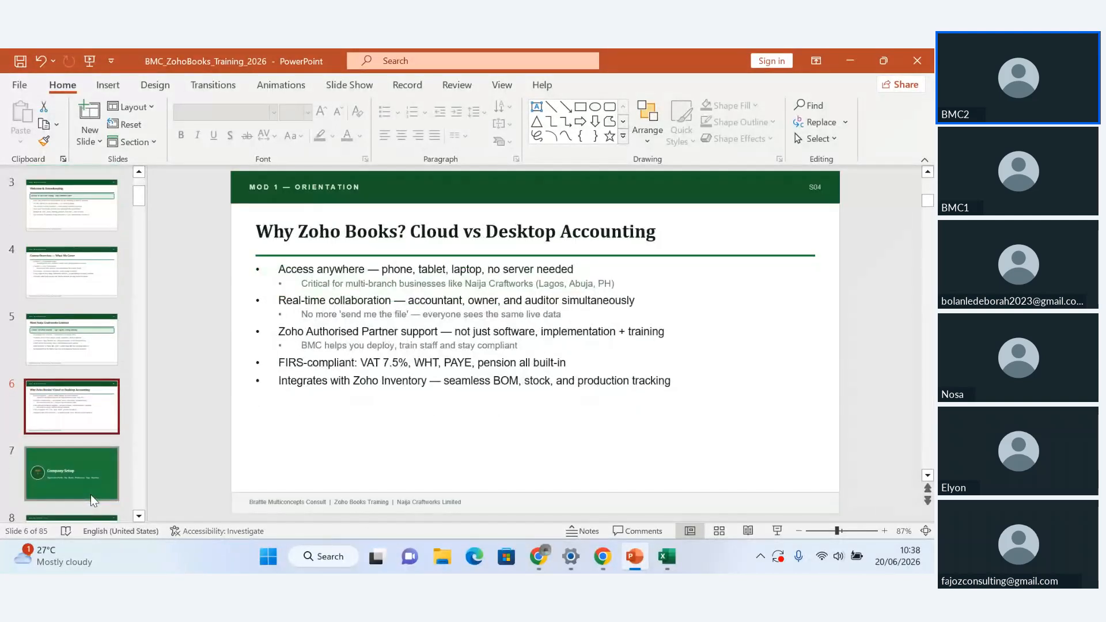
key("Up")
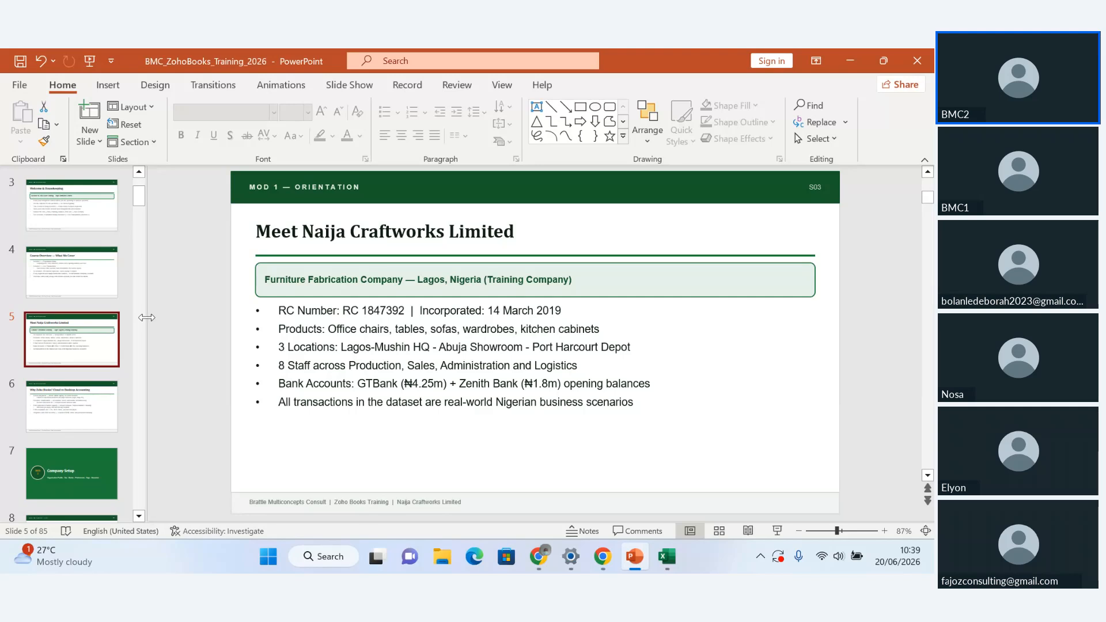
Enlarge the company slide by hiding the slide thumbnails, zooming to 100% and collapsing the ribbon
left_click_drag(147, 318, 5, 313)
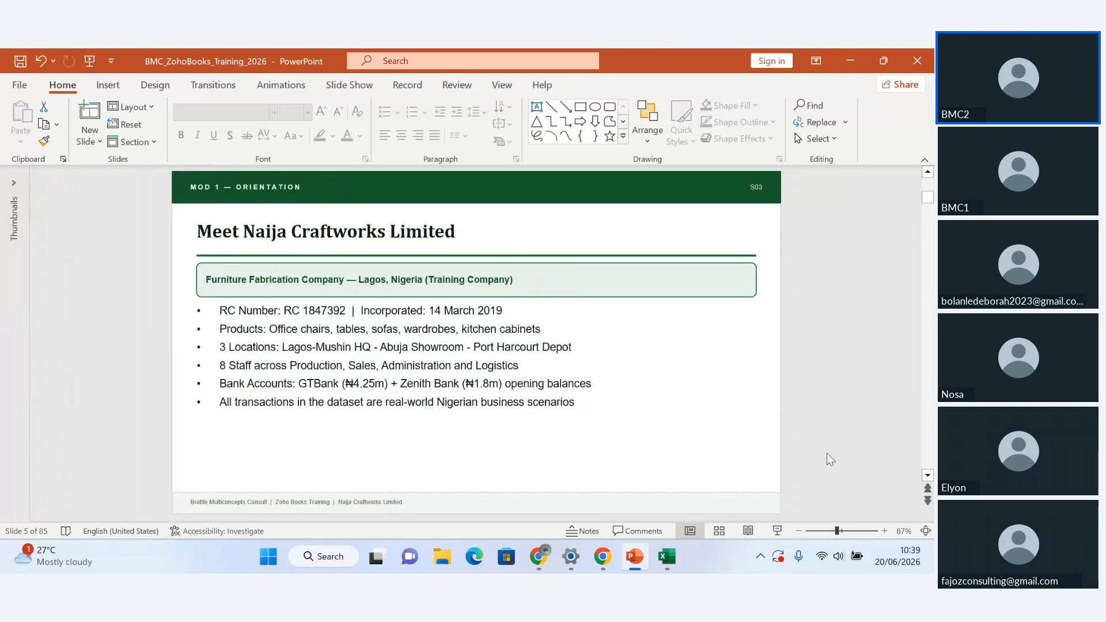
left_click(885, 532)
left_click(885, 532)
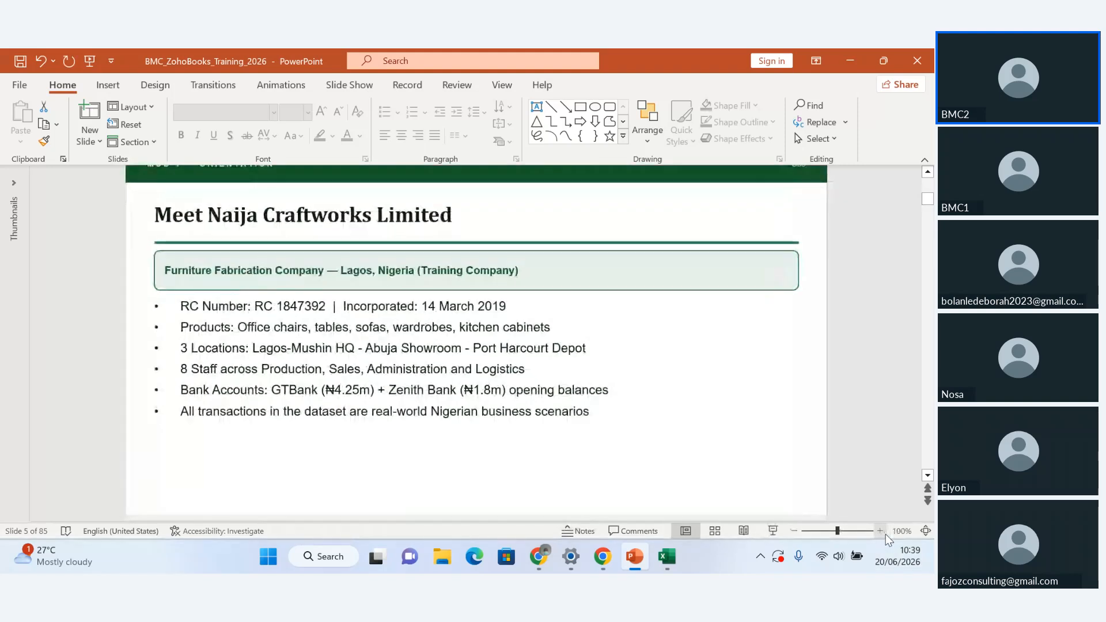
left_click(926, 159)
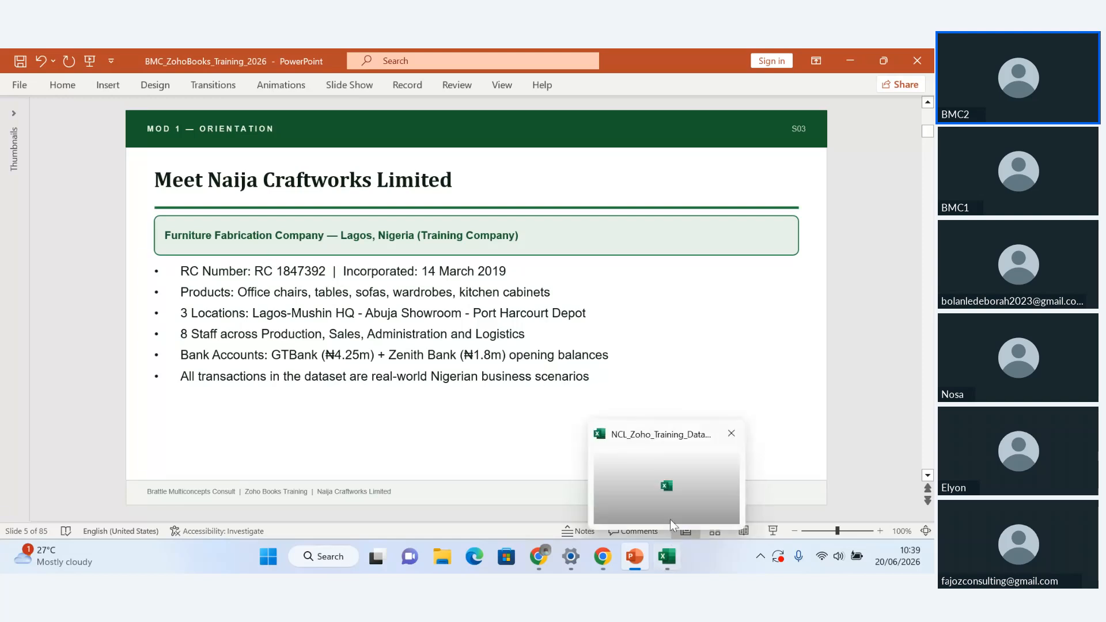
Switch to the NCL_Zoho_Training_Dataset_2026 workbook in Excel and go back through its sheets to INDEX
left_click(668, 496)
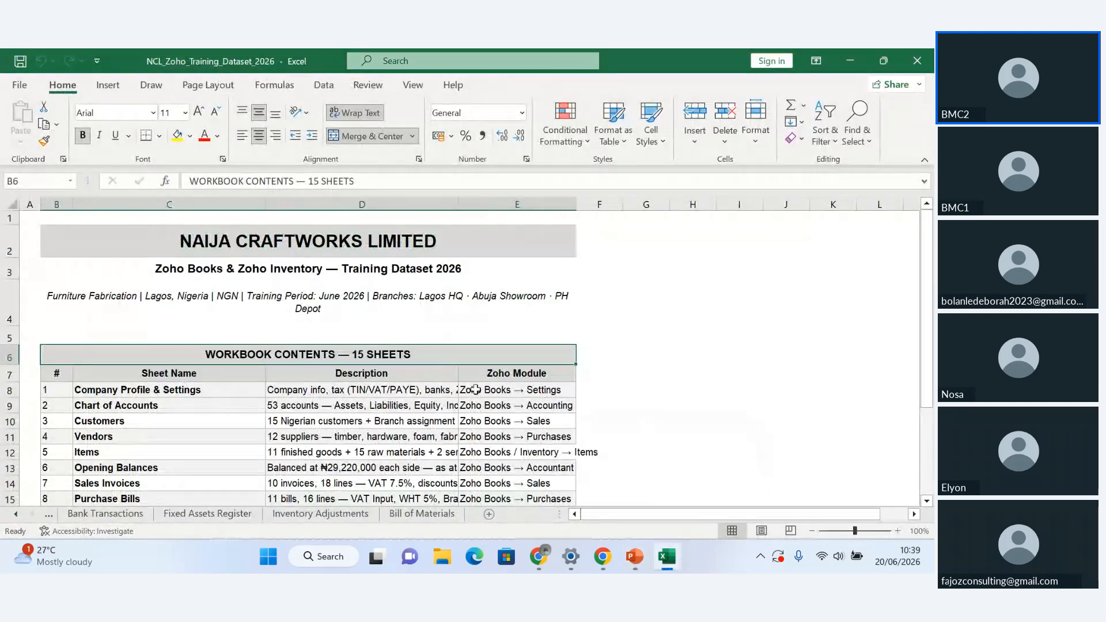
left_click(49, 516)
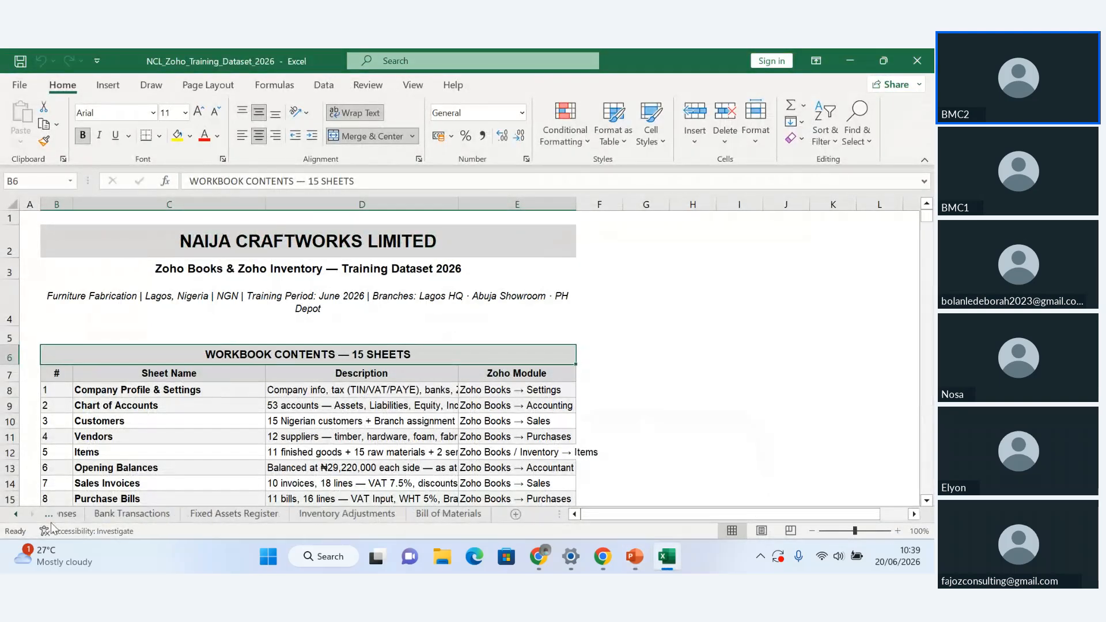
left_click(50, 522)
left_click(50, 518)
left_click(50, 518)
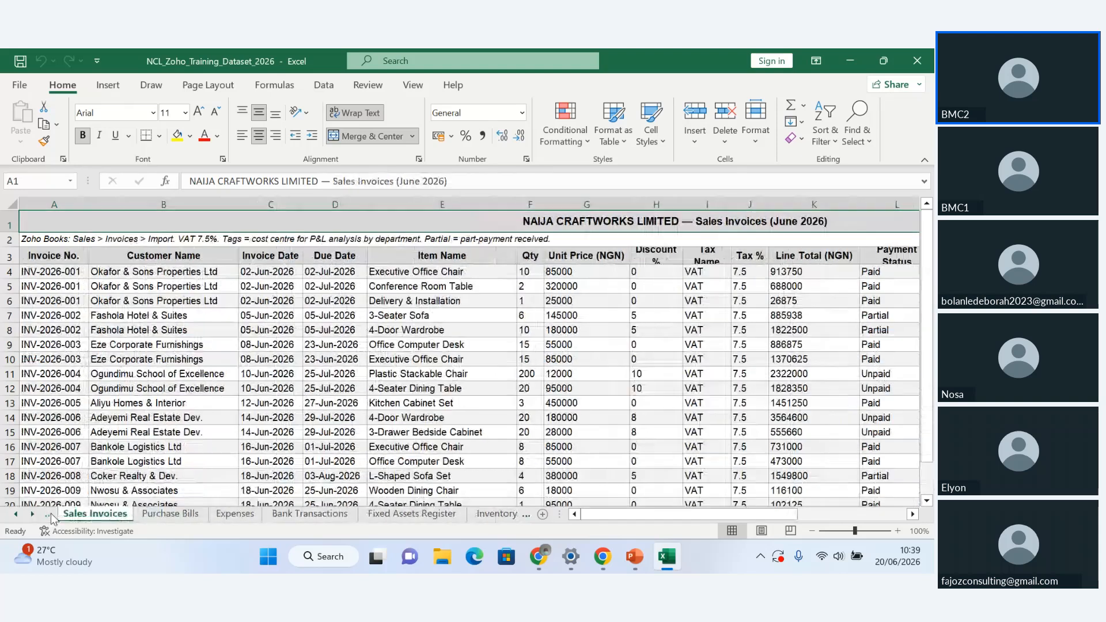
left_click(50, 517)
left_click(51, 517)
left_click(51, 517)
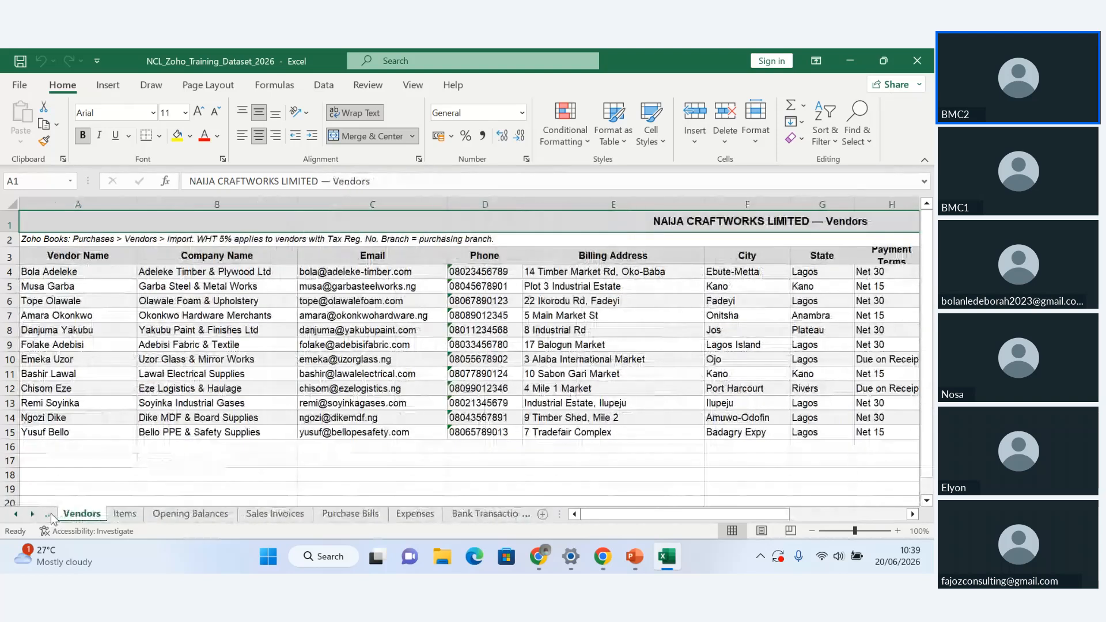
left_click(51, 517)
left_click(51, 517)
left_click(51, 517)
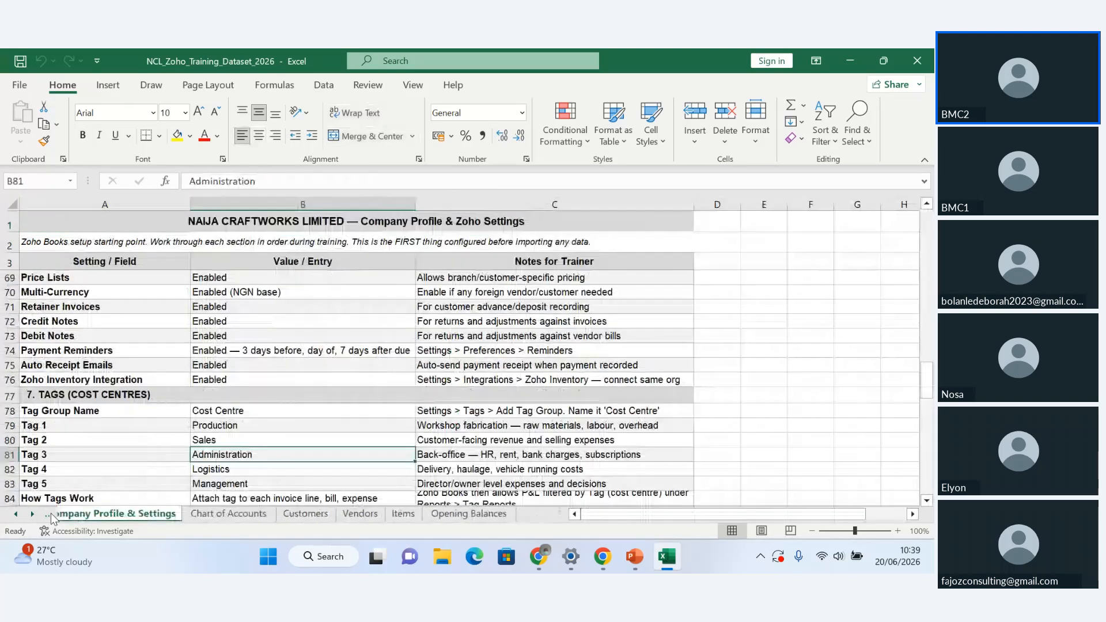
left_click(51, 517)
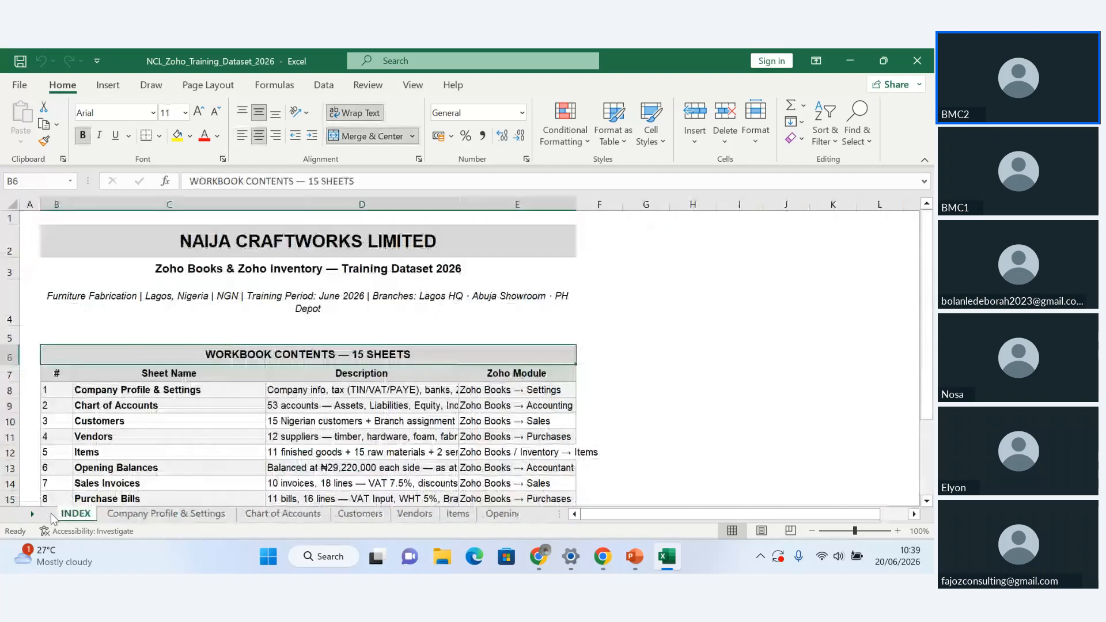
Look through the workbook contents list on the INDEX sheet and open the Company Profile & Settings sheet
left_click(383, 403)
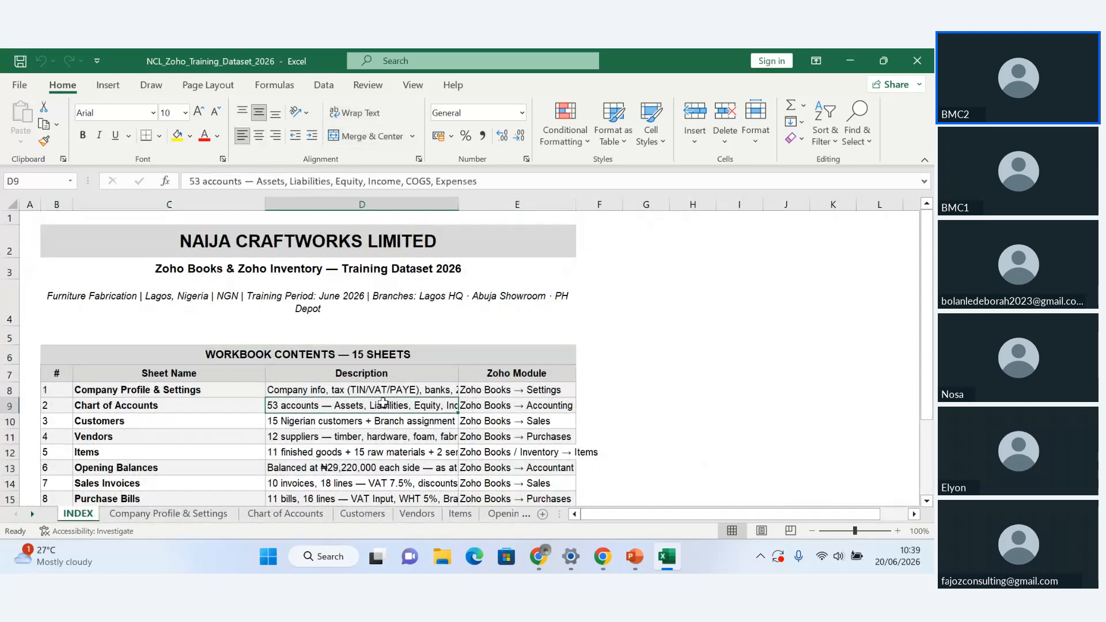
key("Down")
key("Down")
key("Down")
key("Down")
key("Down")
key("Down")
key("Down")
key("Down")
key("Down")
key("Down")
key("Down")
key("Down")
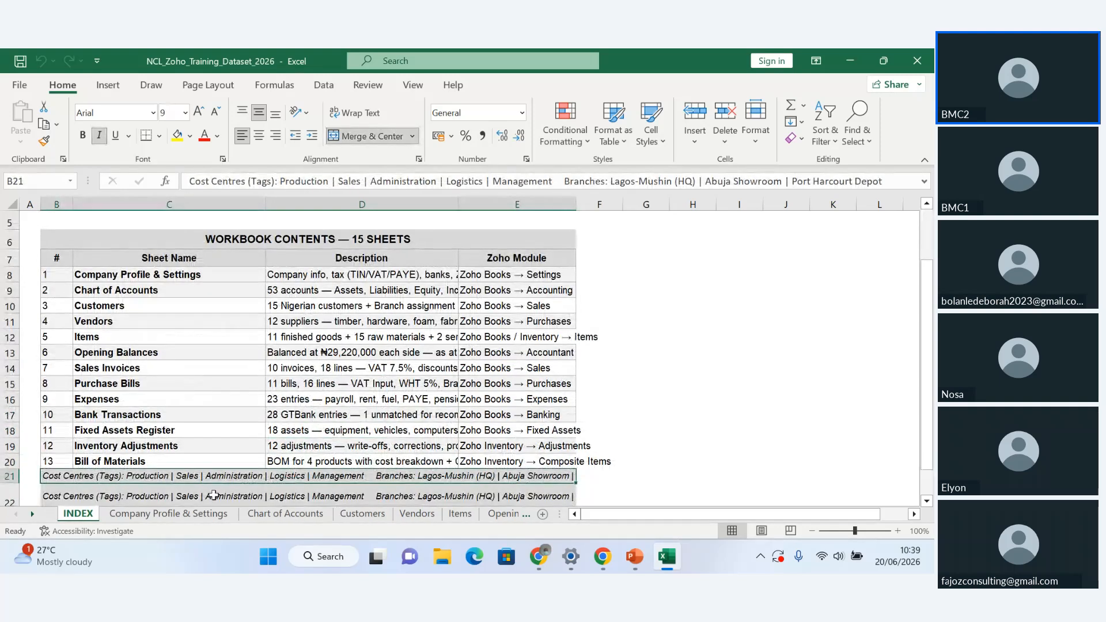
left_click(194, 517)
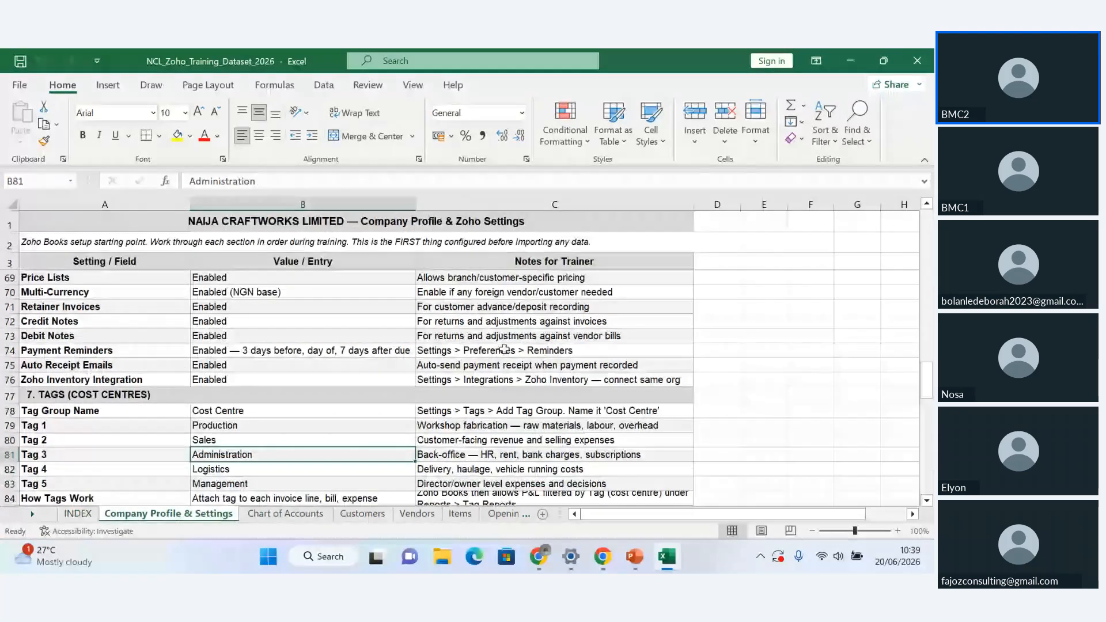
Switch to Zoho Books in Chrome and open the Organization Profile page in the organization settings
mouse_move(573, 569)
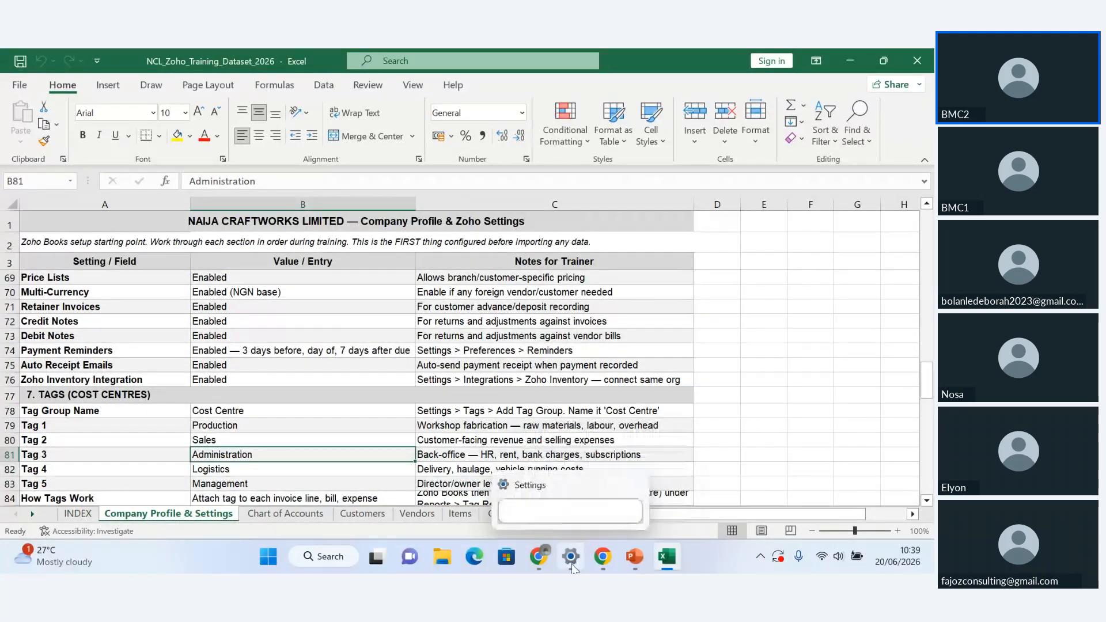
mouse_move(636, 569)
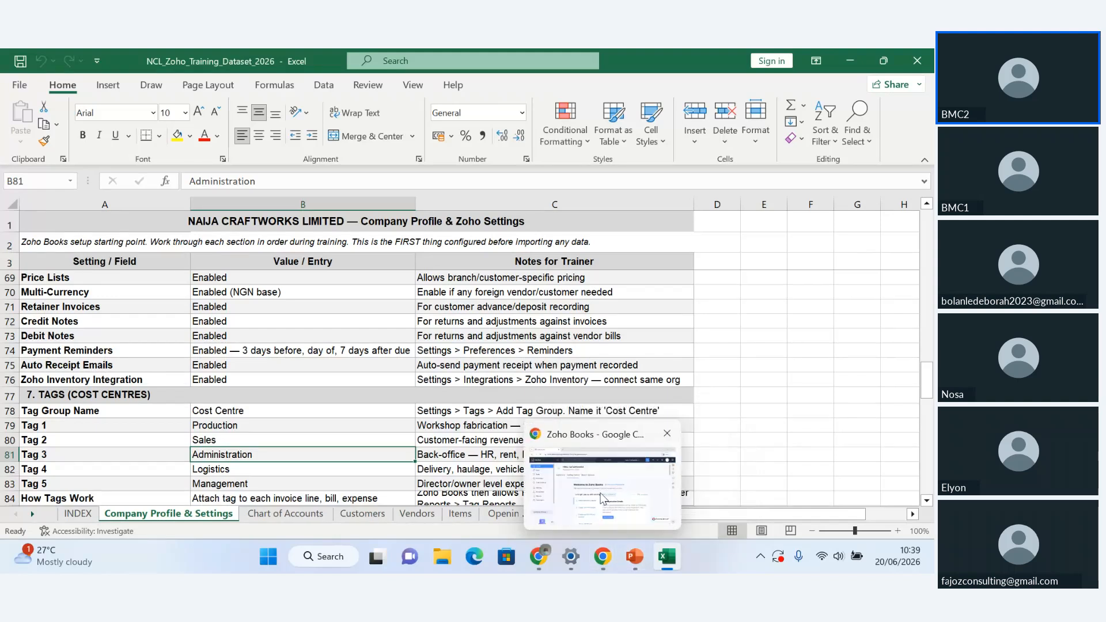
left_click(600, 489)
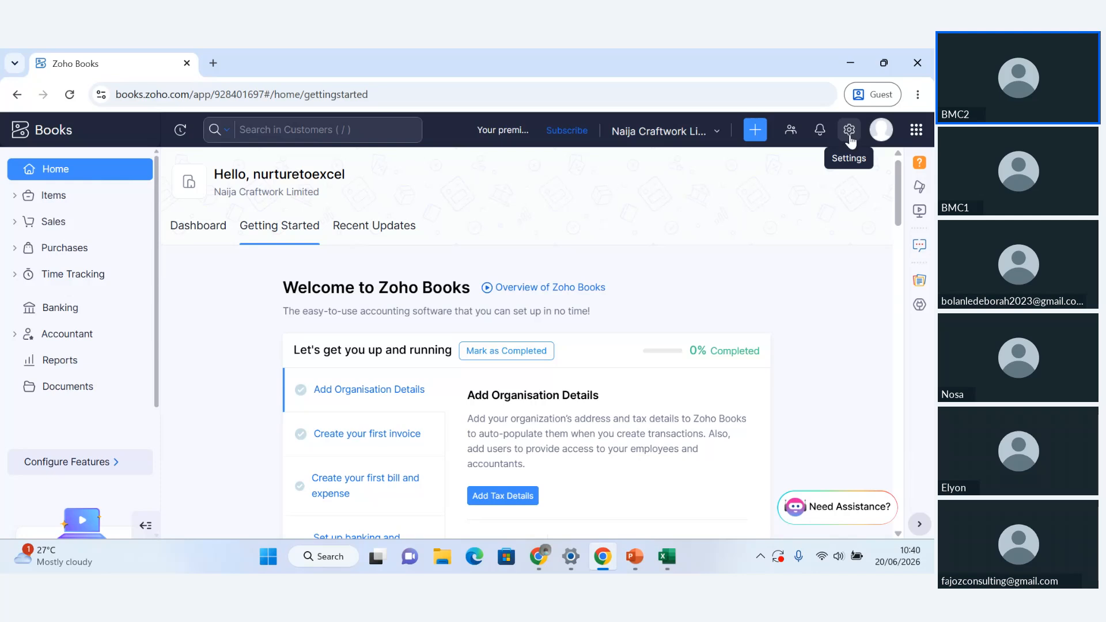
left_click(849, 130)
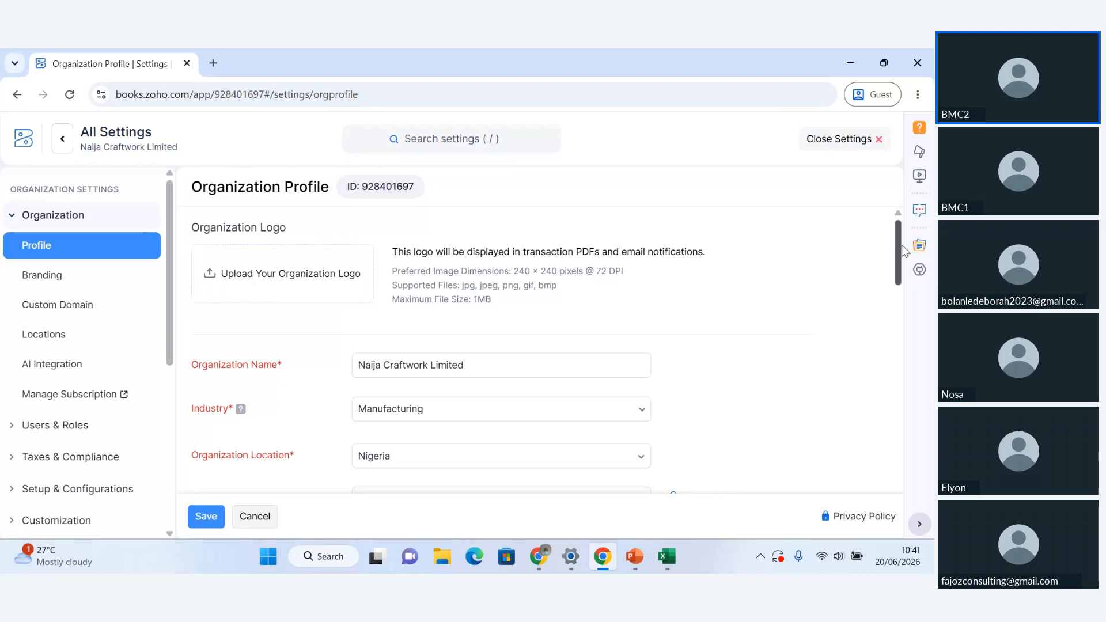
left_click_drag(900, 245, 903, 281)
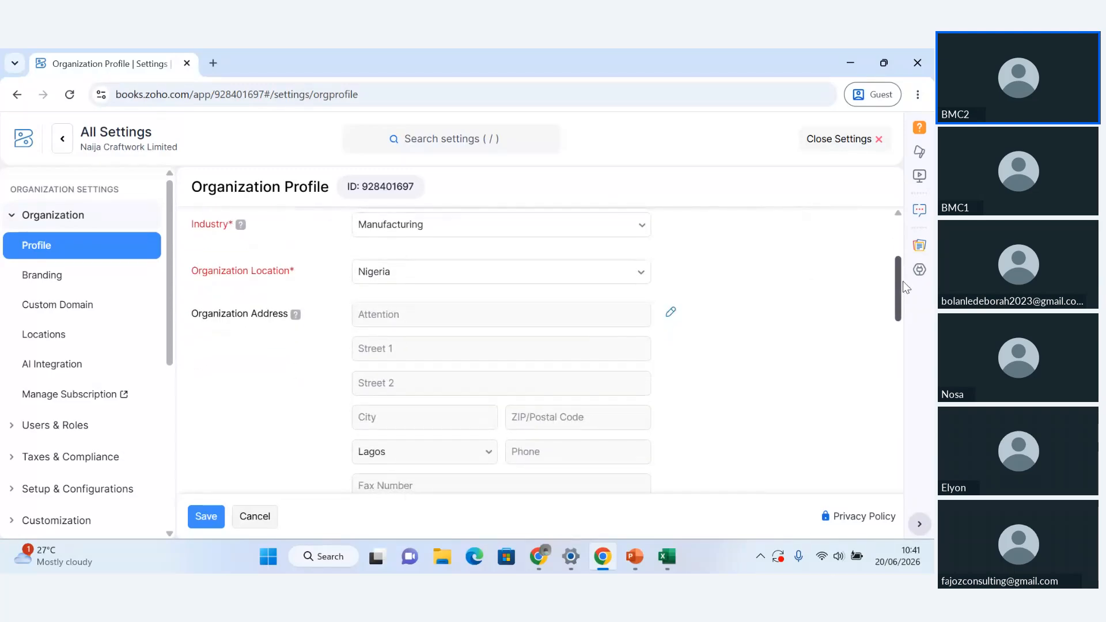
left_click(671, 314)
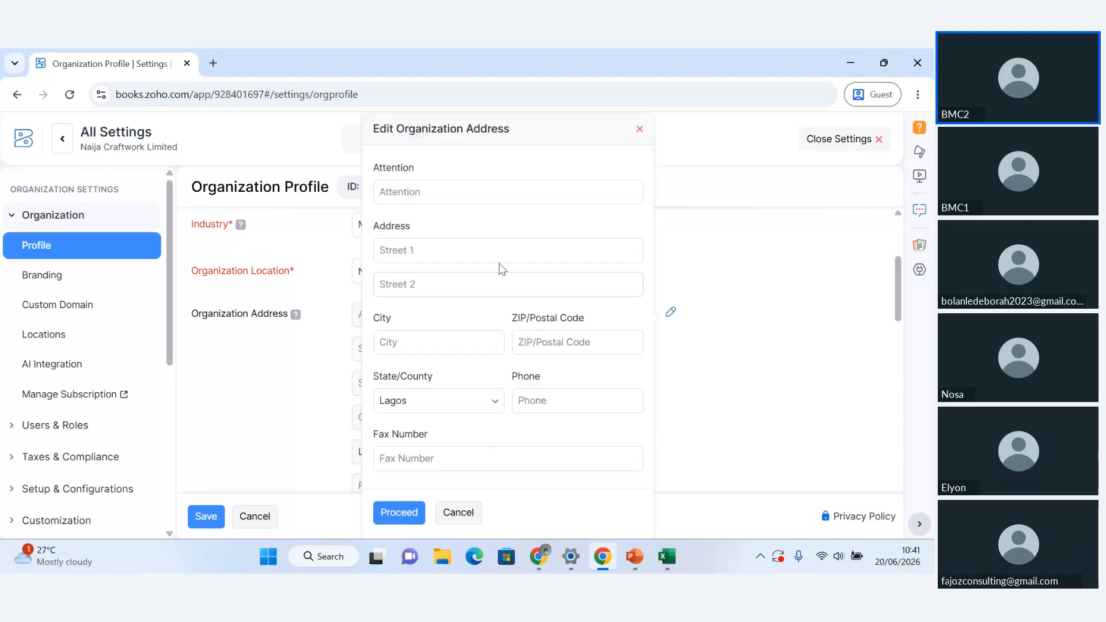
left_click(447, 249)
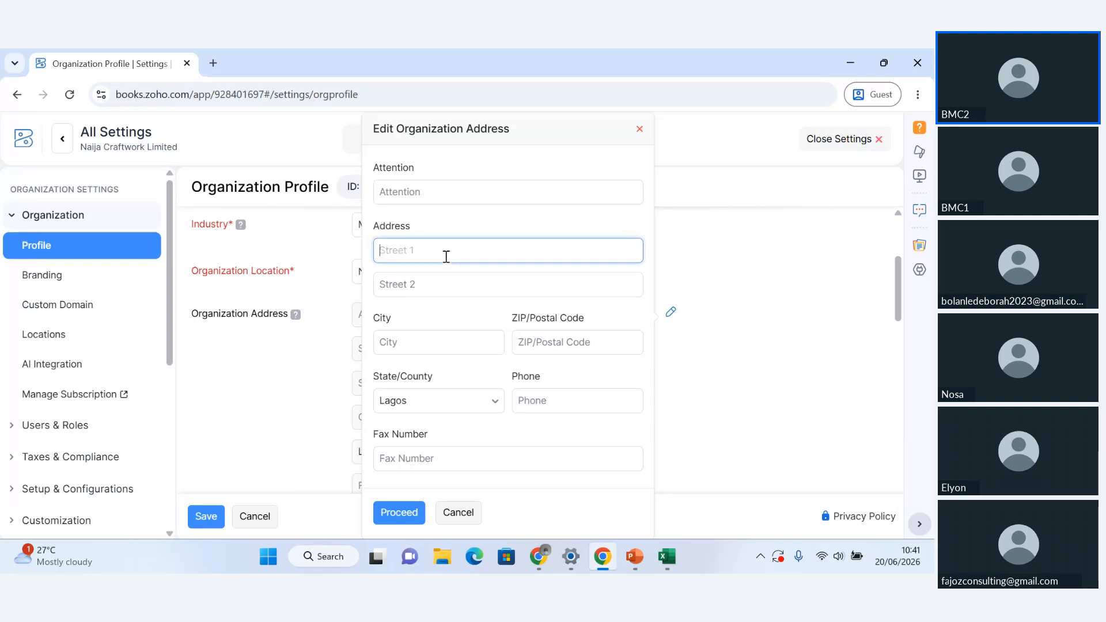
type("Plo")
left_click(459, 512)
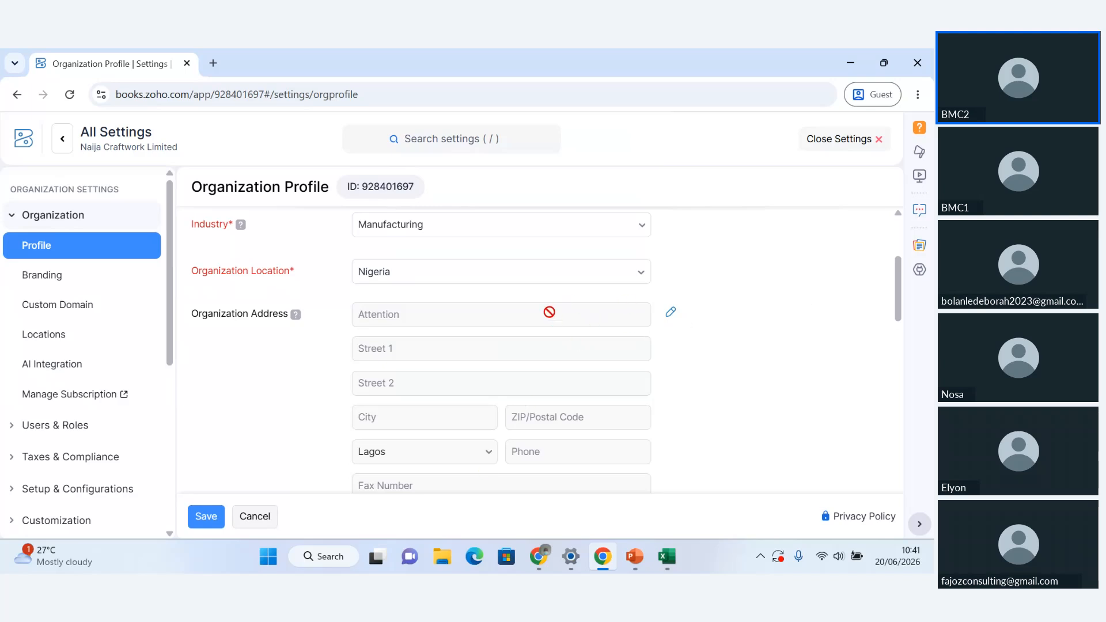
Open the organization address for editing and start entering the company's street address in Street 1
left_click(672, 316)
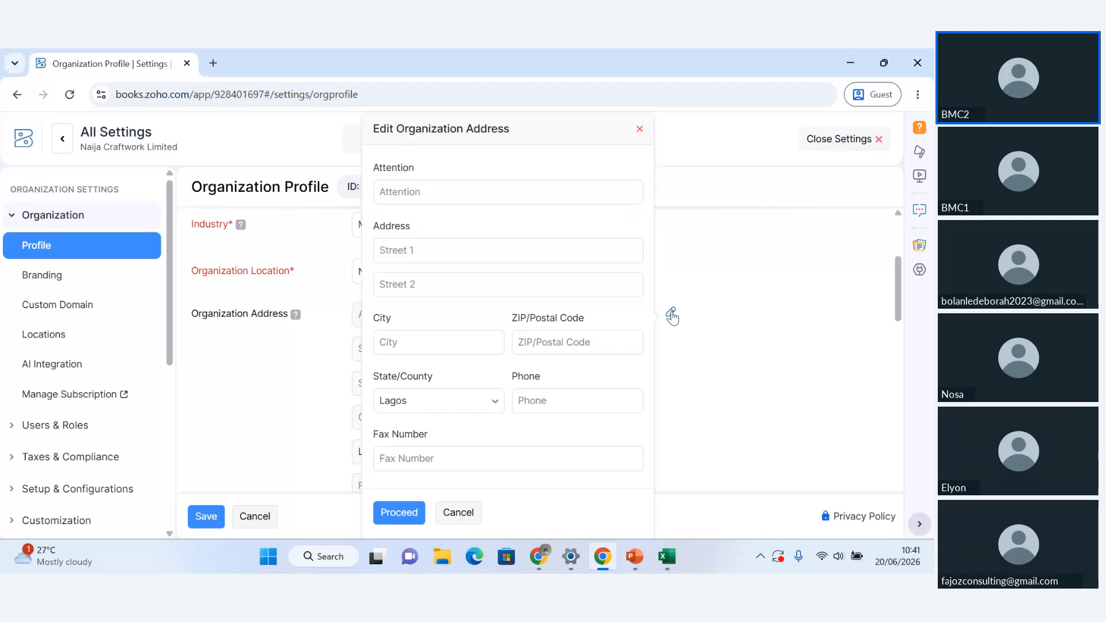
left_click(468, 246)
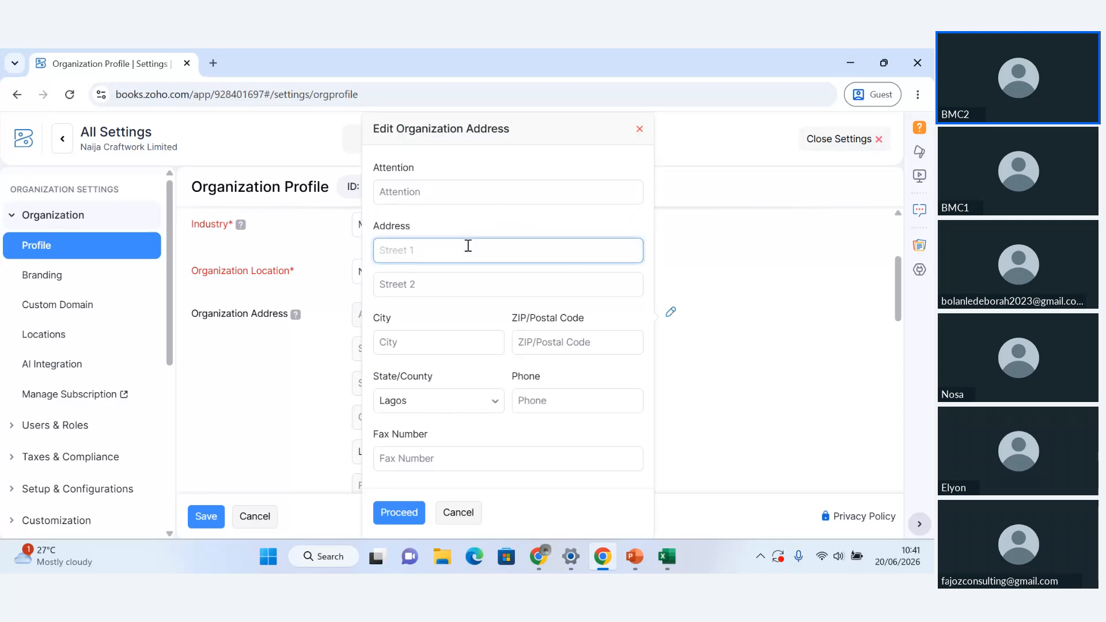
type("Pl")
type("ot 14, Mushin Industr")
Switch to the PowerPoint presentation, go to slide 9, "Organisation Profile — Name, Address, RC Number", and select the company address text
mouse_move(634, 558)
left_click(633, 515)
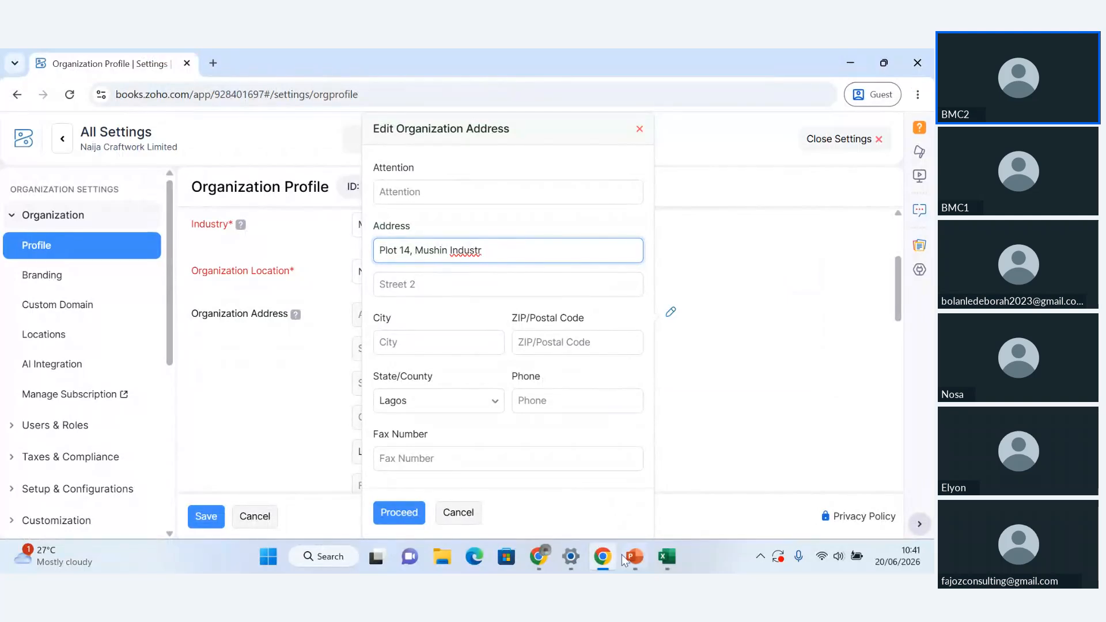
mouse_move(627, 557)
left_click(602, 487)
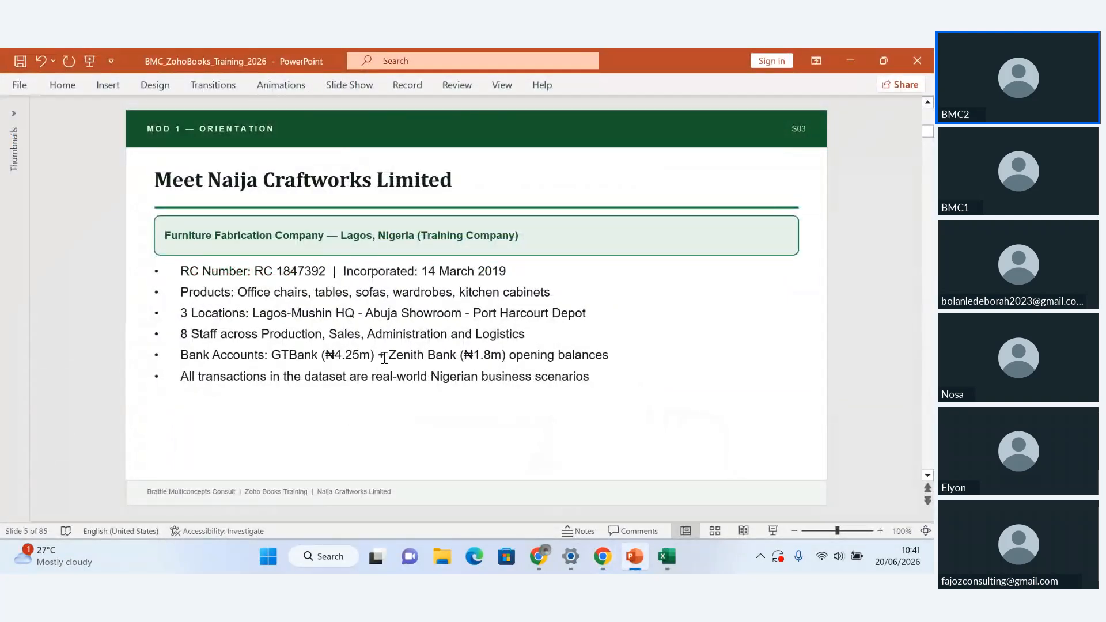
scroll(404, 346, "down", 3)
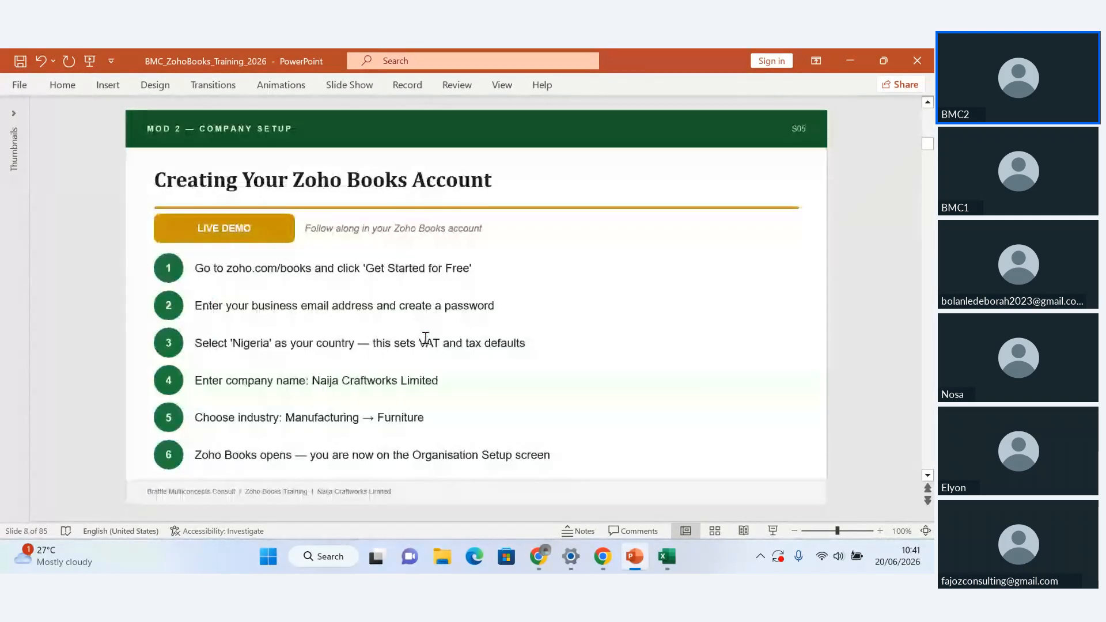
scroll(426, 339, "down", 1)
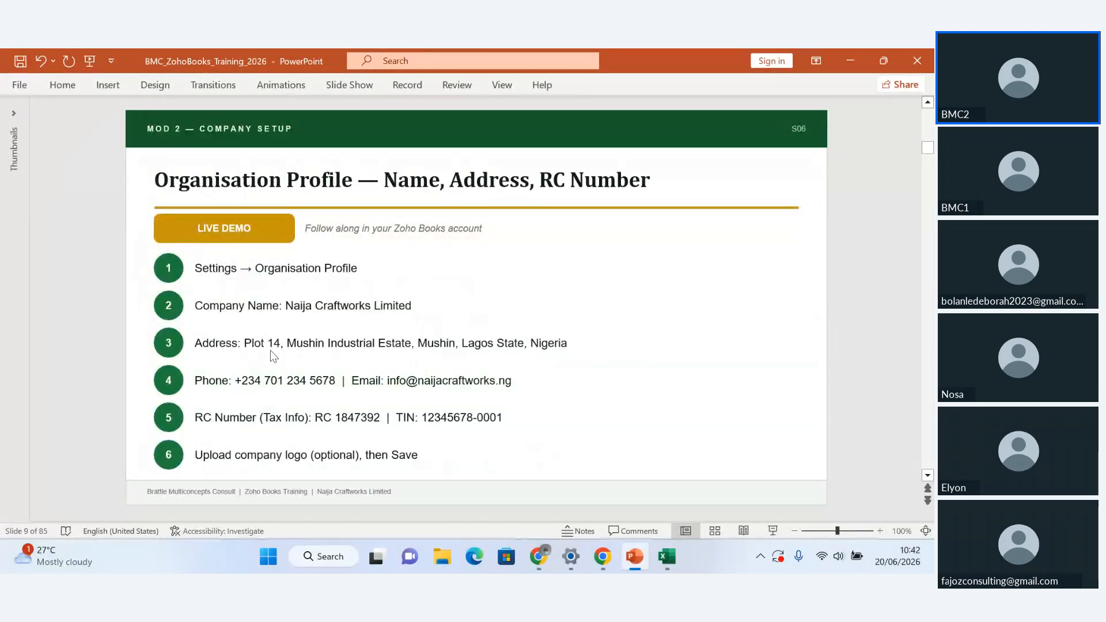
left_click_drag(244, 338, 597, 321)
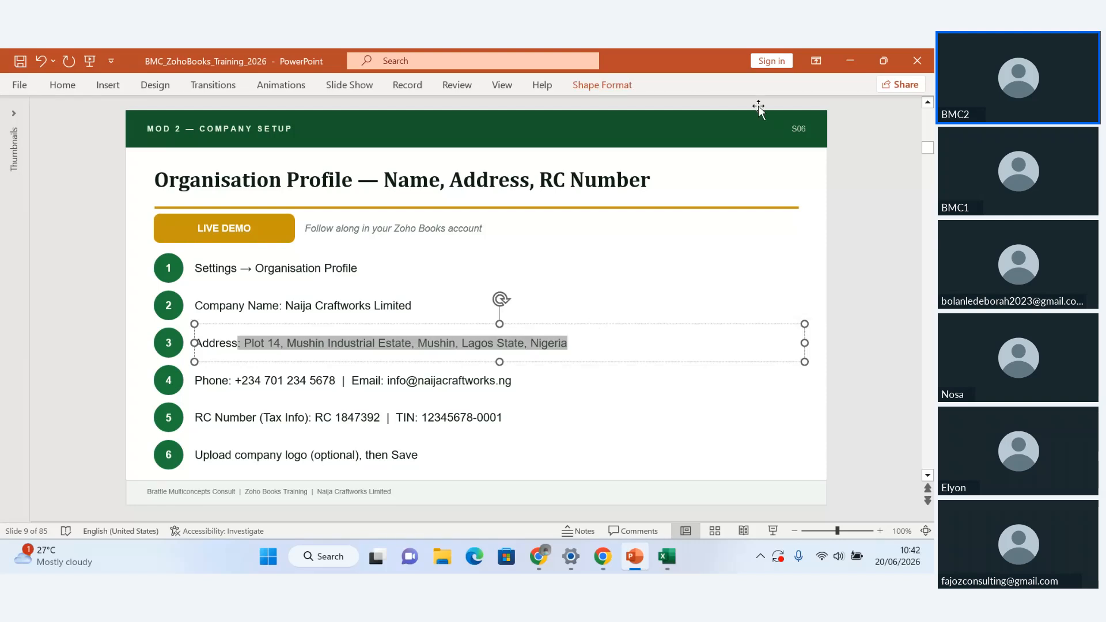
Return to Zoho Books in Chrome and clear the partly entered street address from Street 1
mouse_move(603, 562)
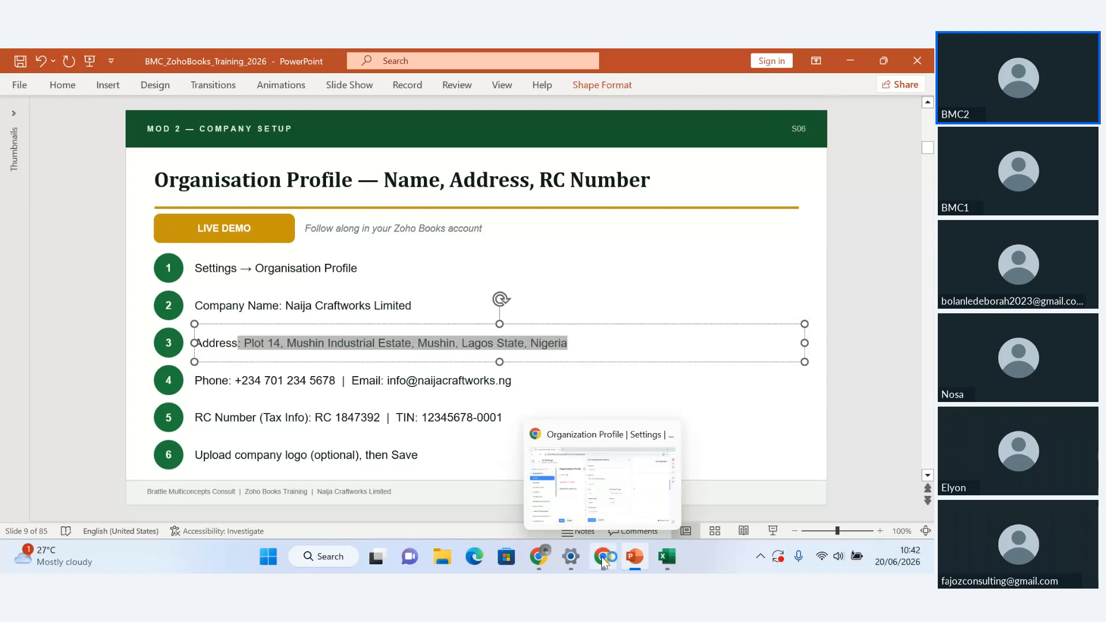
left_click(603, 562)
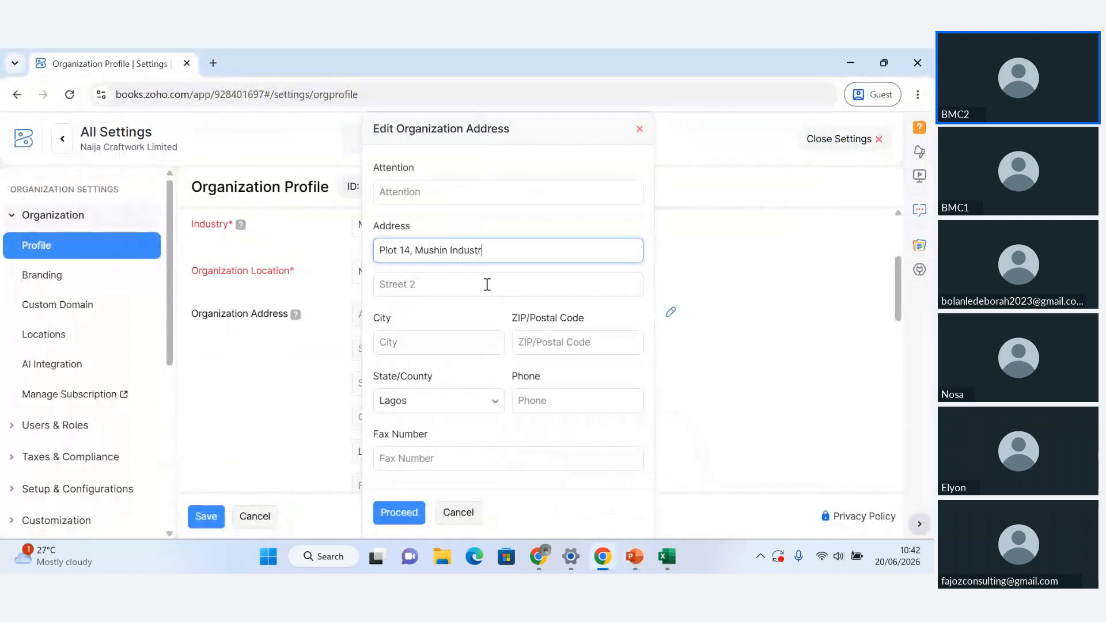
double_click(510, 248)
left_click_drag(491, 251, 367, 254)
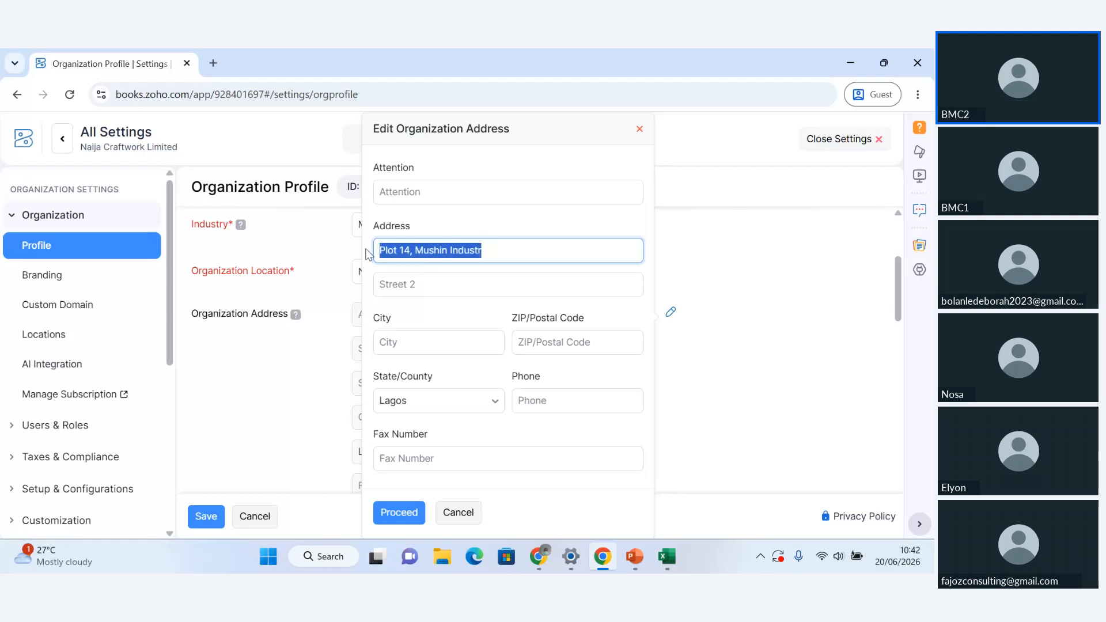
key("BackSpace")
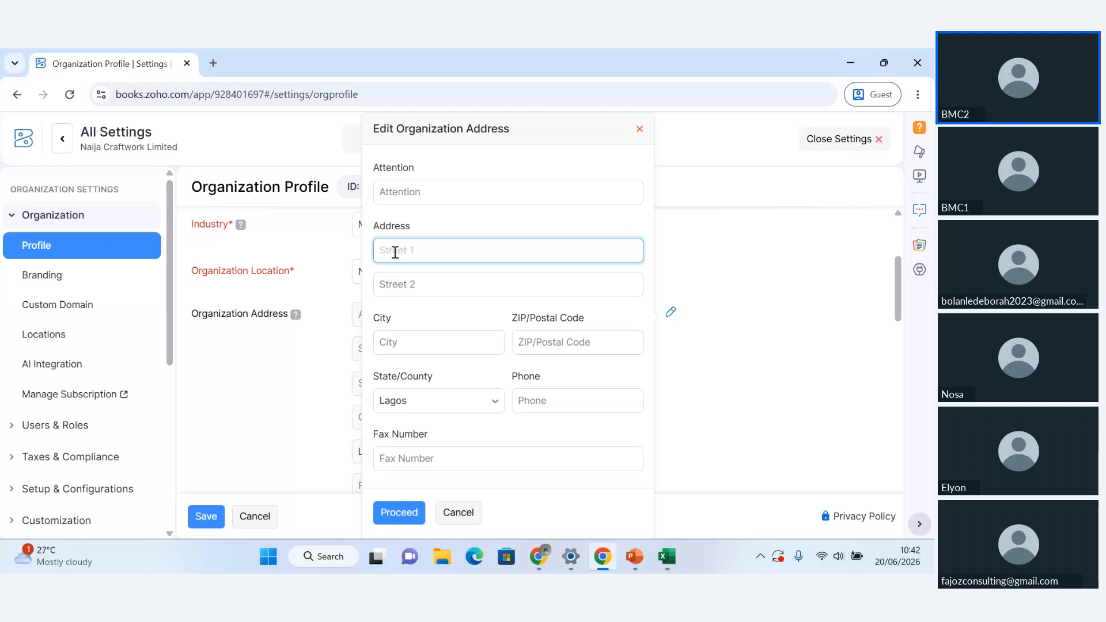
Switch to PowerPoint again to copy the selected company address, and return to the address form in Zoho Books
mouse_move(634, 557)
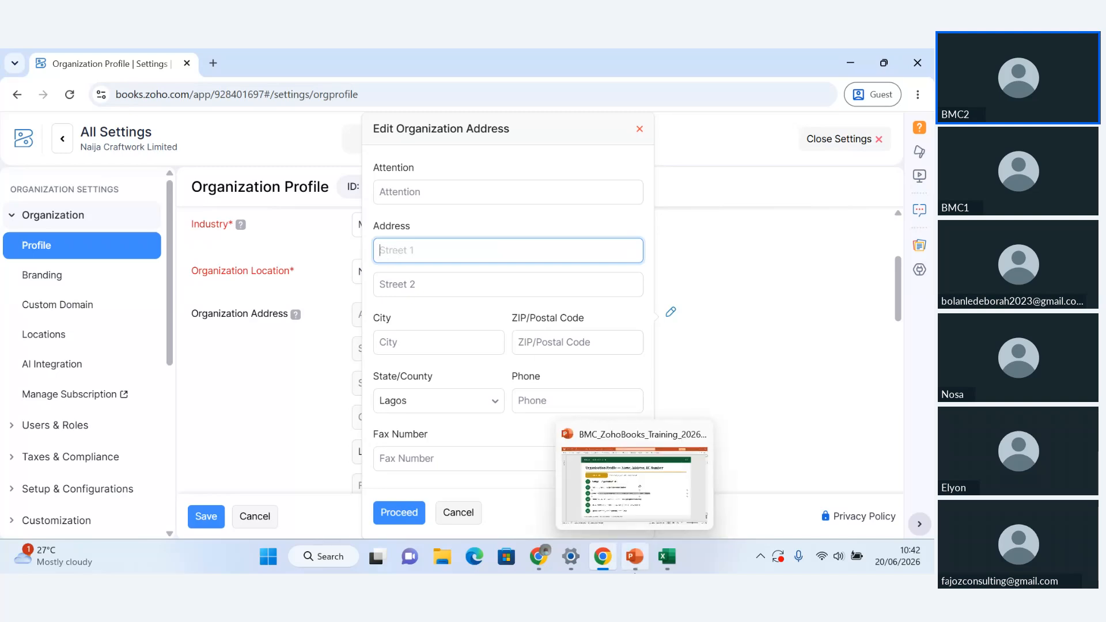
left_click(630, 501)
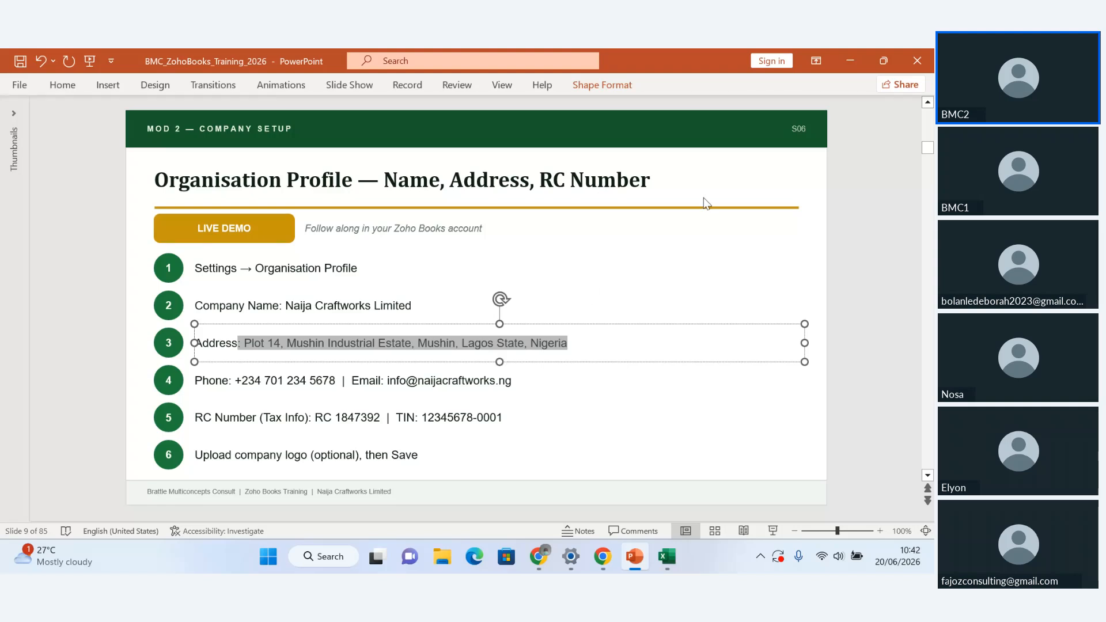
mouse_move(544, 556)
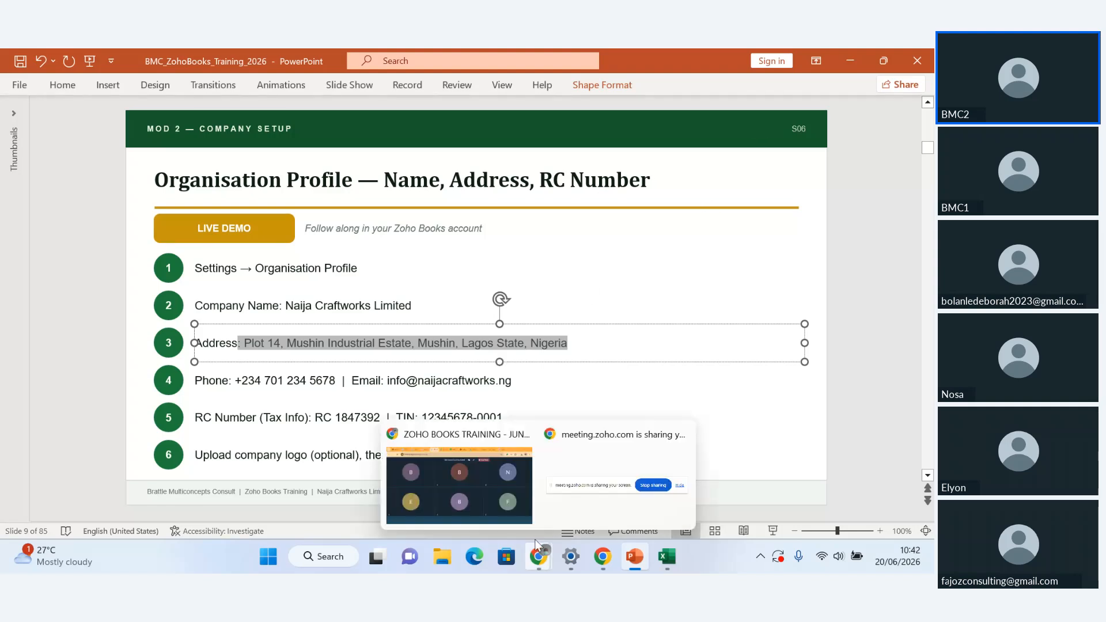
mouse_move(606, 558)
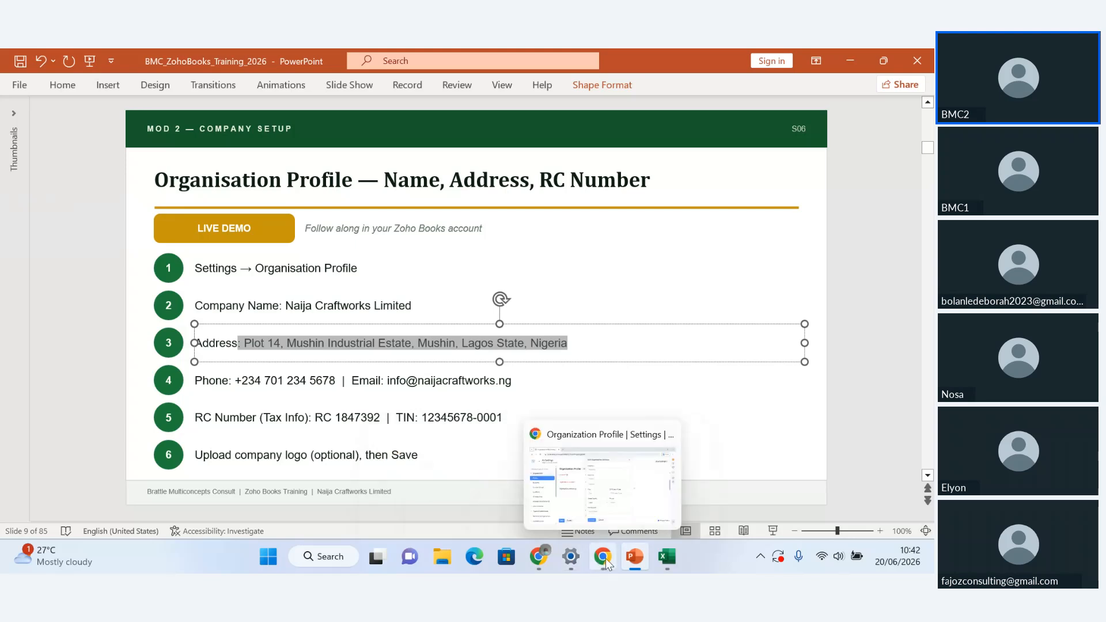
left_click(593, 473)
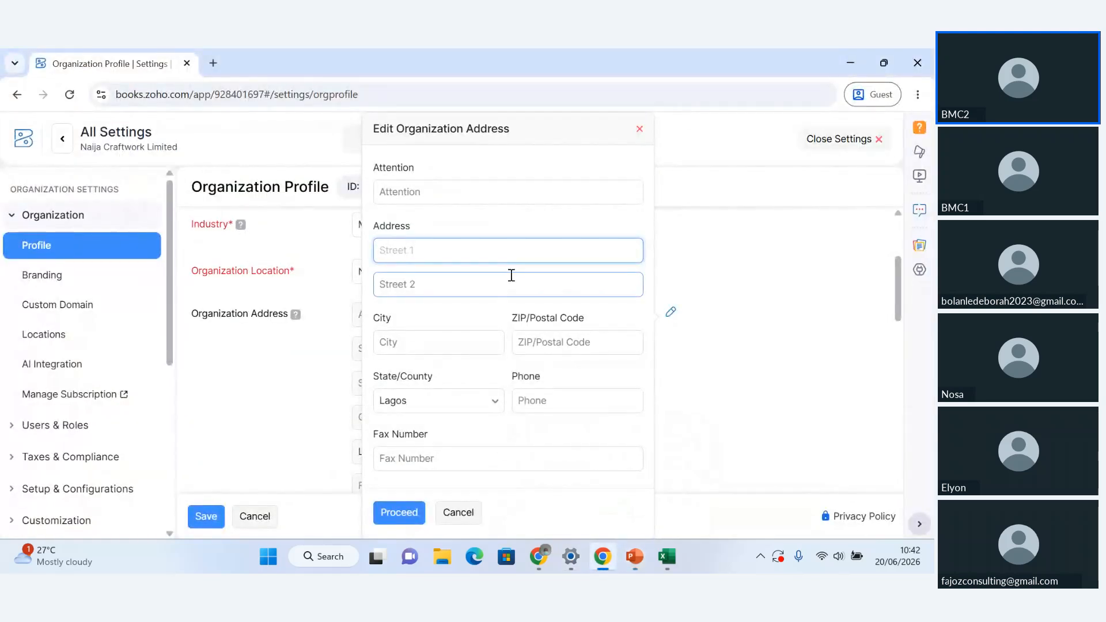
Paste the copied company address into Street 1 and remove everything after the estate name
type("14, Mushin Industrial Estate, Mushin, Lagos State, Nigeria")
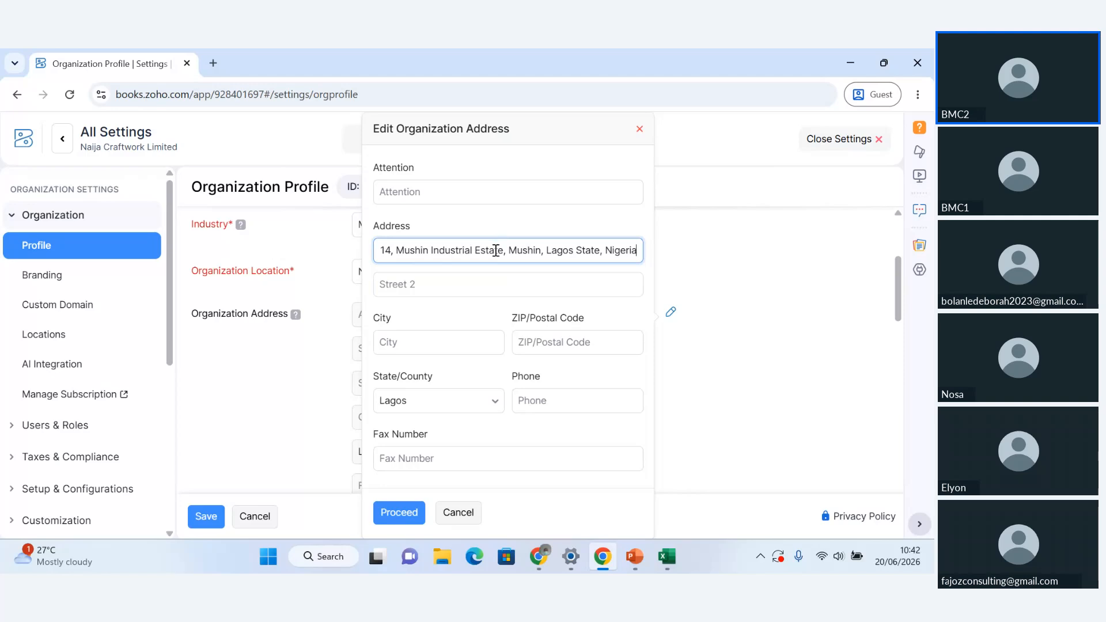
left_click_drag(505, 250, 724, 255)
key("ctrl+c")
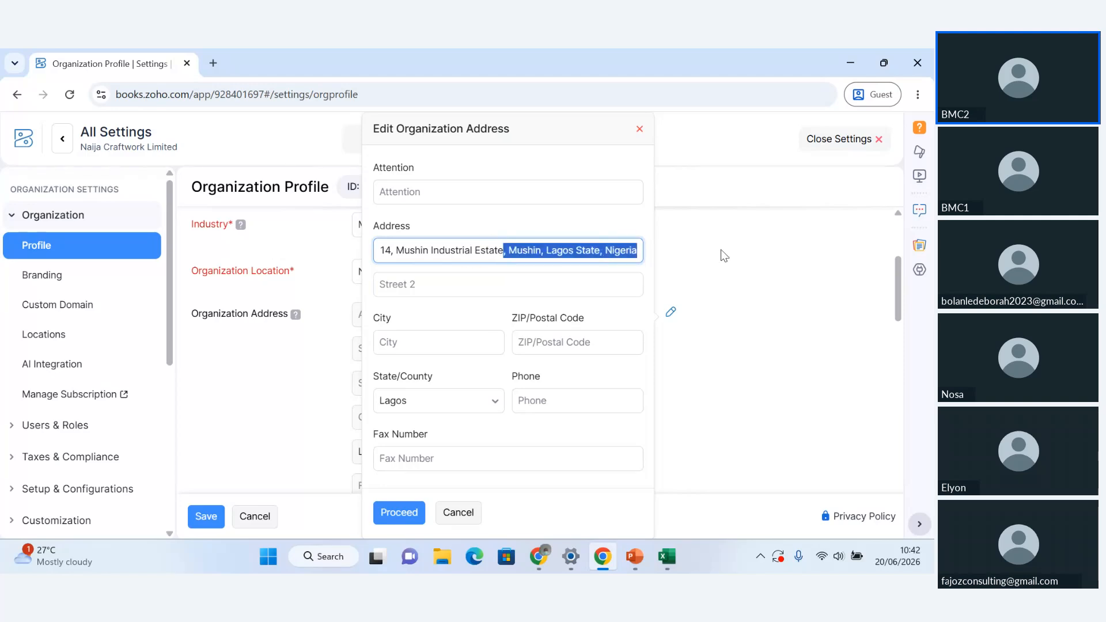
key("BackSpace")
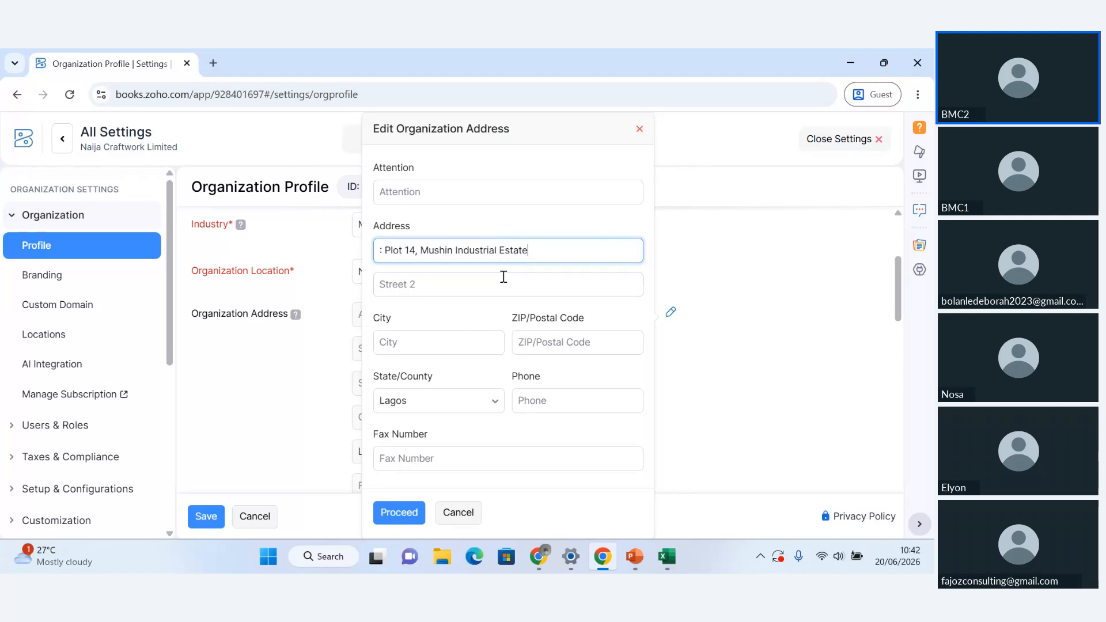
Paste the copied address into City and trim it so that only Mushin is left
left_click(437, 346)
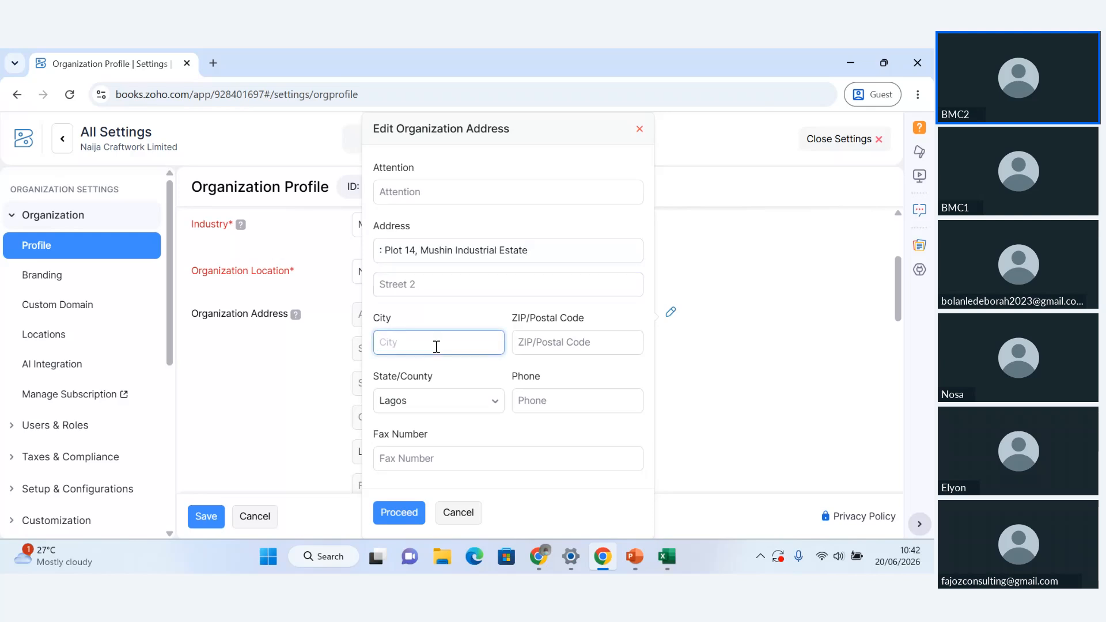
key("ctrl+v")
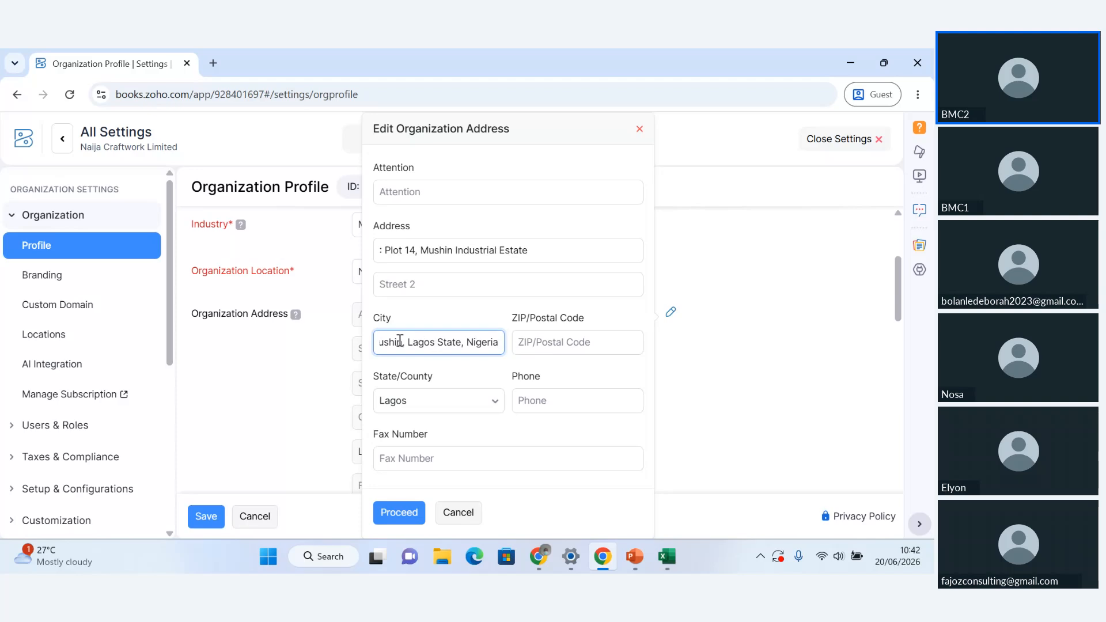
key("ctrl+a")
key("ctrl+v")
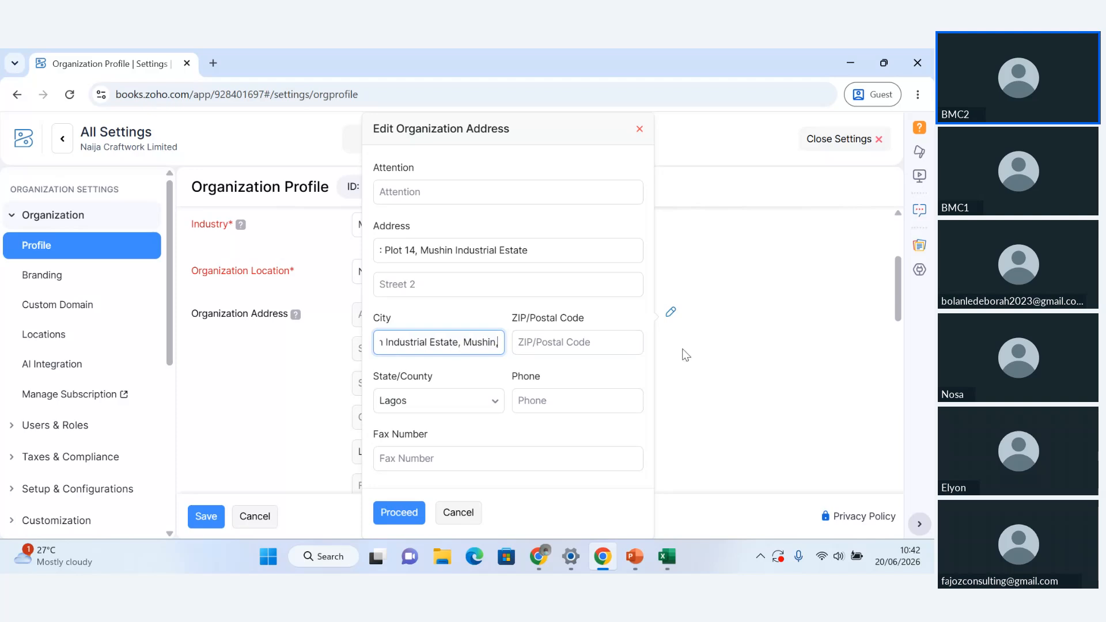
key("BackSpace")
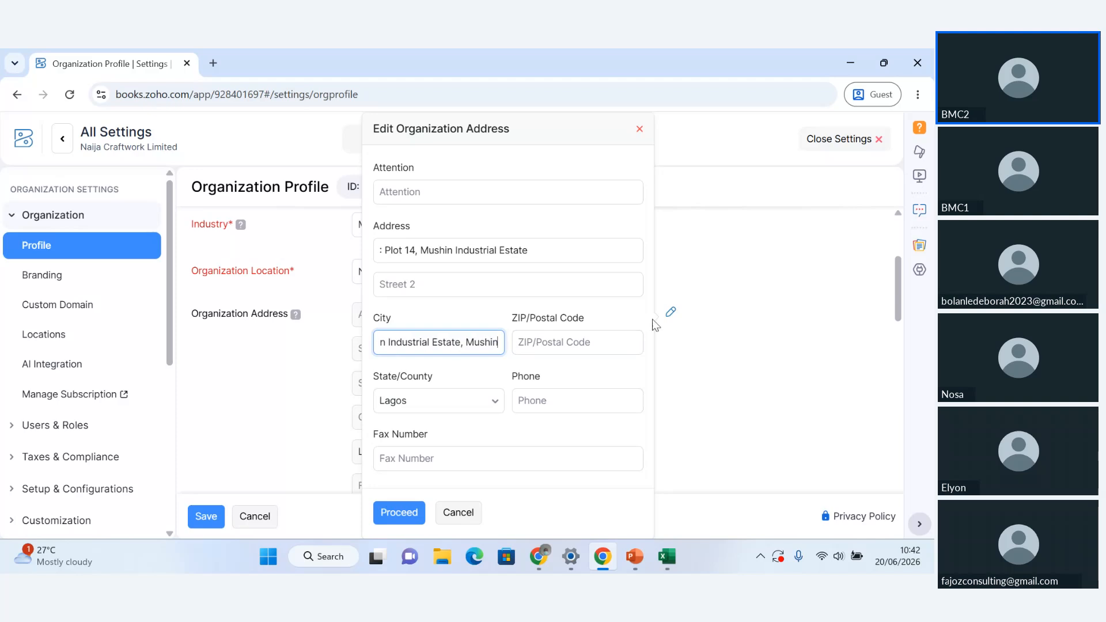
left_click(465, 343)
key("BackSpace")
key("BackSpace")
key("BackSpace")
key("BackSpace")
key("BackSpace")
key("BackSpace")
key("BackSpace")
key("BackSpace")
key("BackSpace")
key("BackSpace")
key("BackSpace")
key("BackSpace")
key("BackSpace")
key("BackSpace")
key("BackSpace")
key("BackSpace")
key("BackSpace")
key("BackSpace")
key("BackSpace")
key("BackSpace")
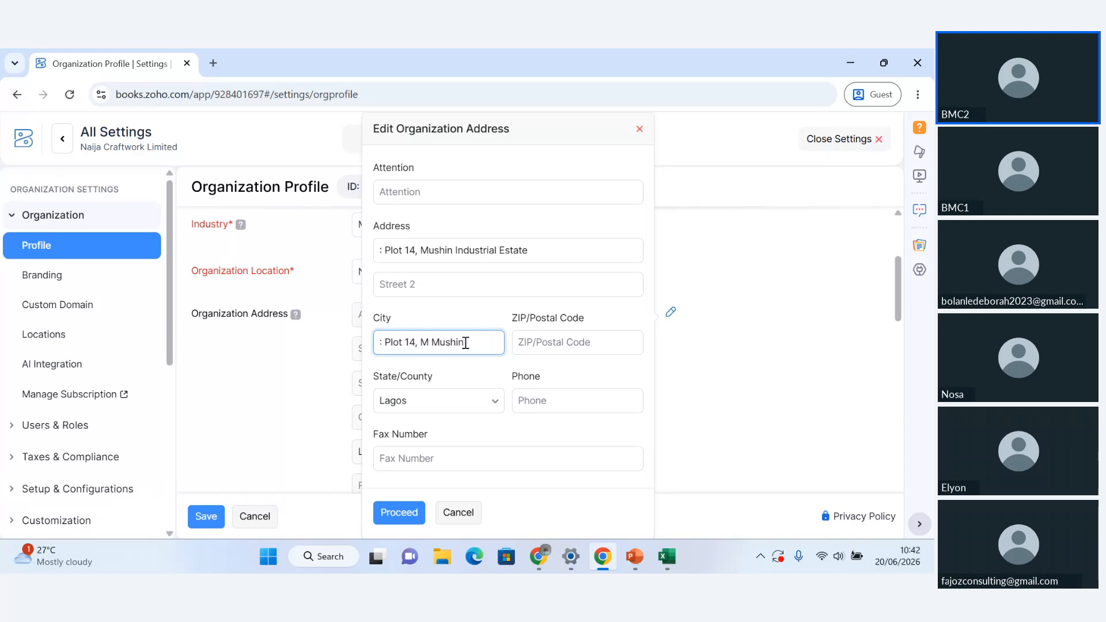
key("BackSpace")
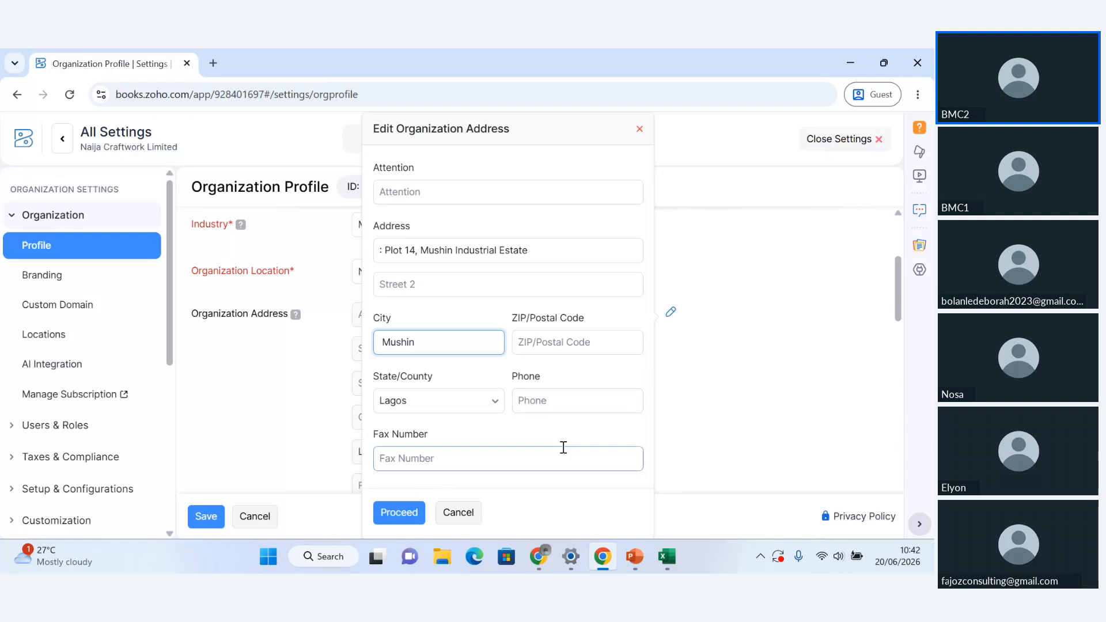
Proceed with the edited organization address to the choice of which transactions it updates
left_click(645, 433)
key("Down")
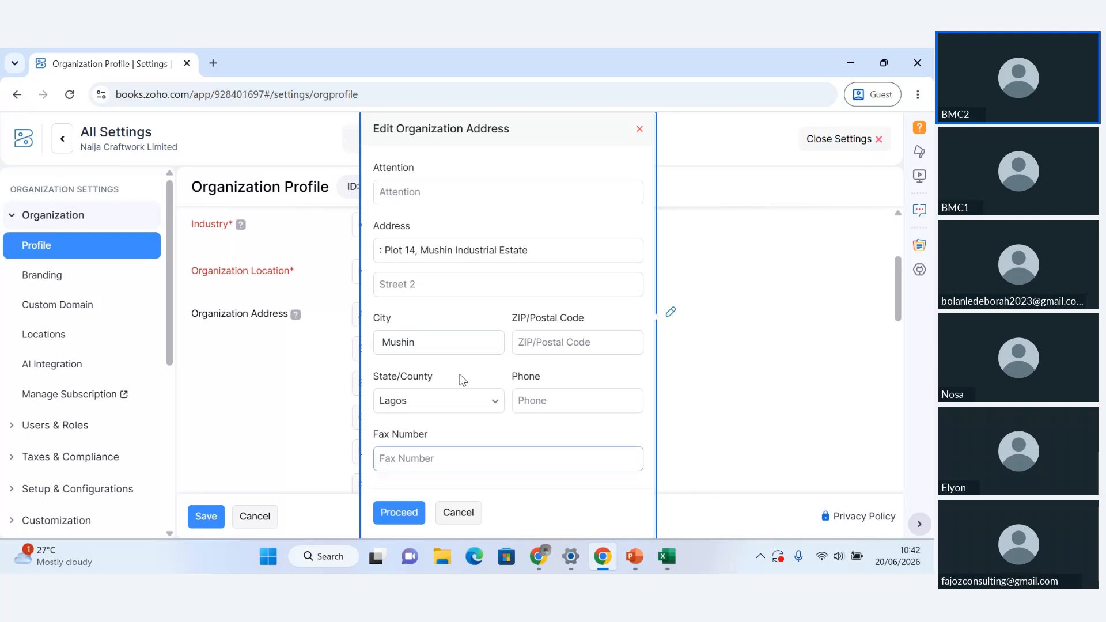
left_click(410, 514)
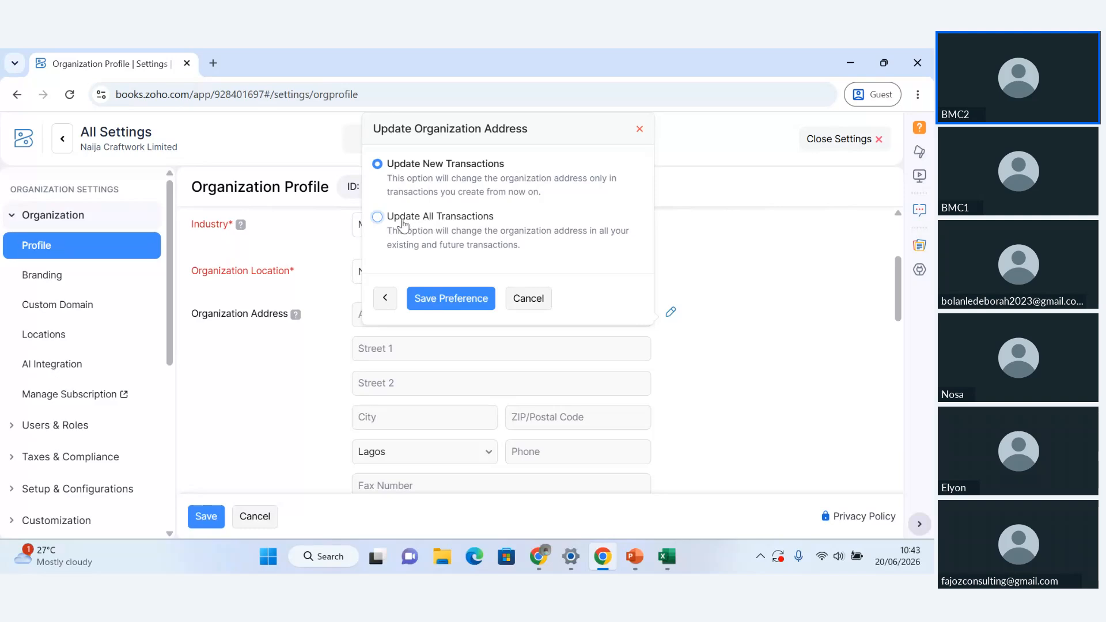
Apply the edited organization address to all existing and future transactions and save that preference
left_click(425, 218)
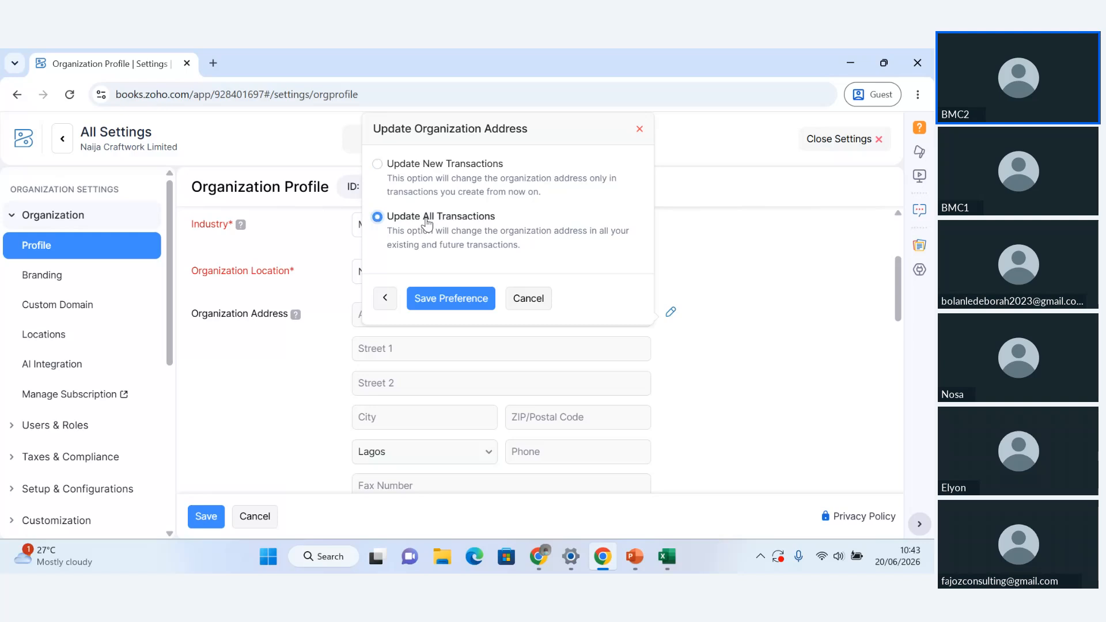
left_click(452, 301)
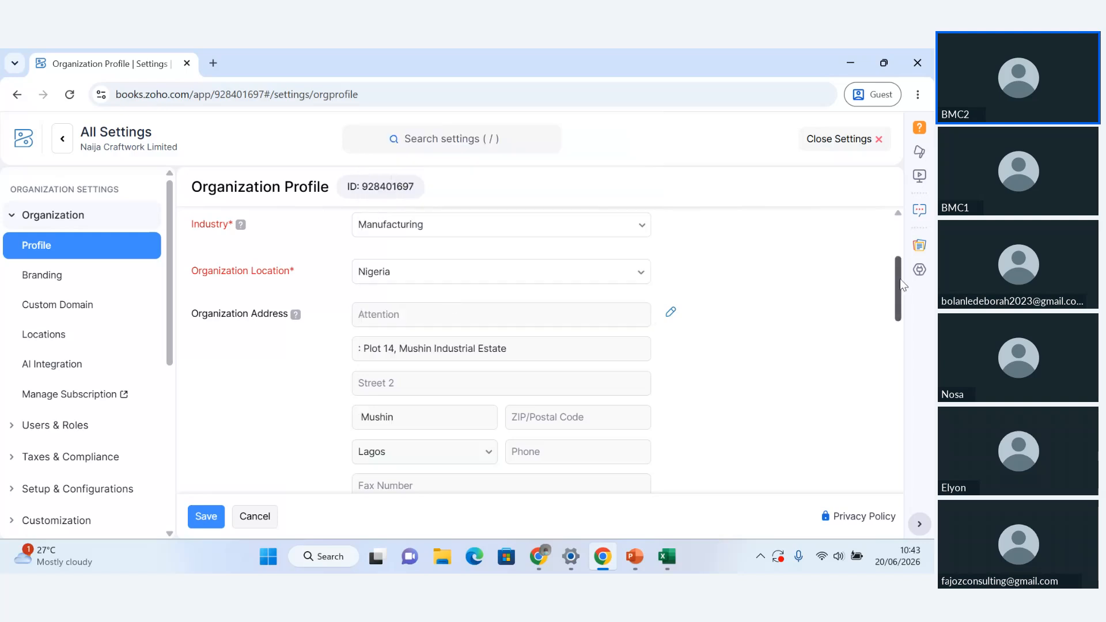
left_click_drag(901, 280, 896, 312)
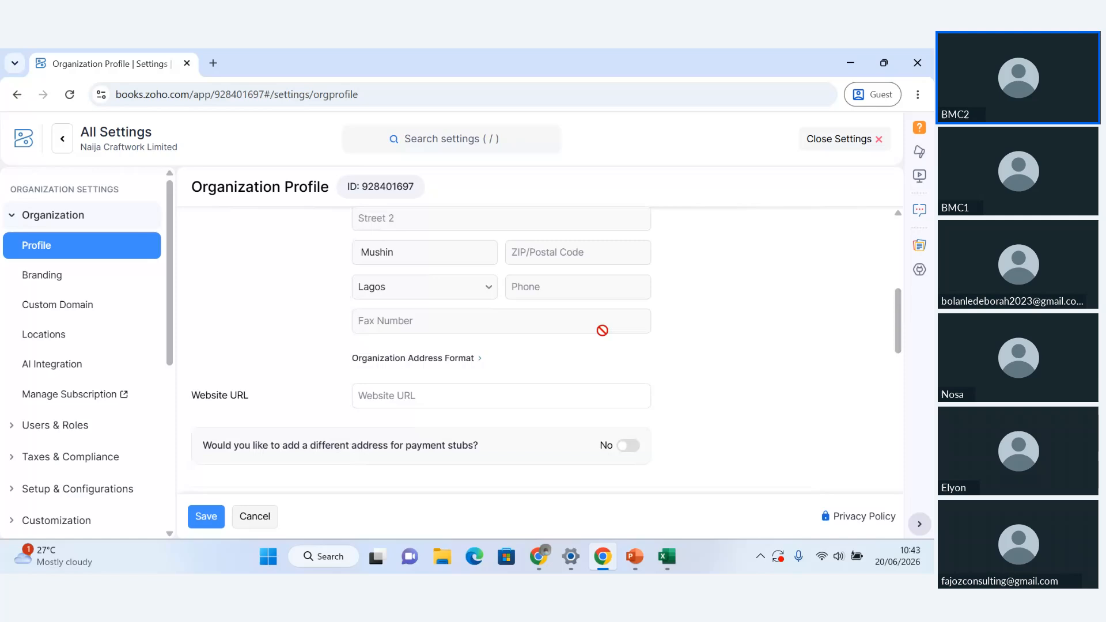
left_click(458, 360)
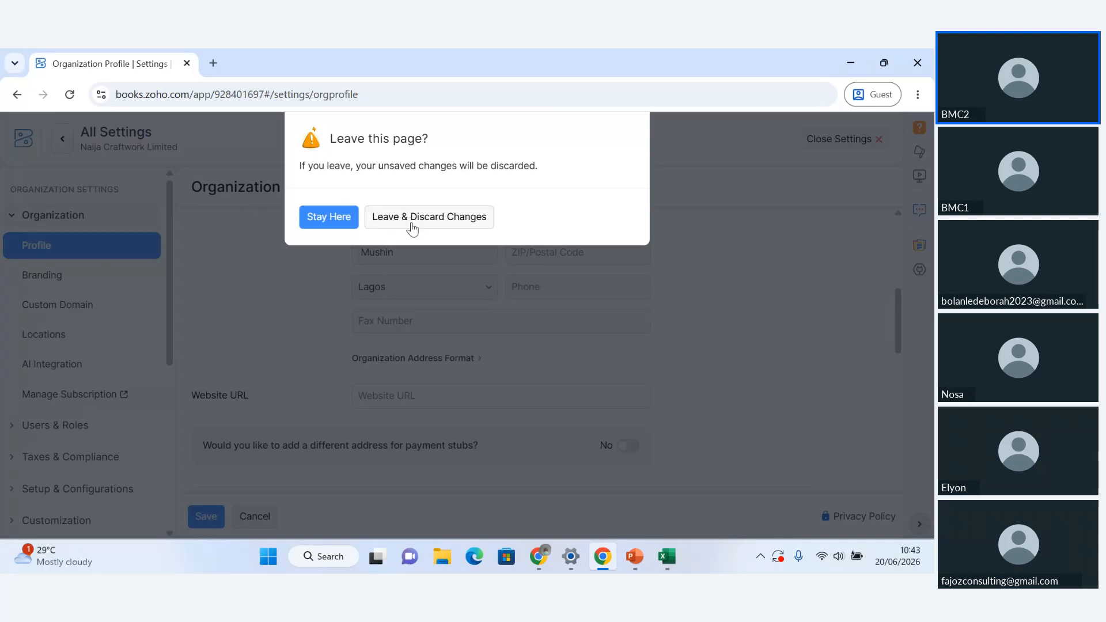
left_click(337, 224)
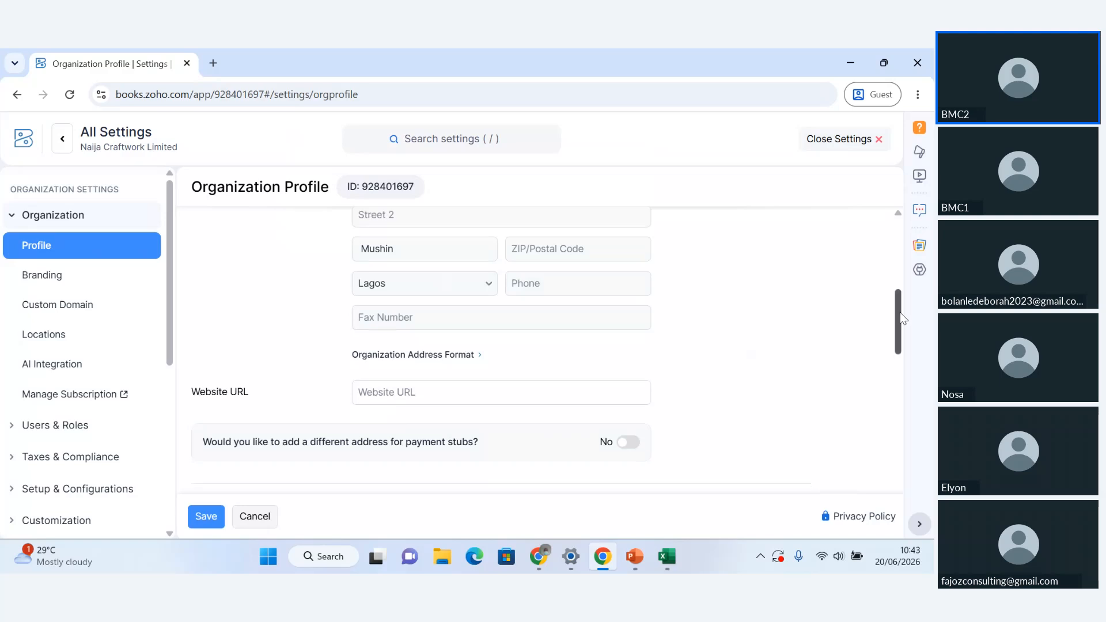
left_click_drag(900, 313, 900, 362)
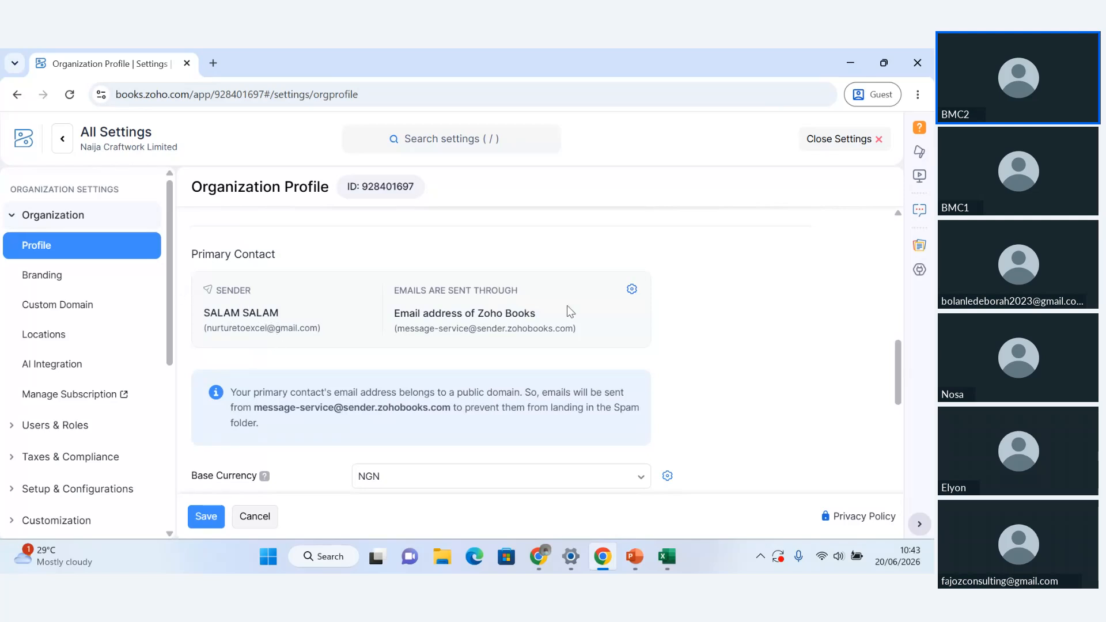
left_click(632, 289)
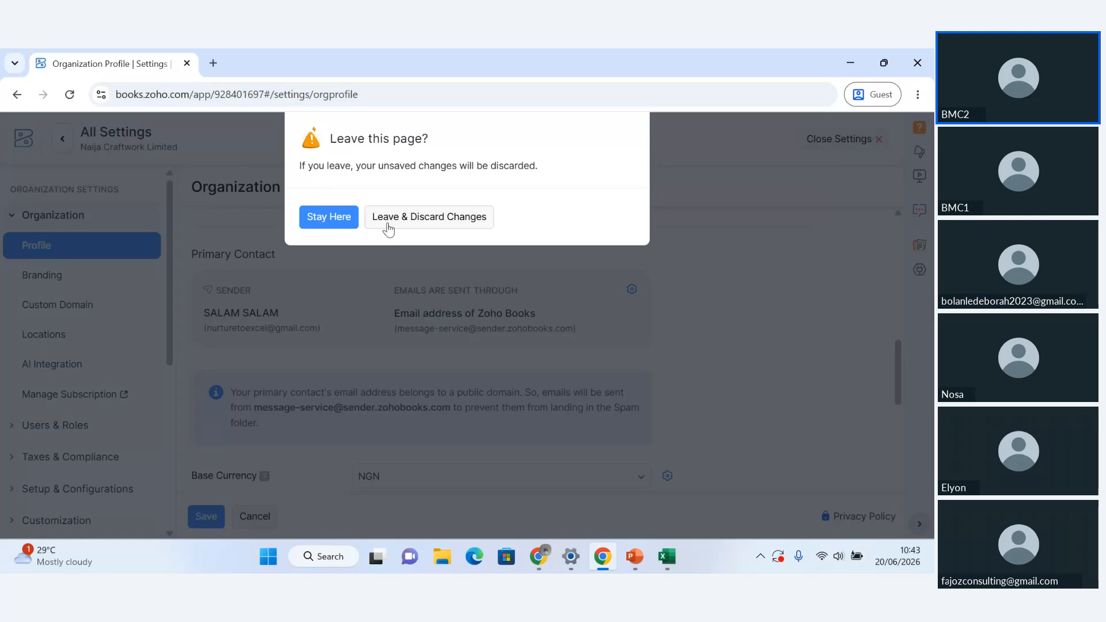
left_click(337, 218)
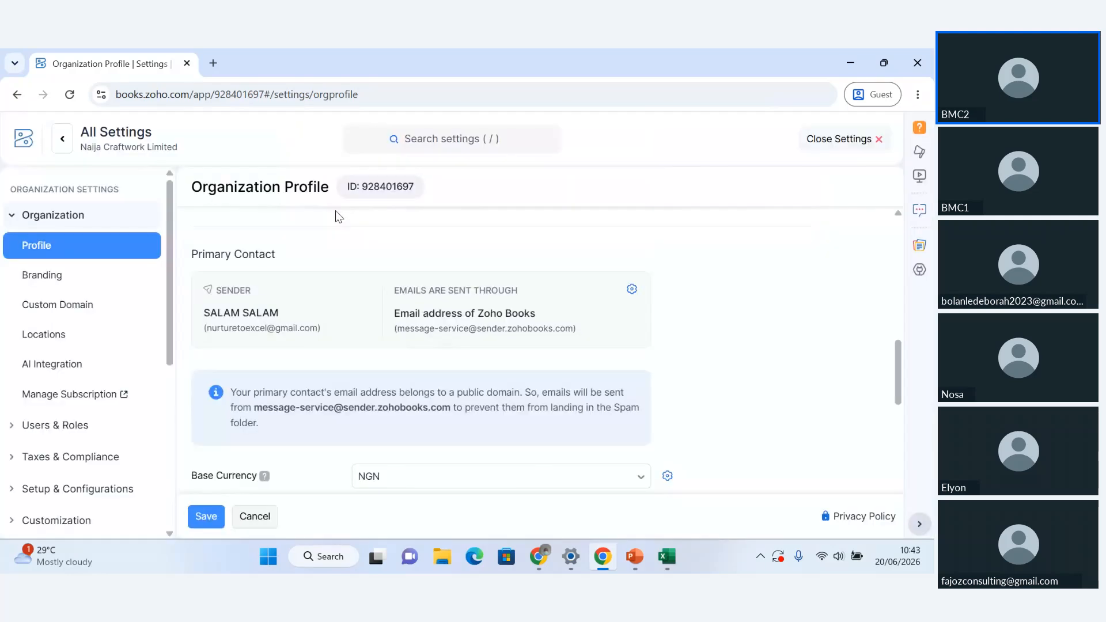
Label the first row of the organization profile's additional fields Payer ID
scroll(842, 371, "down", 3)
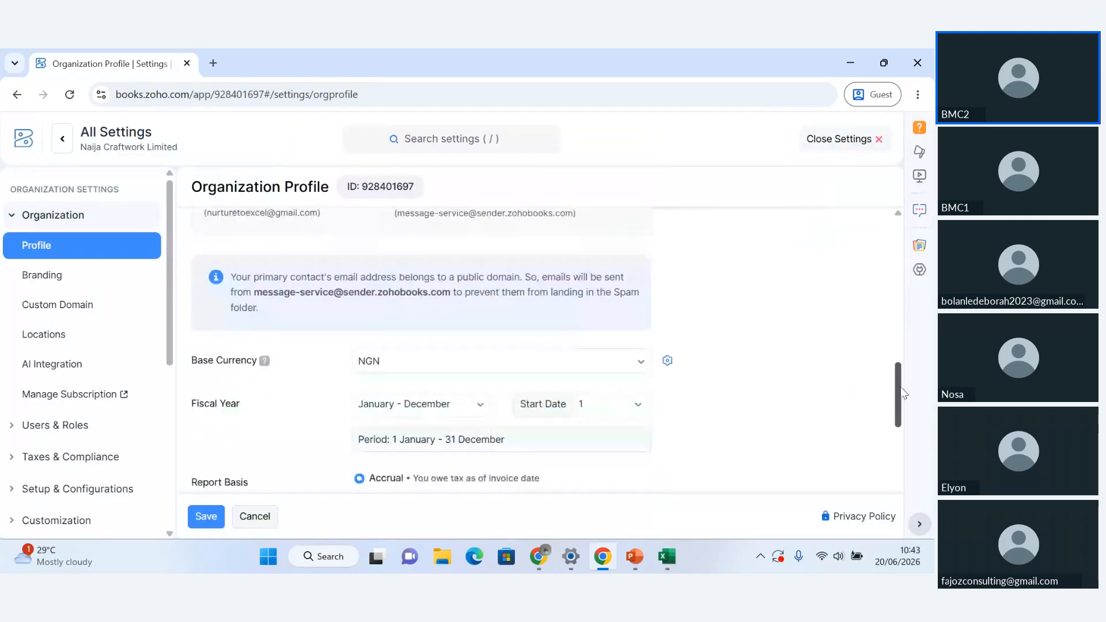
scroll(903, 398, "down", 2)
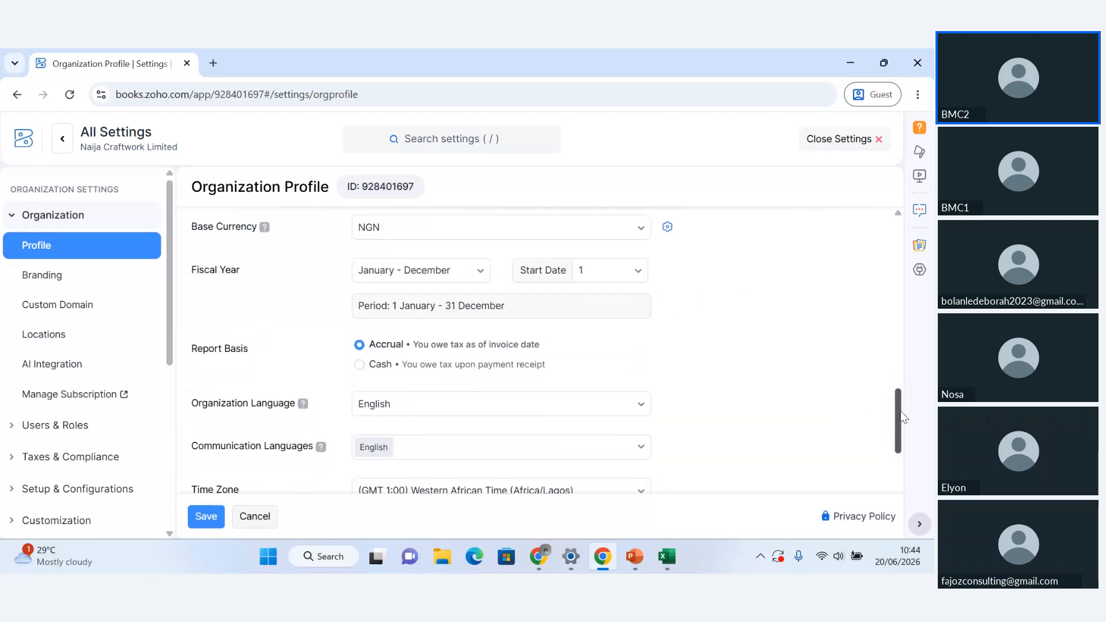
left_click_drag(902, 417, 903, 492)
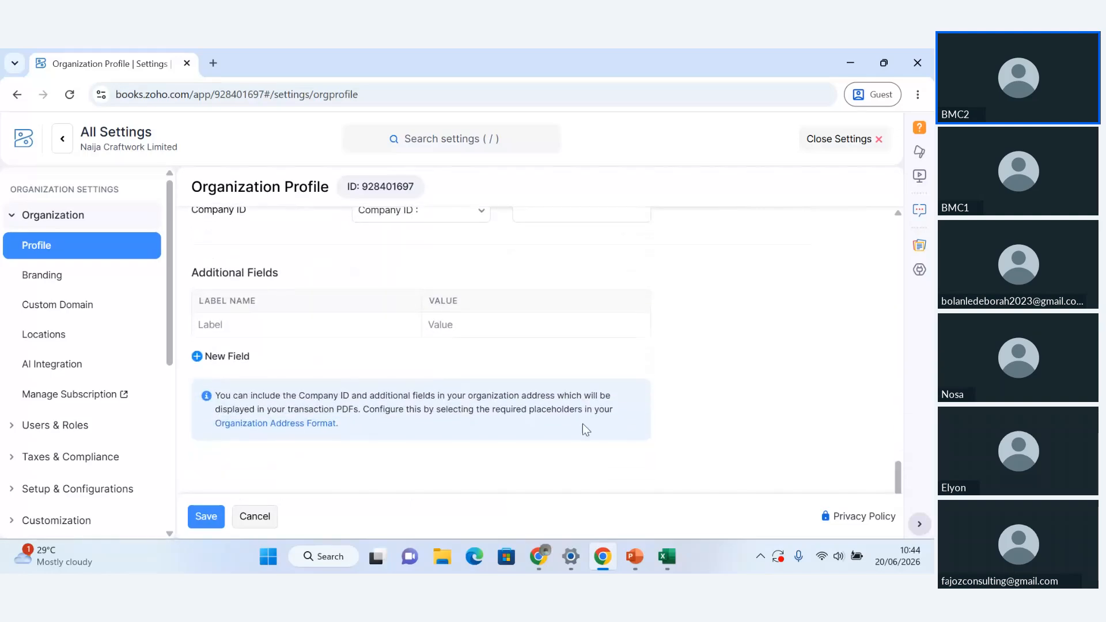
left_click(304, 324)
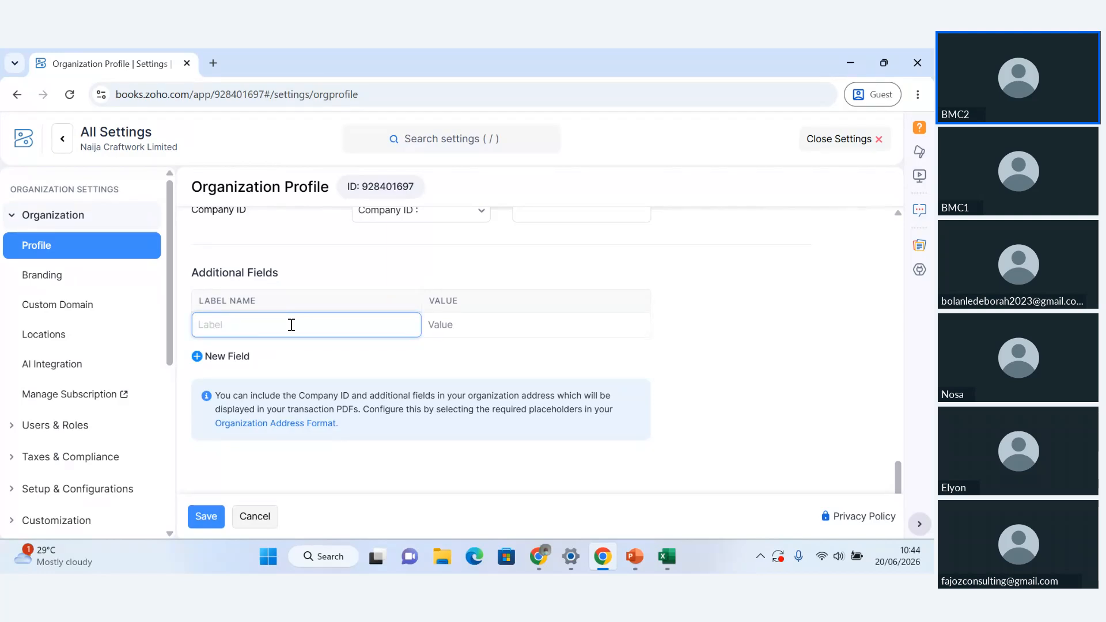
type("P")
type("ayer ID")
key("Tab")
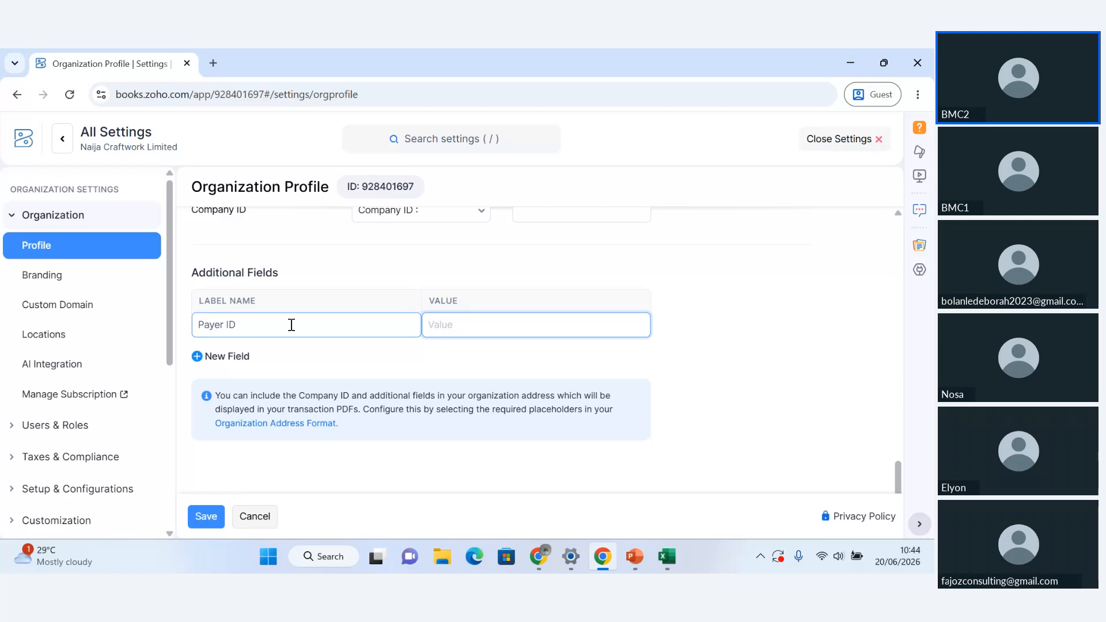
left_click(254, 324)
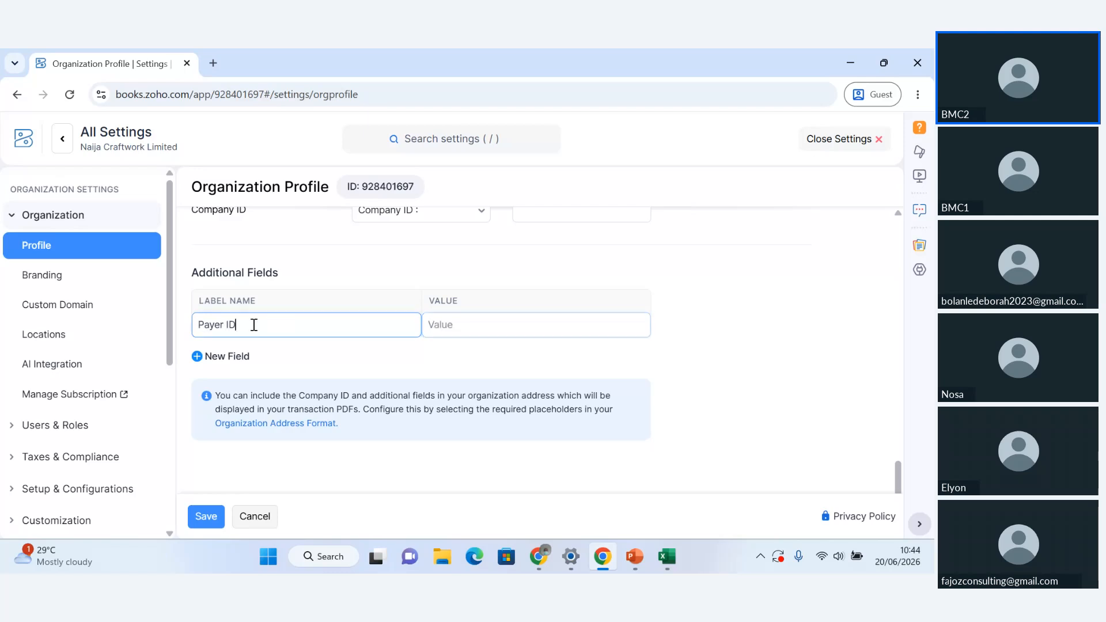
left_click_drag(254, 324, 193, 327)
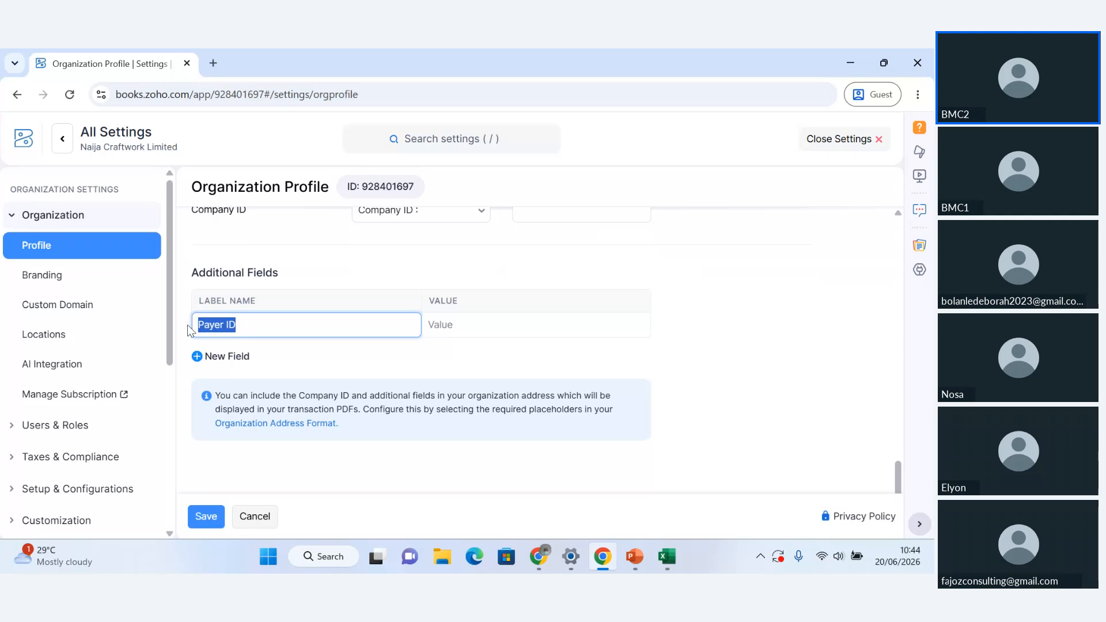
Enter the company's payer ID number as the value of the Payer ID field
left_click(471, 318)
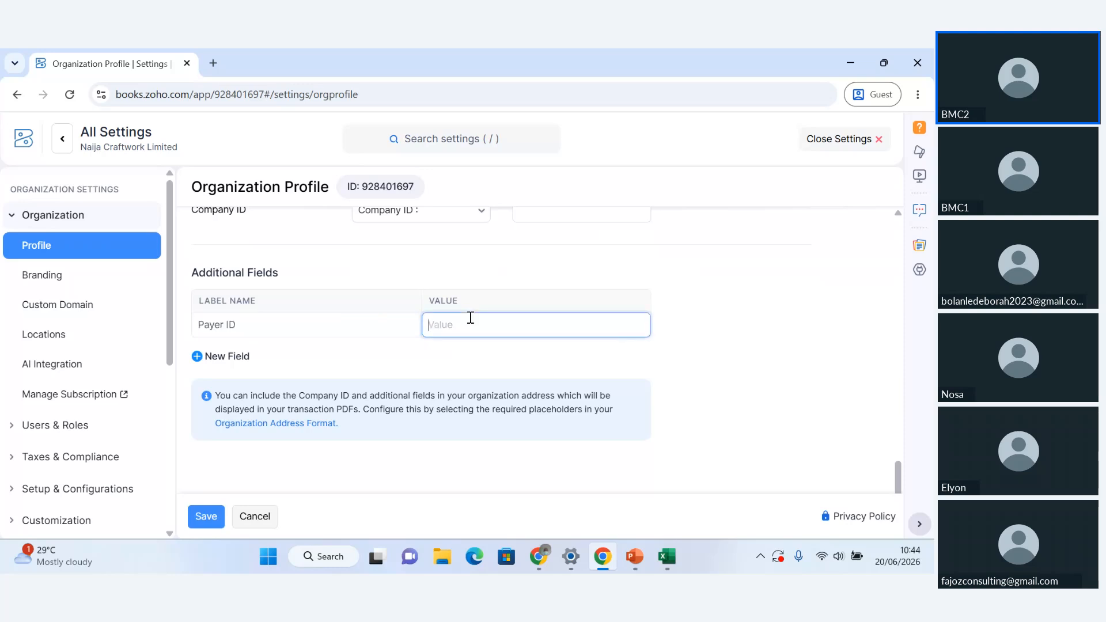
type("1")
key("BackSpace")
type("1")
key("BackSpace")
type("C")
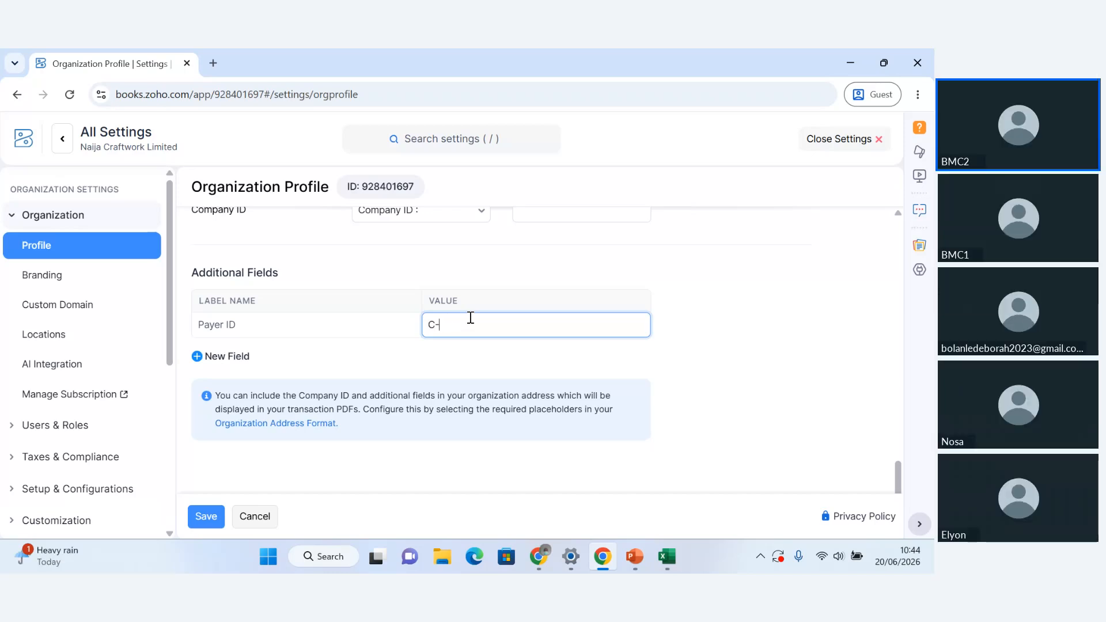
type("-123456")
Add a second additional field labelled ECL and enter the company's ECL number as its value
left_click(221, 361)
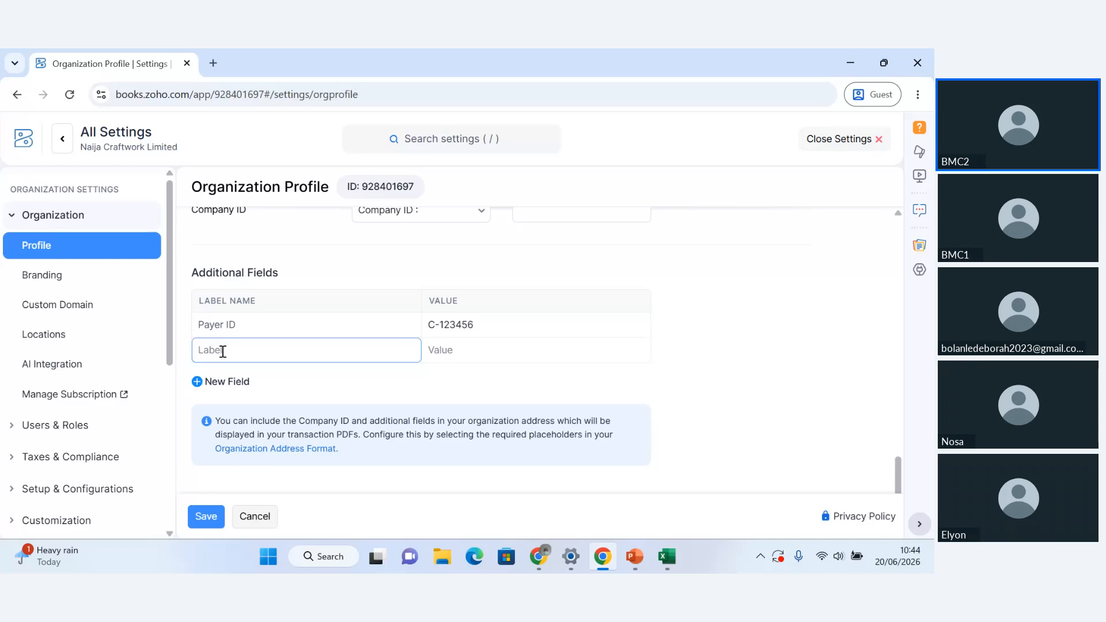
type("e")
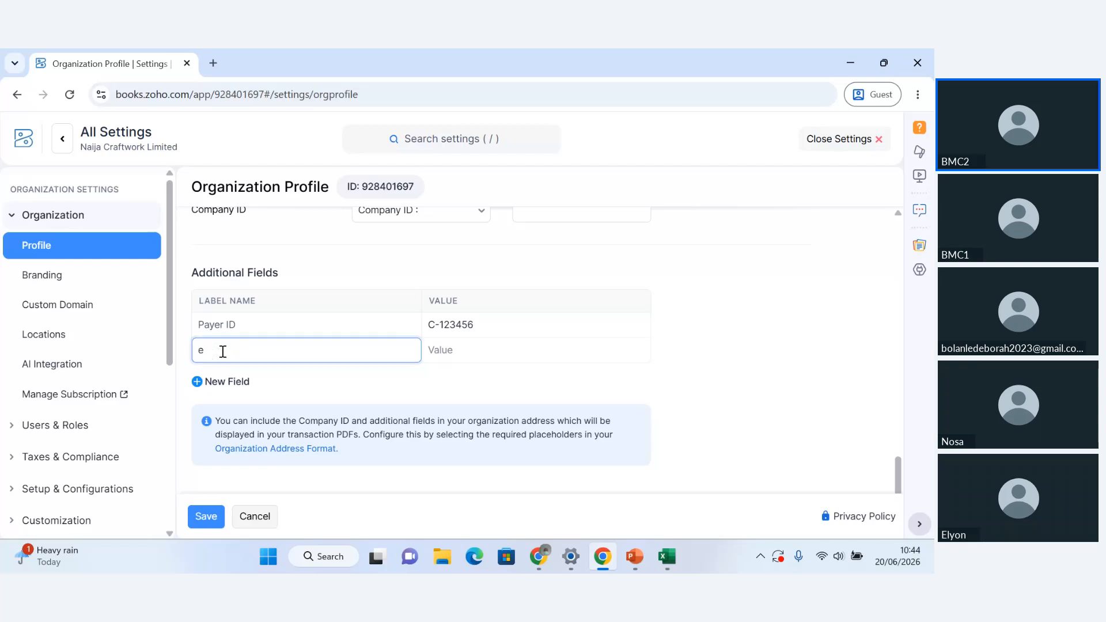
key("BackSpace")
key("BackSpace")
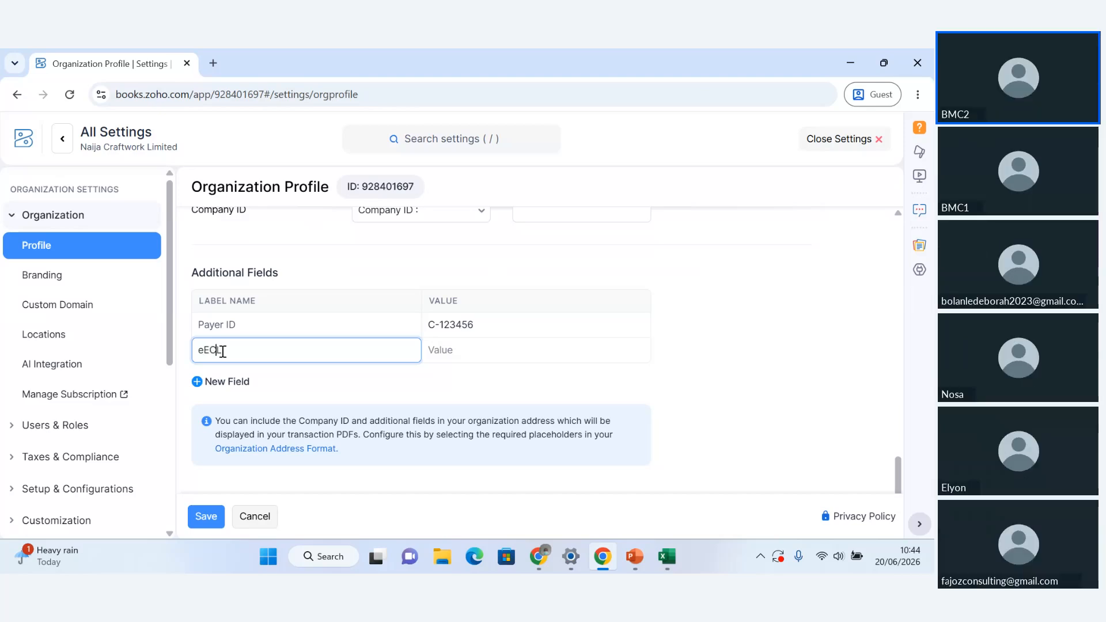
key("Left")
key("Left")
key("BackSpace")
key("Tab")
type("234")
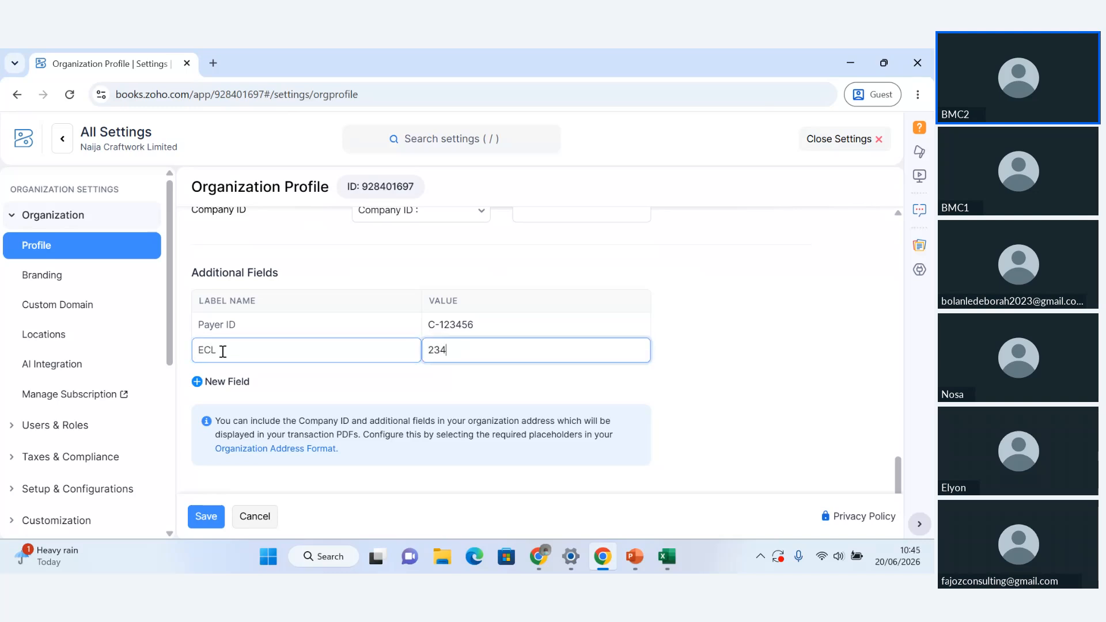
type("-009")
Save the organization profile, agree to update the address in all previous transactions, and dismiss the webinar notice
left_click(207, 521)
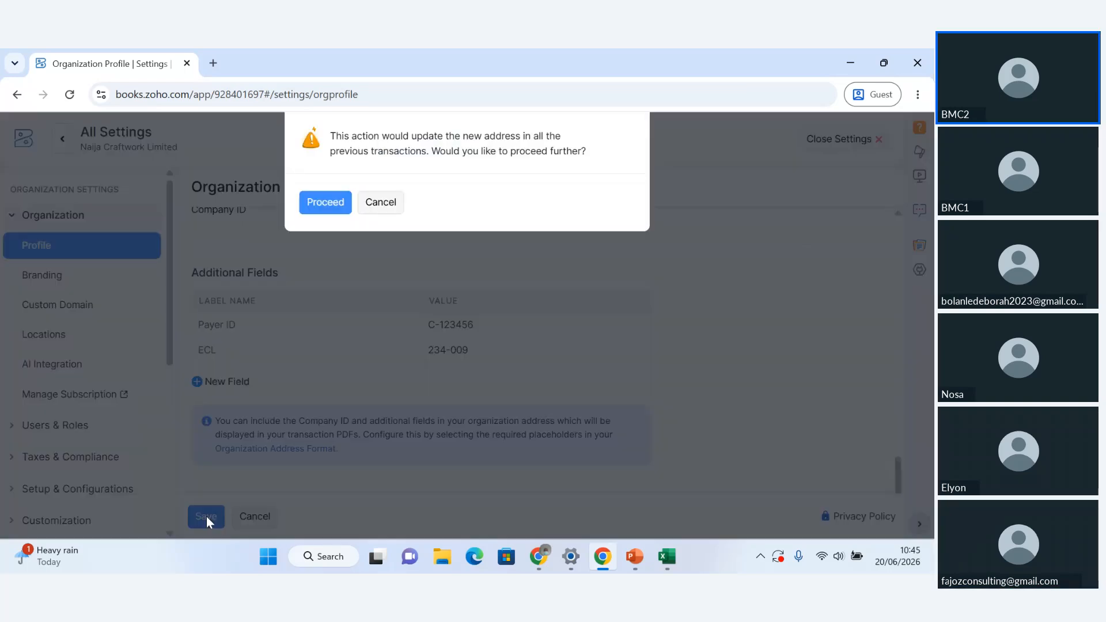
left_click(326, 202)
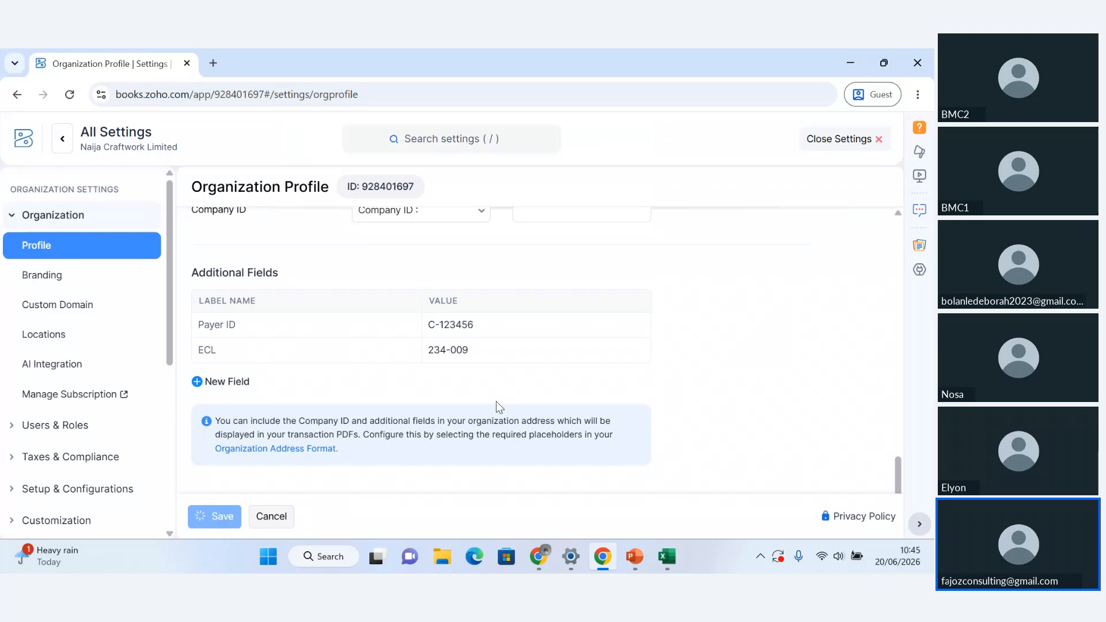
left_click(442, 350)
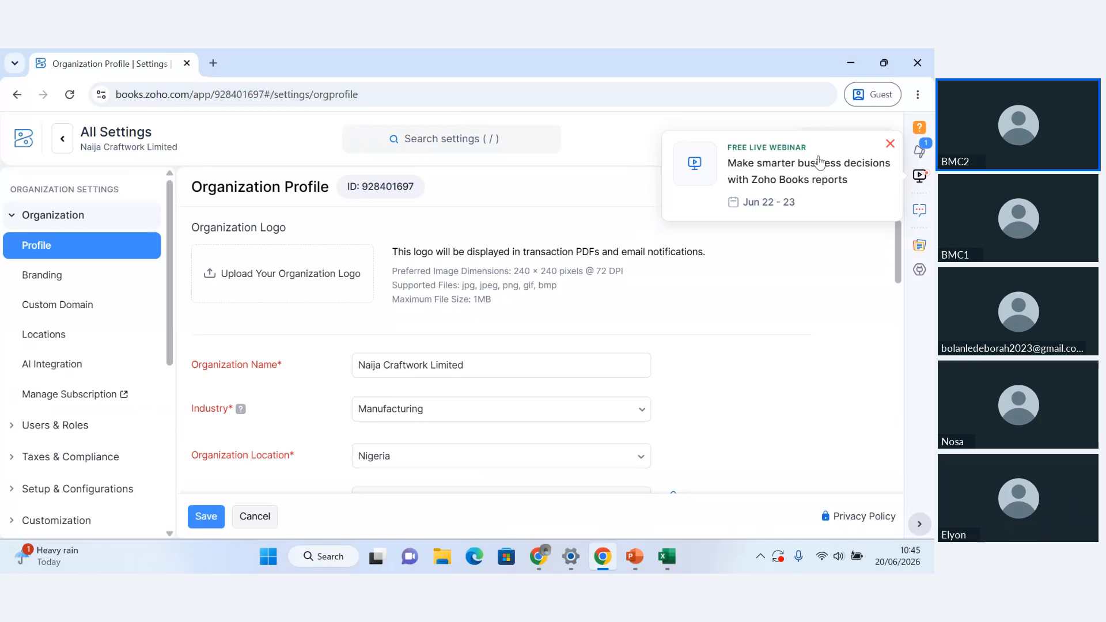
left_click(889, 144)
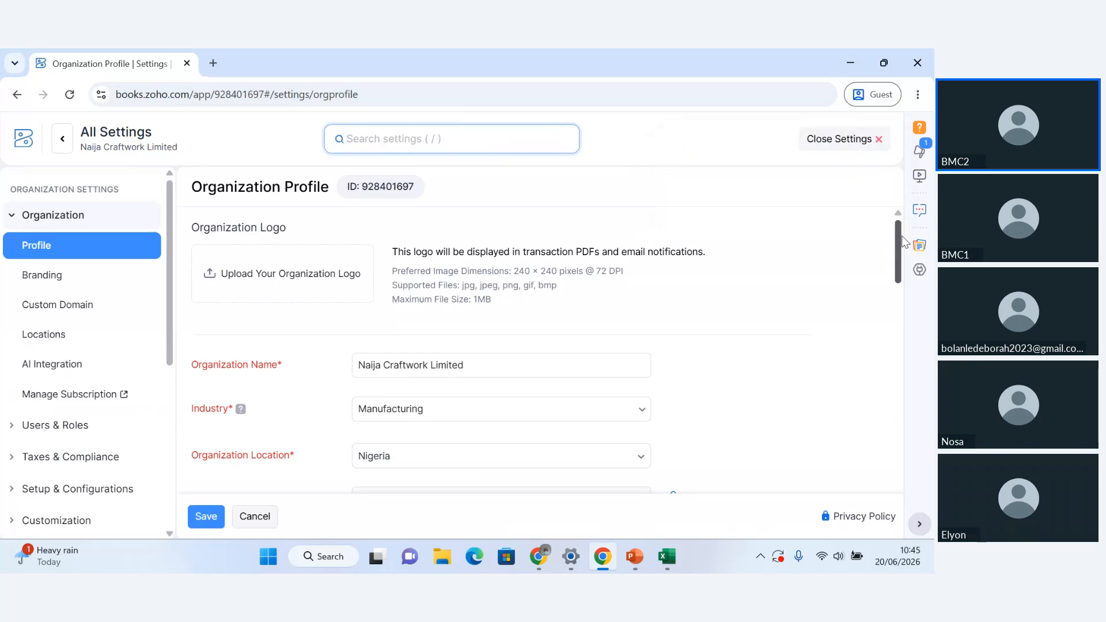
Open the Organization Address Format settings from the note below the organization profile's additional fields
scroll(899, 262, "down", 2)
left_click_drag(899, 262, 911, 496)
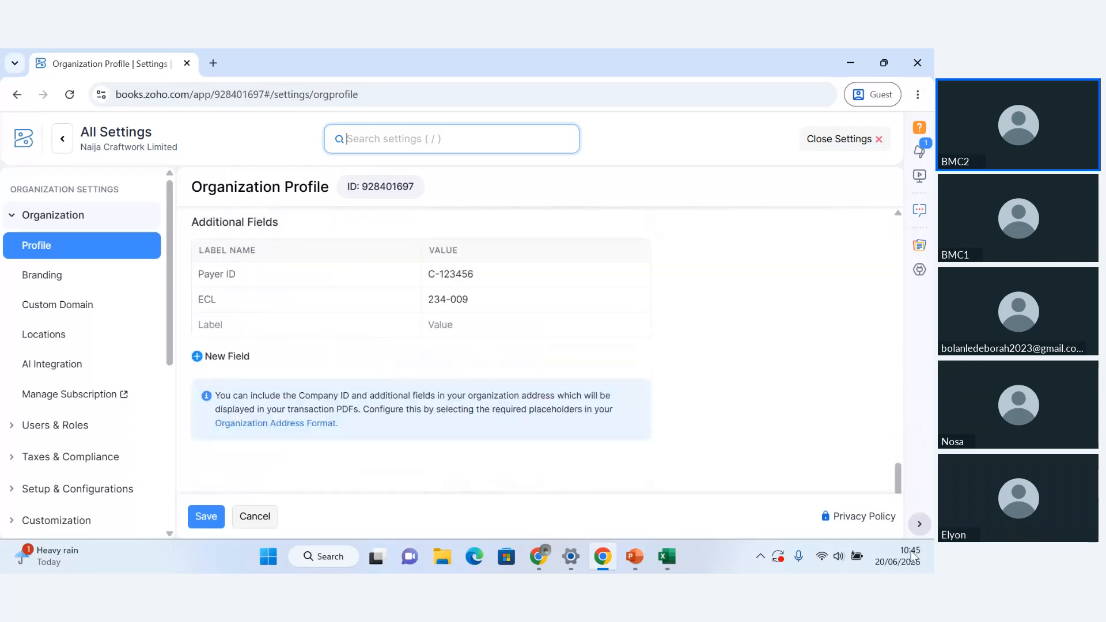
left_click(287, 432)
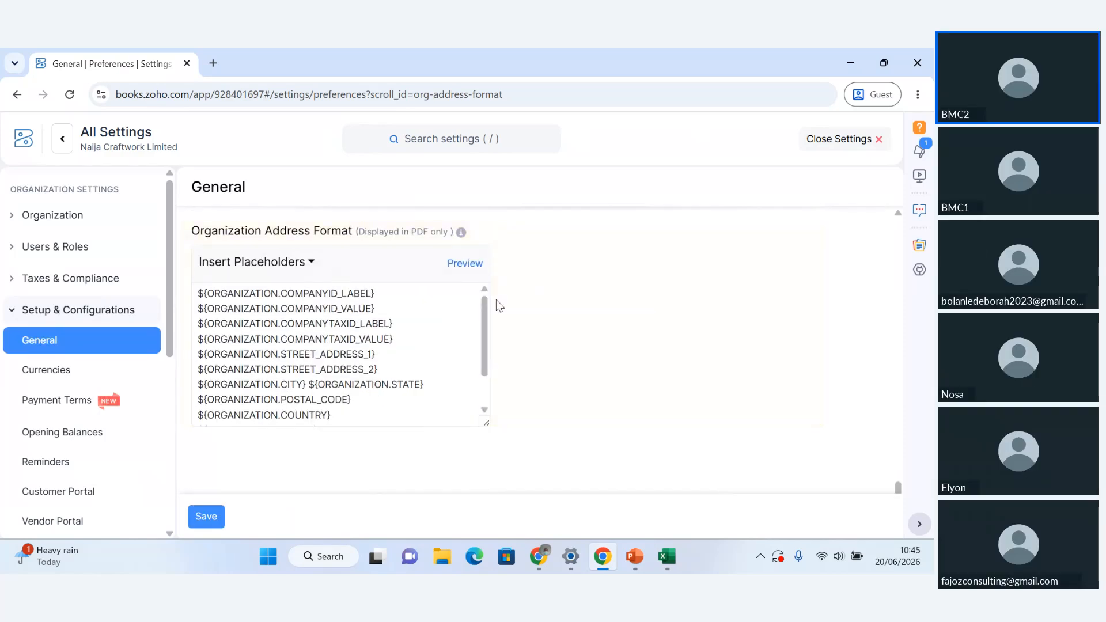
mouse_move(487, 316)
left_mouse_down()
mouse_move(486, 366)
mouse_move(487, 306)
left_mouse_up()
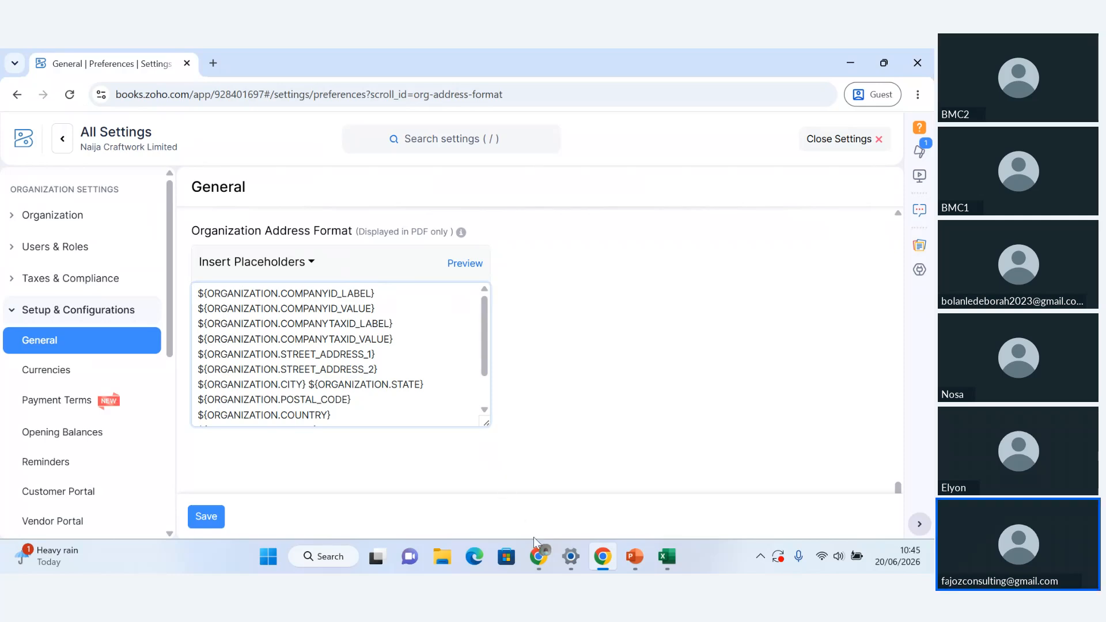
mouse_move(534, 550)
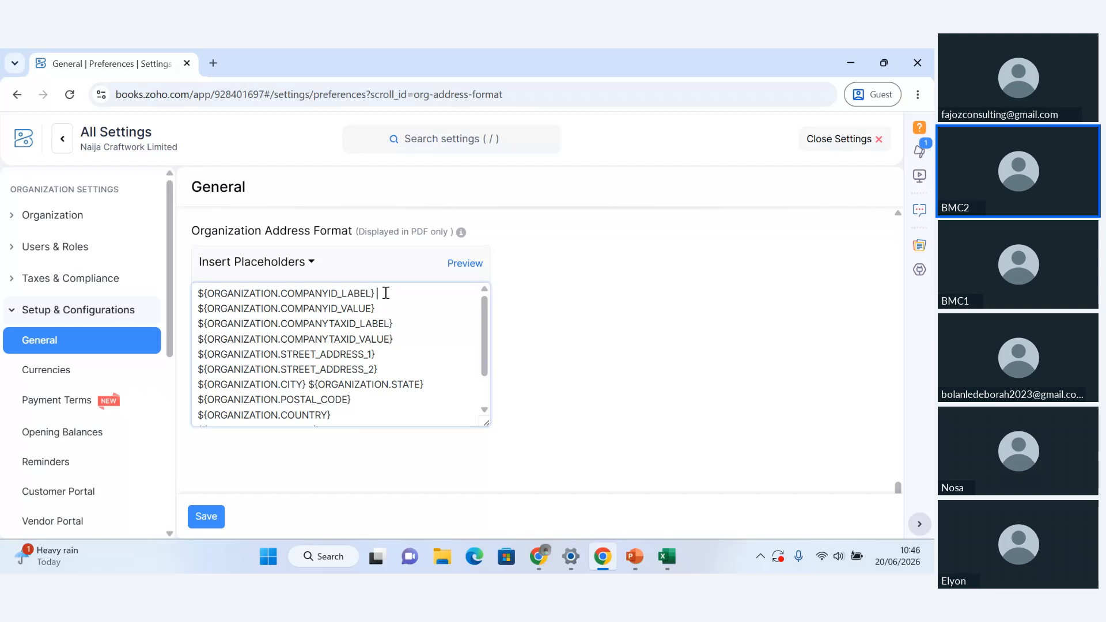
left_click(314, 269)
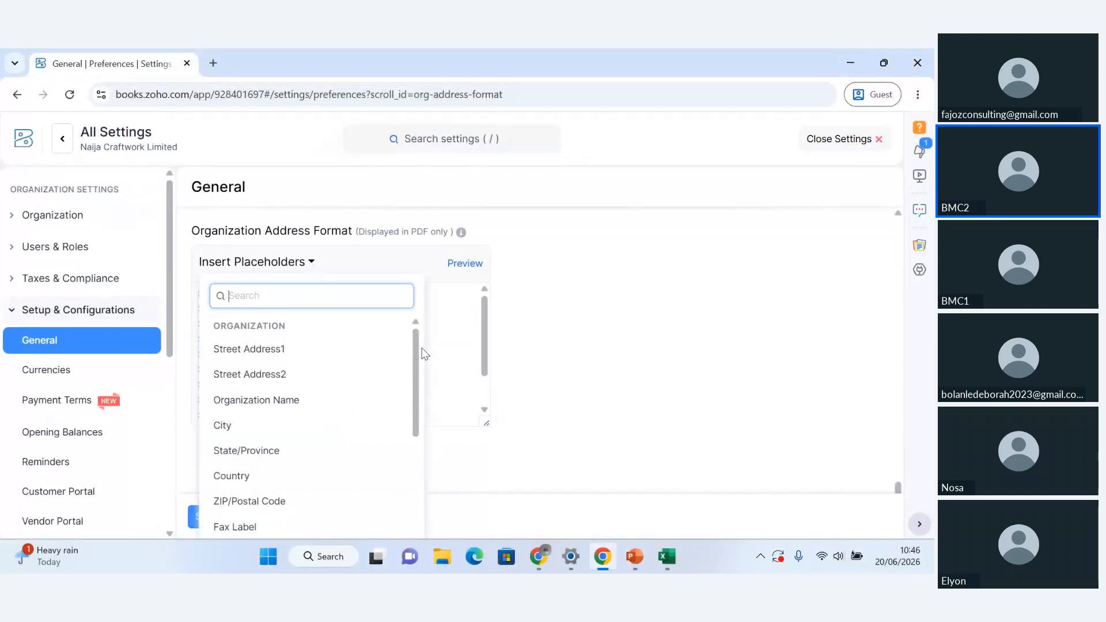
left_click_drag(415, 345, 427, 274)
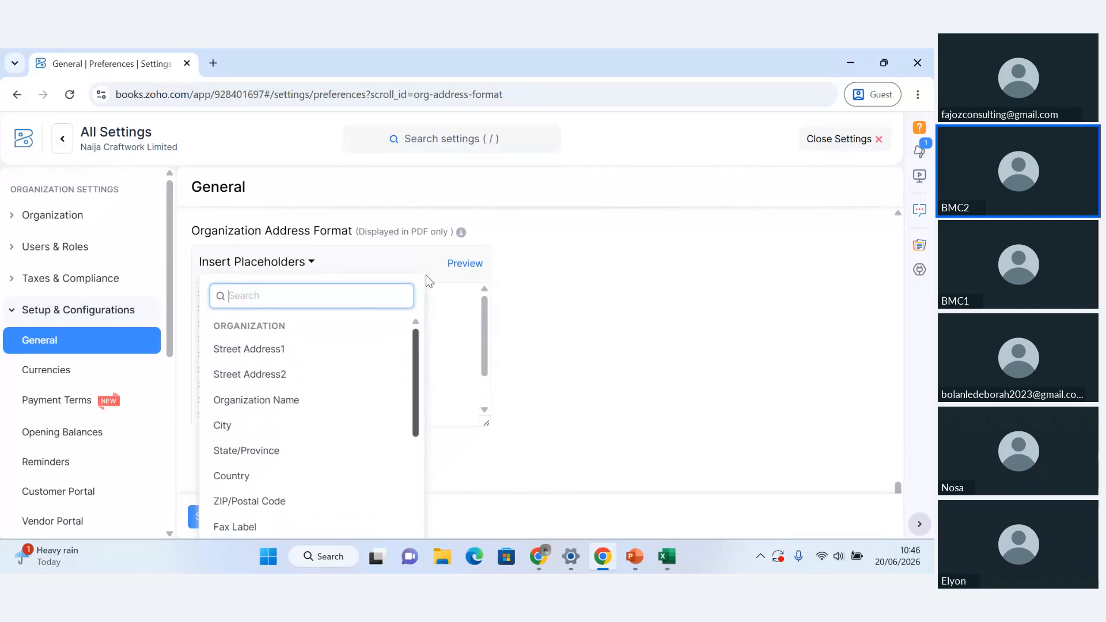
left_click(451, 330)
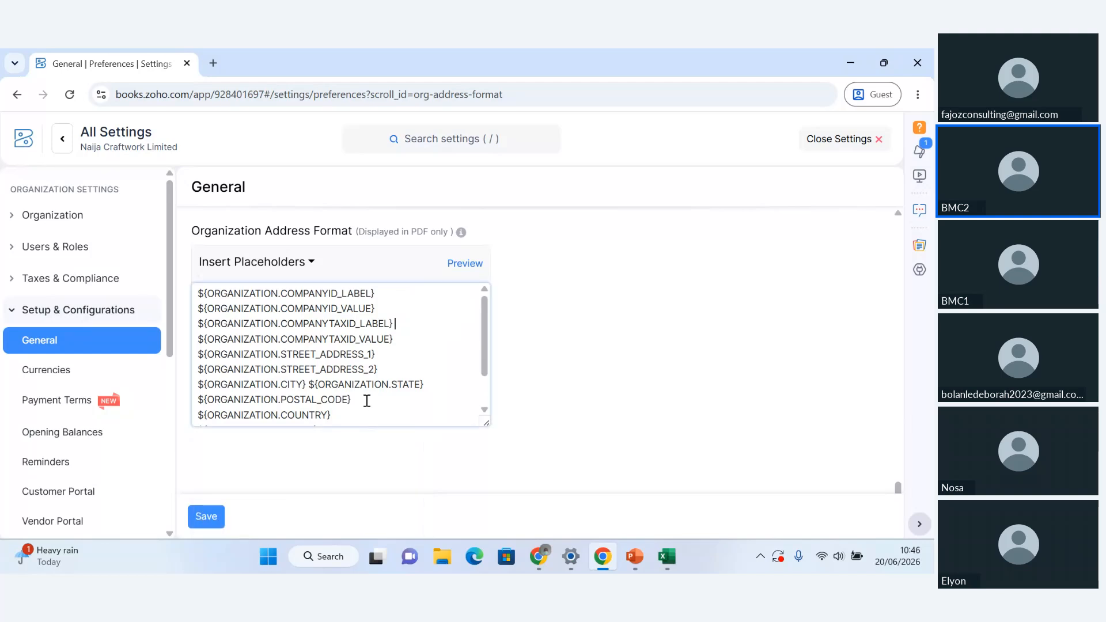
Add the Payer ID label placeholder on a new line below the website in the organization address format and preview the address
left_click(343, 419)
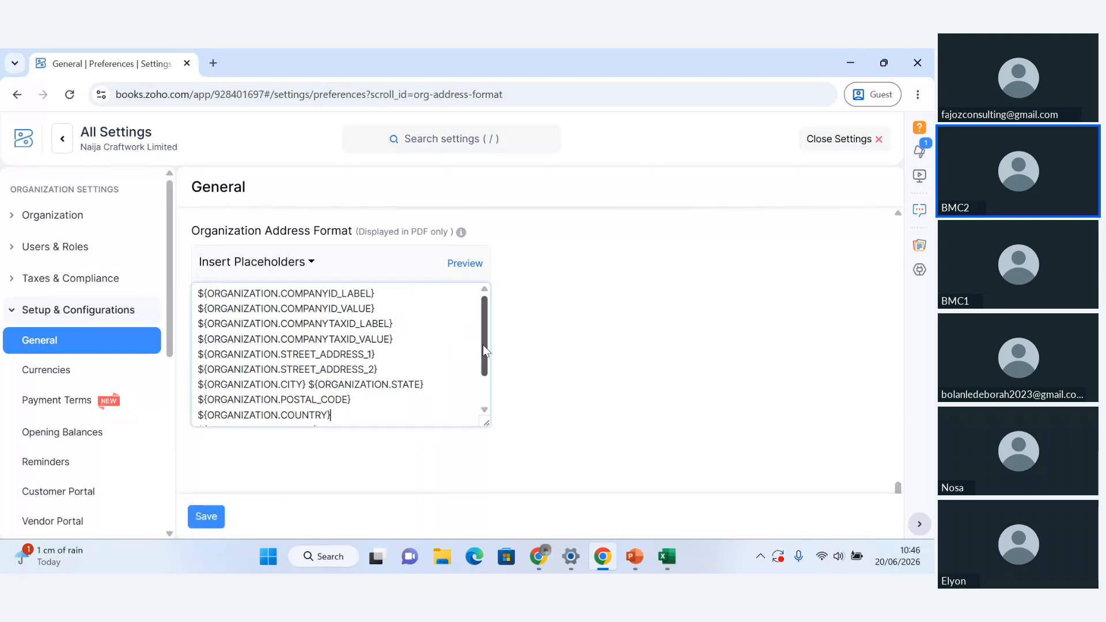
left_click_drag(483, 345, 482, 399)
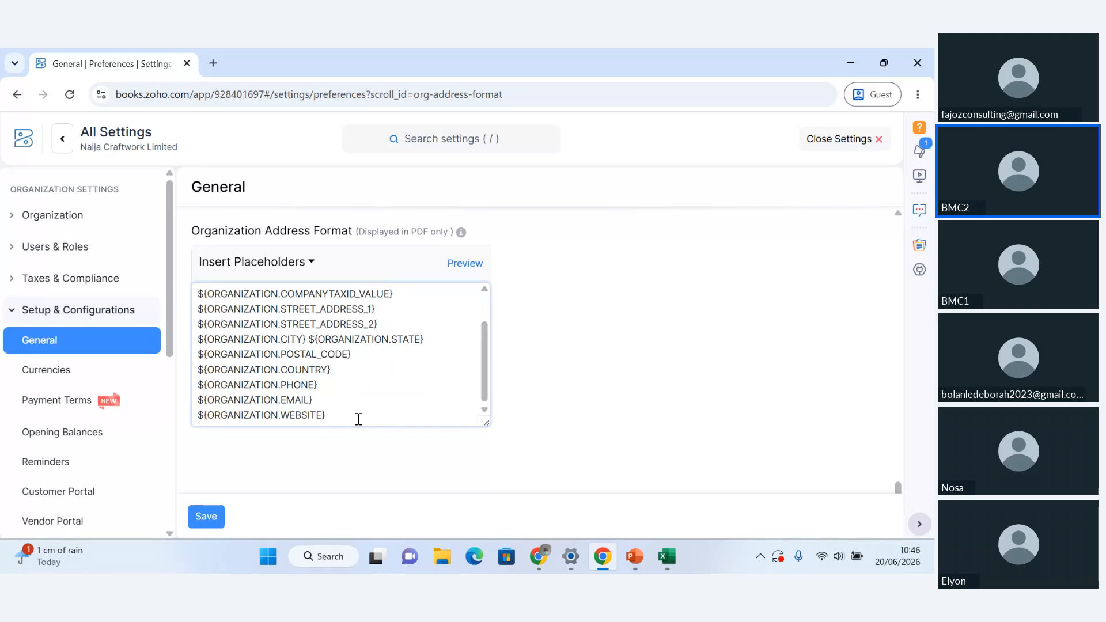
key("Return")
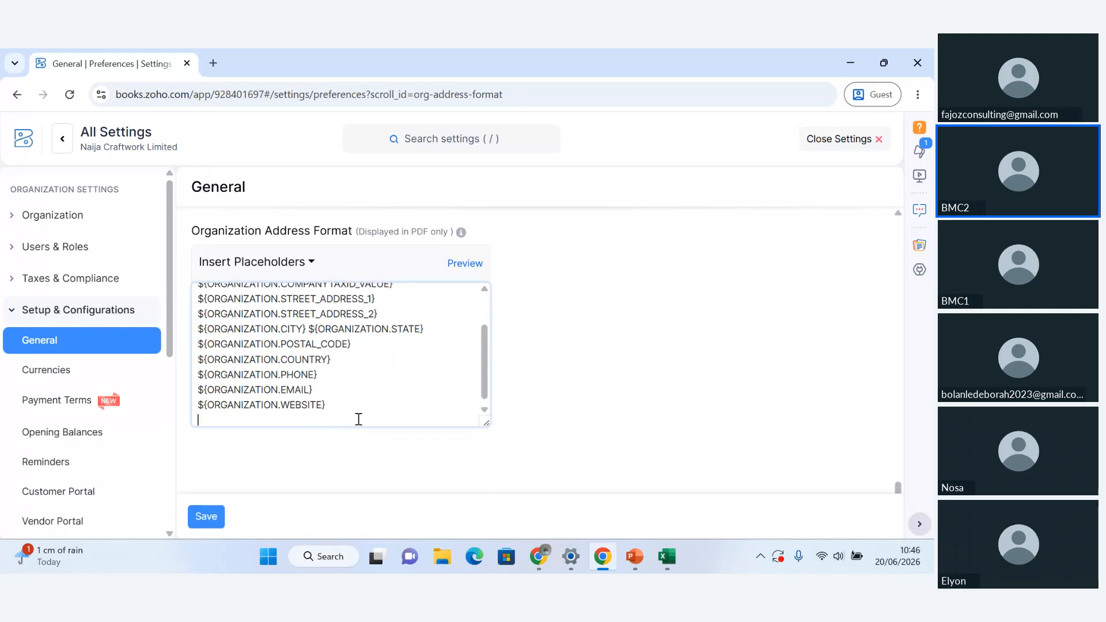
left_click(309, 263)
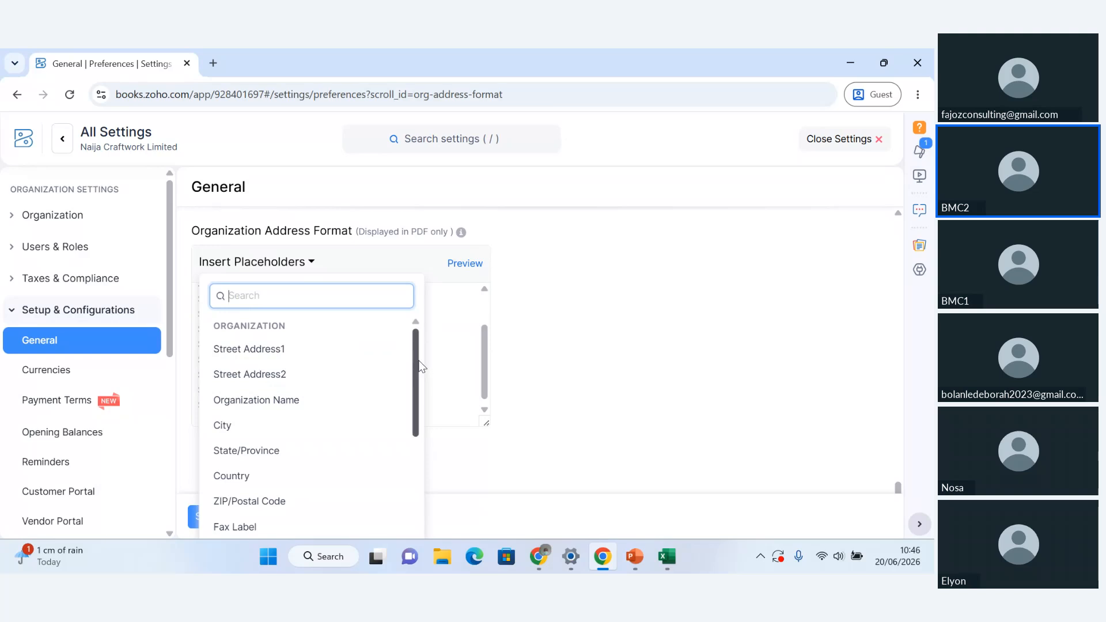
left_click_drag(420, 363, 413, 456)
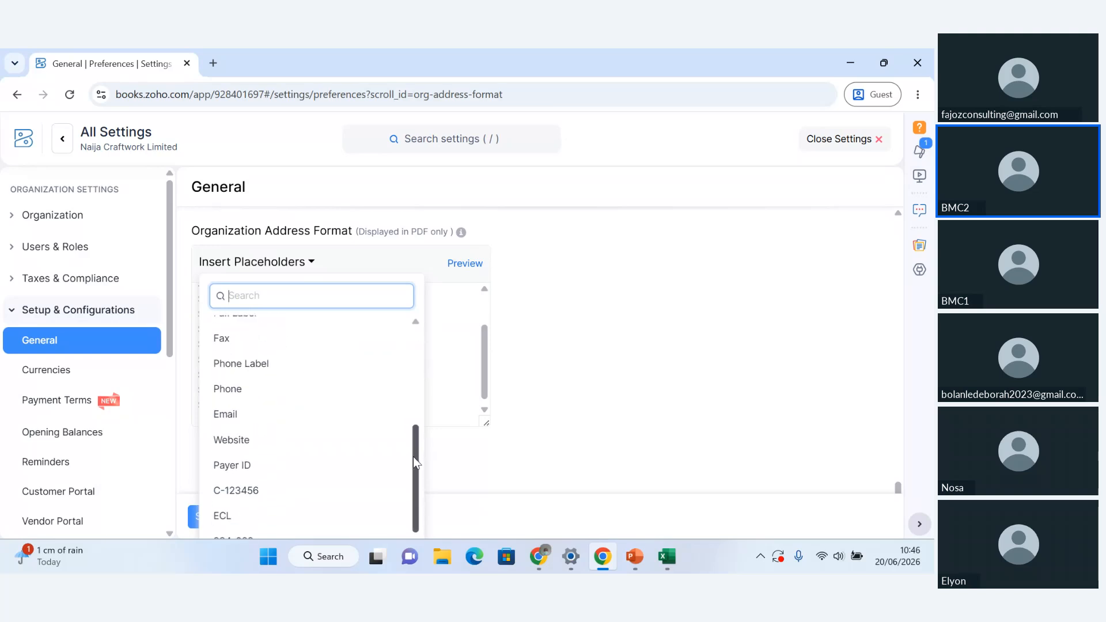
left_click(258, 468)
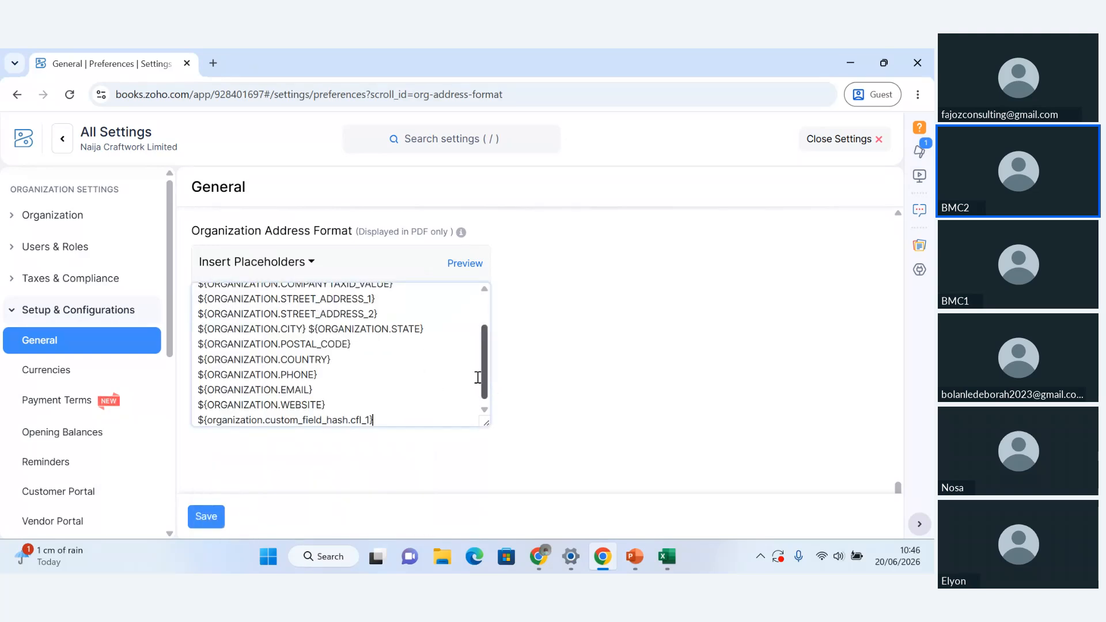
left_click(466, 265)
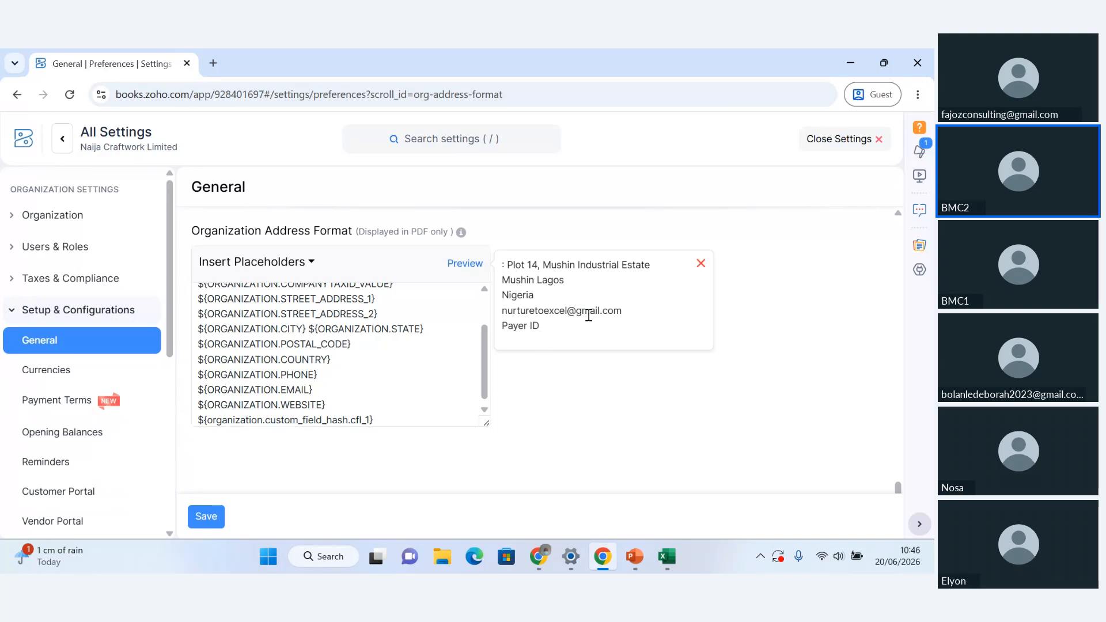
Insert the placeholder for the payer ID's value directly after its label in the address format and preview the address
left_click(389, 419)
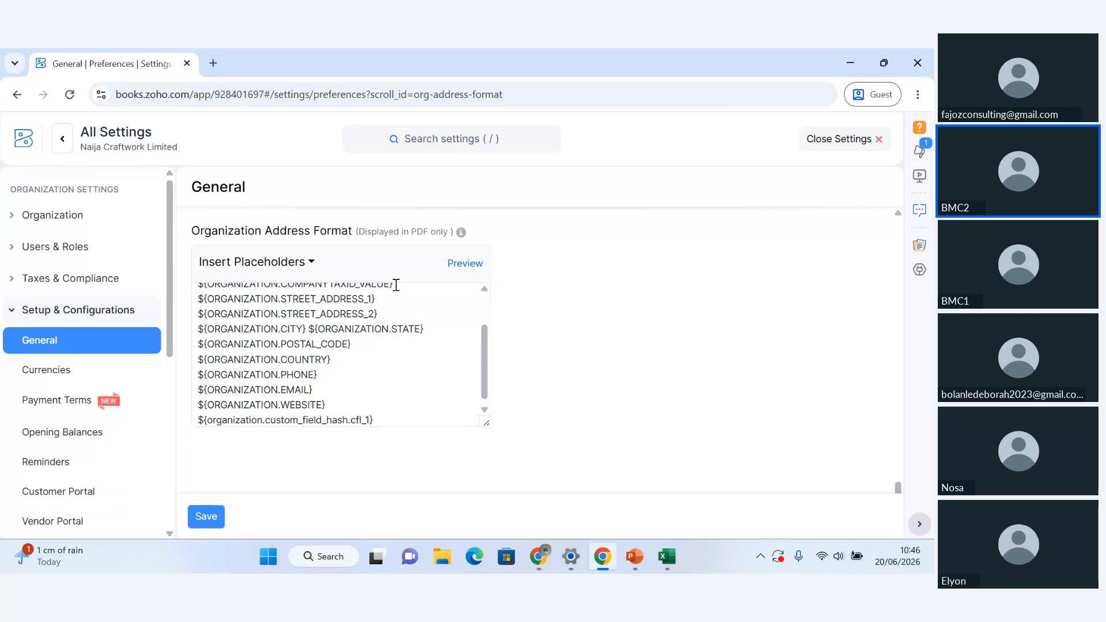
left_click(310, 262)
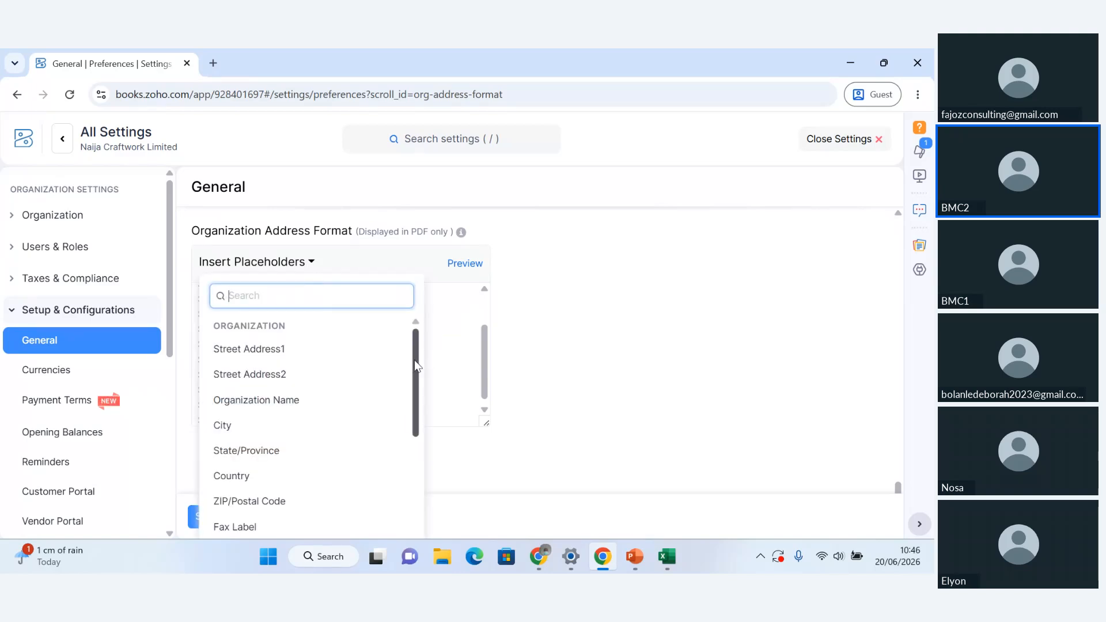
left_click_drag(414, 365, 423, 473)
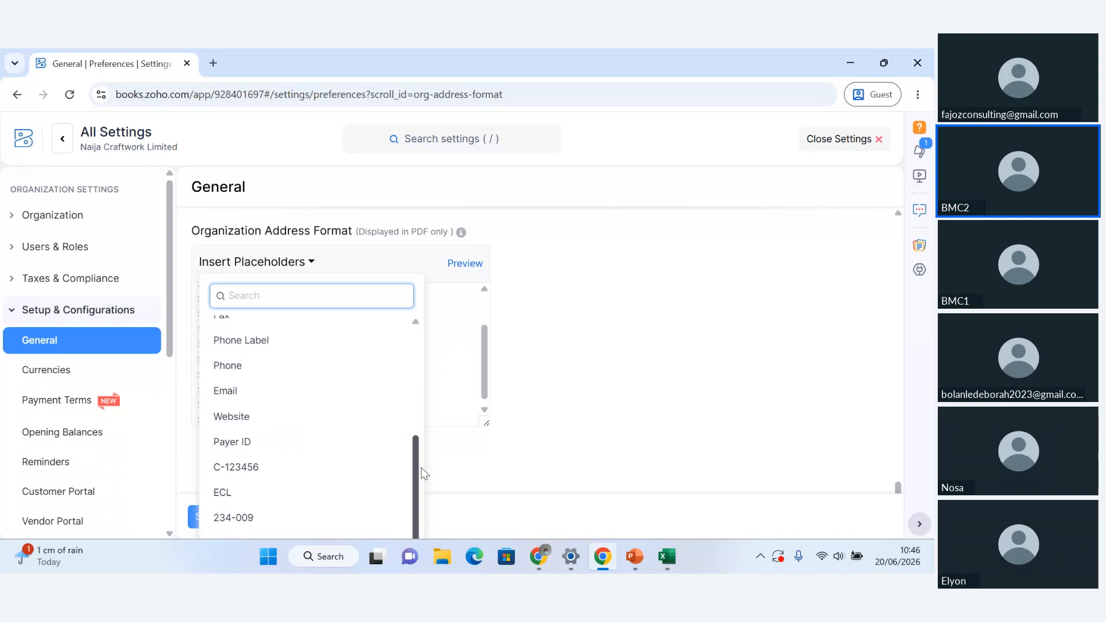
left_click(274, 468)
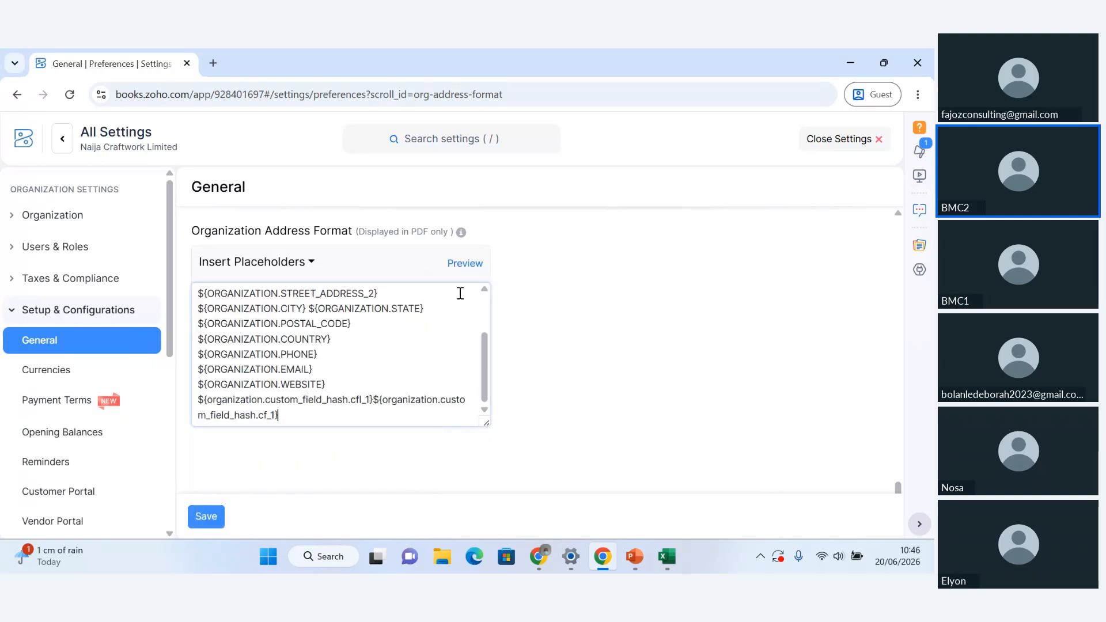
left_click(470, 265)
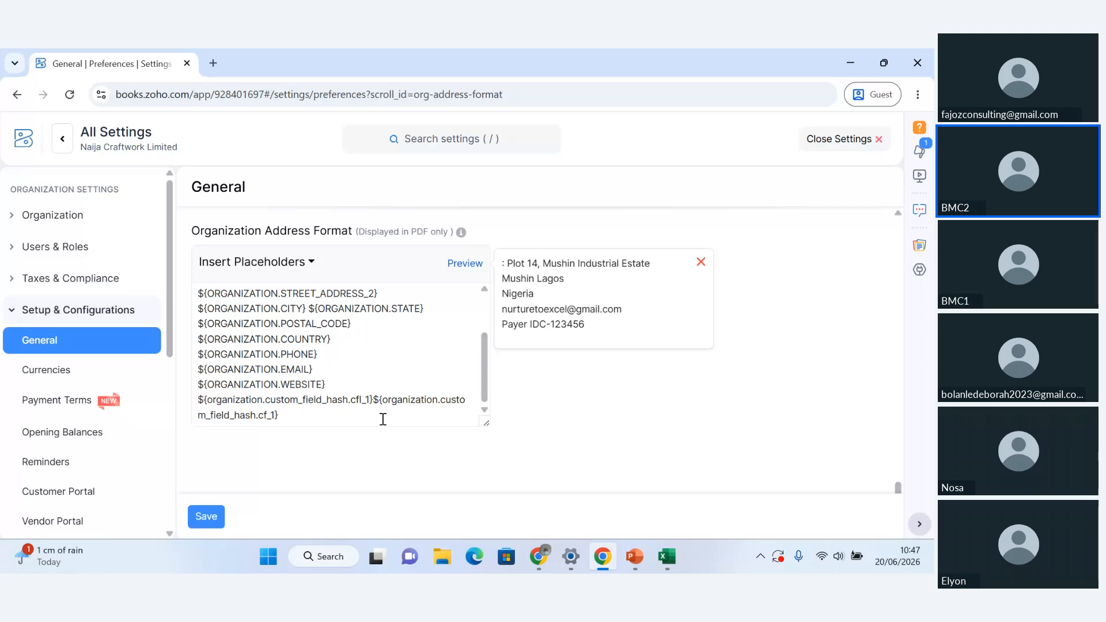
left_click(289, 415)
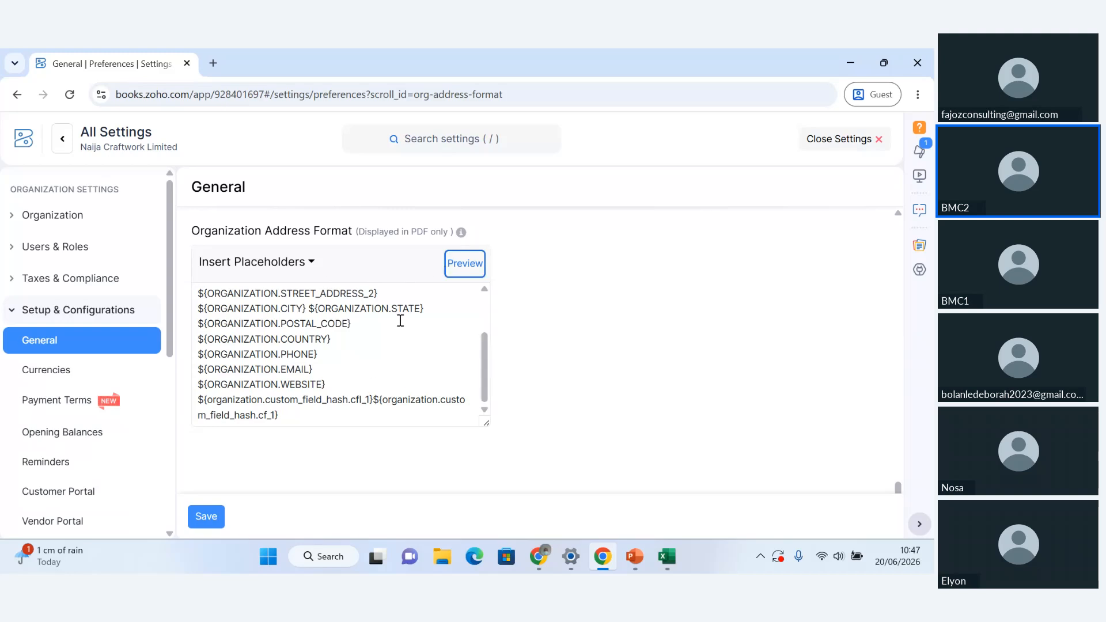
left_click(470, 267)
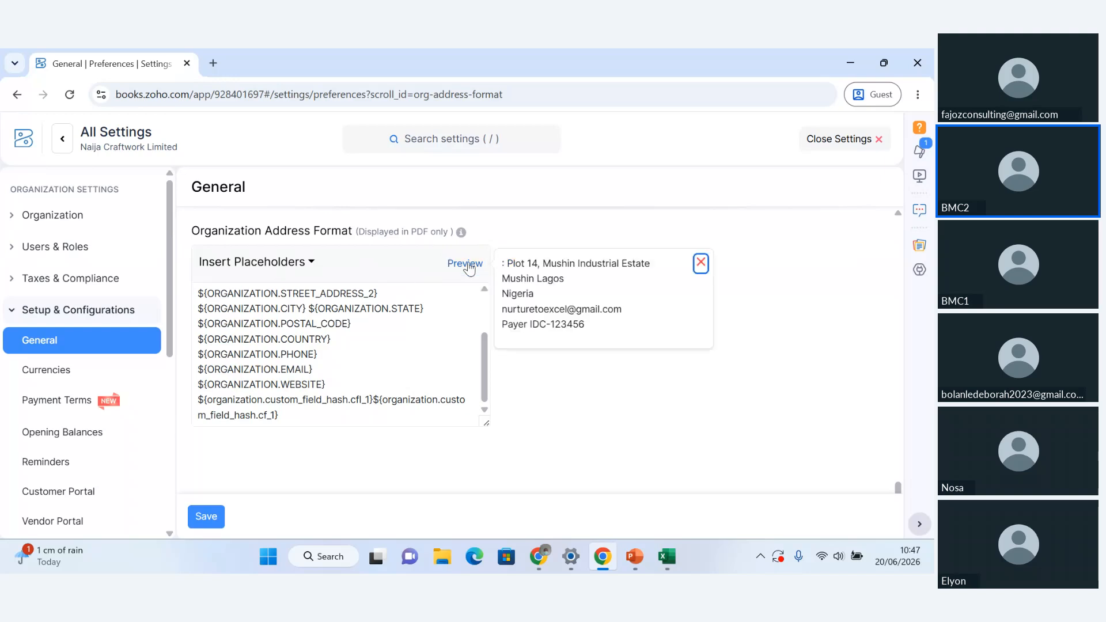
Separate the payer ID label and value placeholders with a hyphen and a space, and check the address preview
left_click(538, 324)
left_click(373, 401)
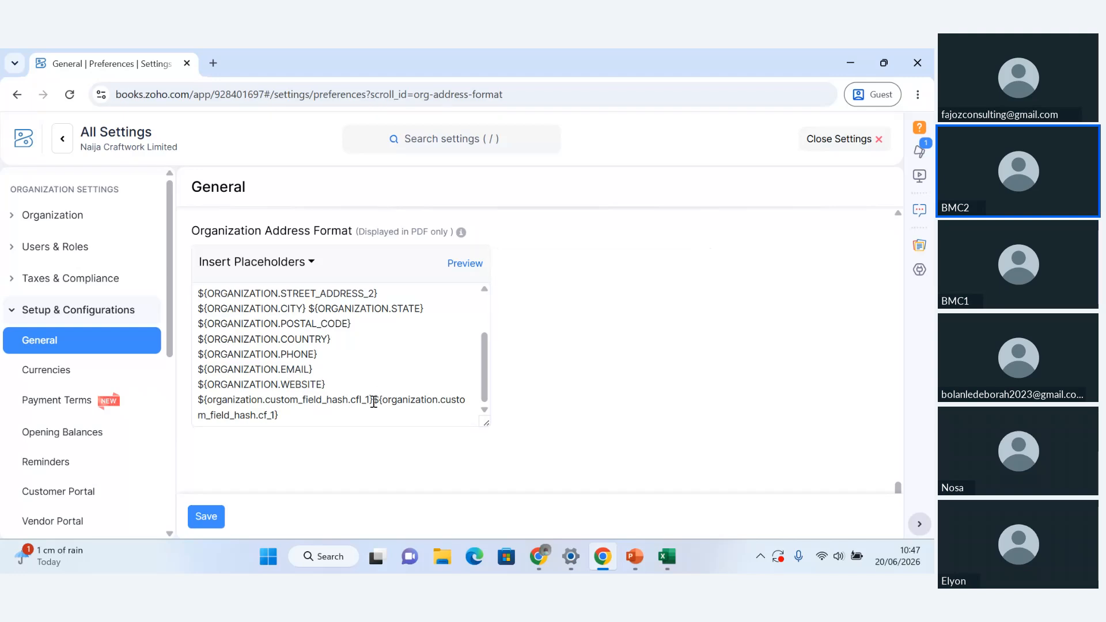
key("space")
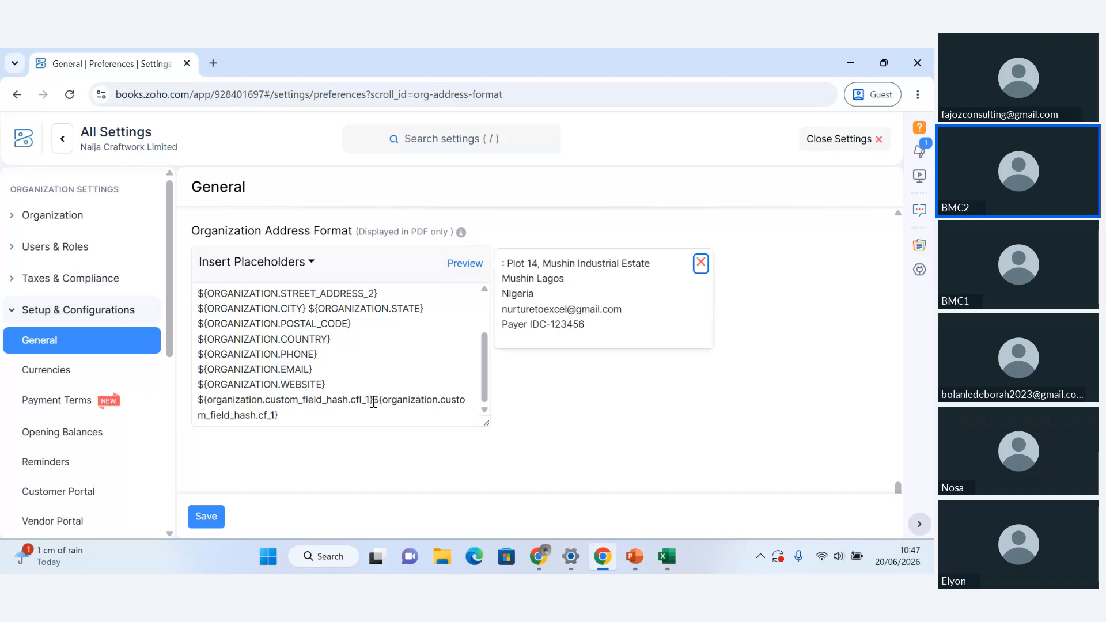
left_click(374, 401)
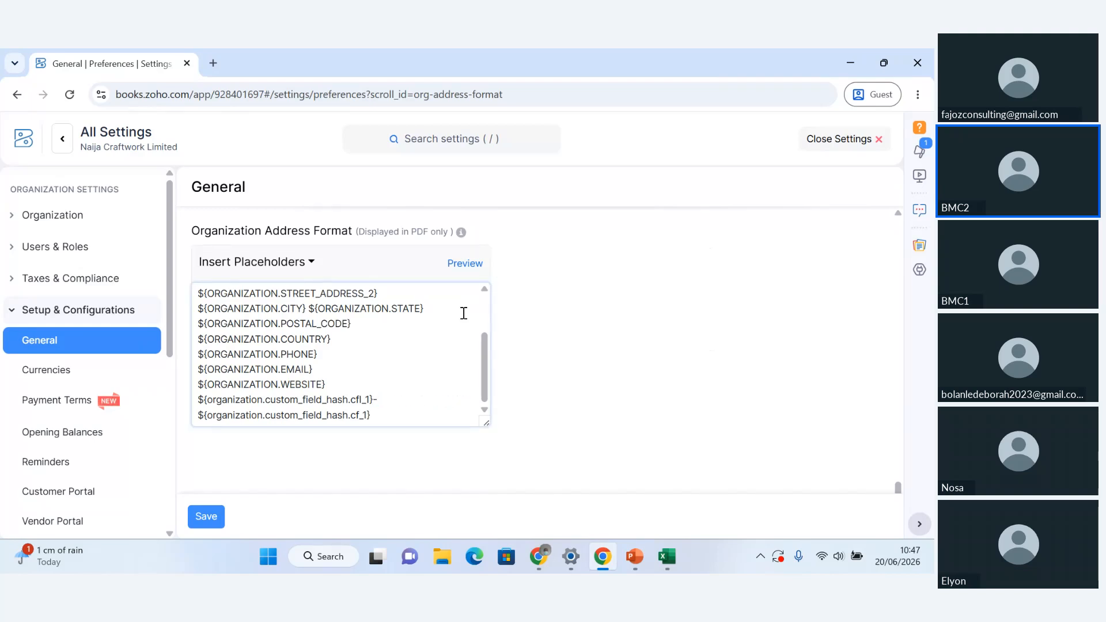
left_click(472, 263)
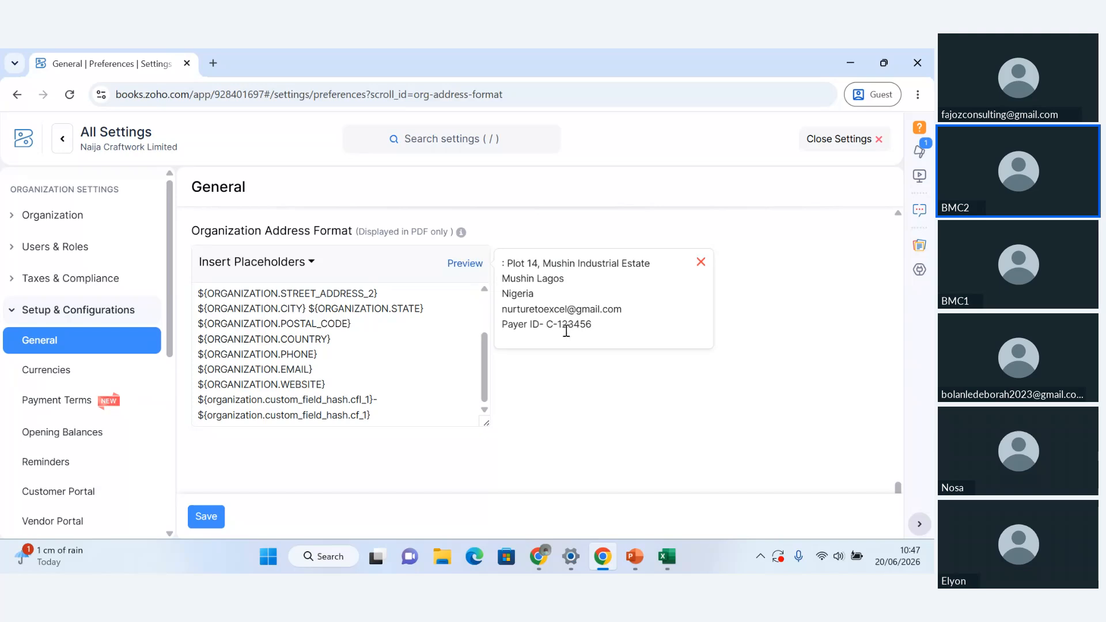
left_click(486, 372)
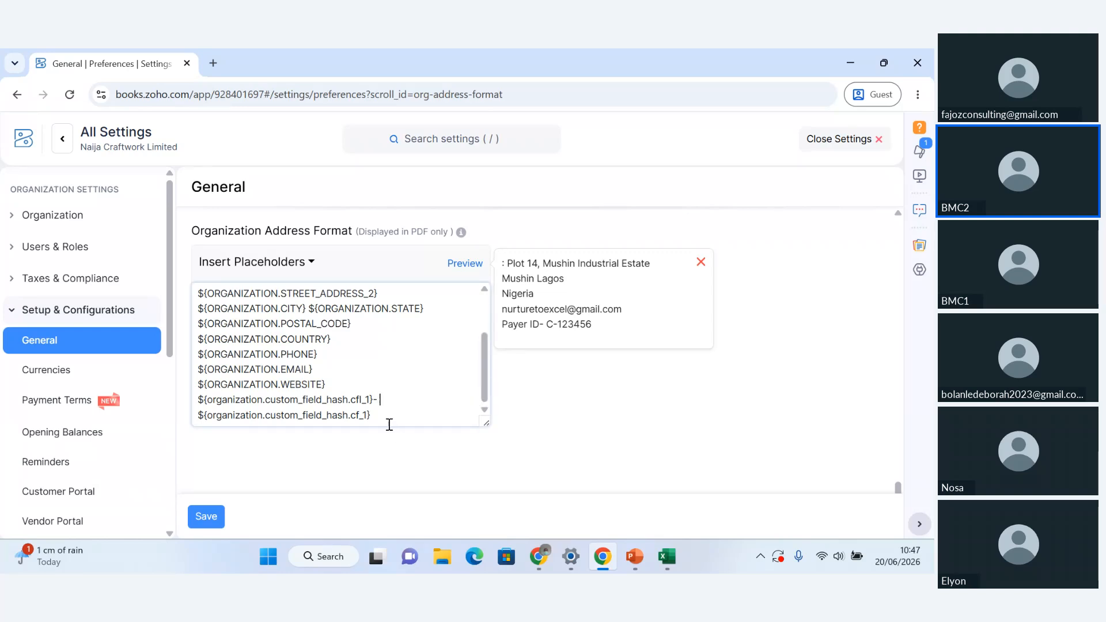
key("Escape")
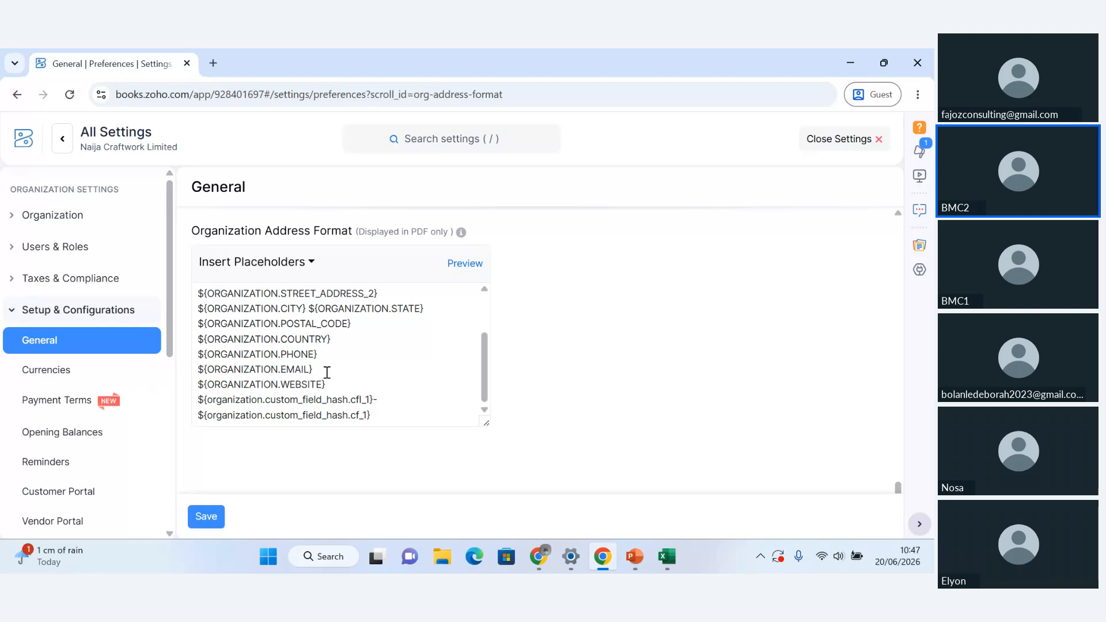
Delete the organization email placeholder from the address format and begin entering the company's email address in its place
left_click_drag(327, 373, 184, 381)
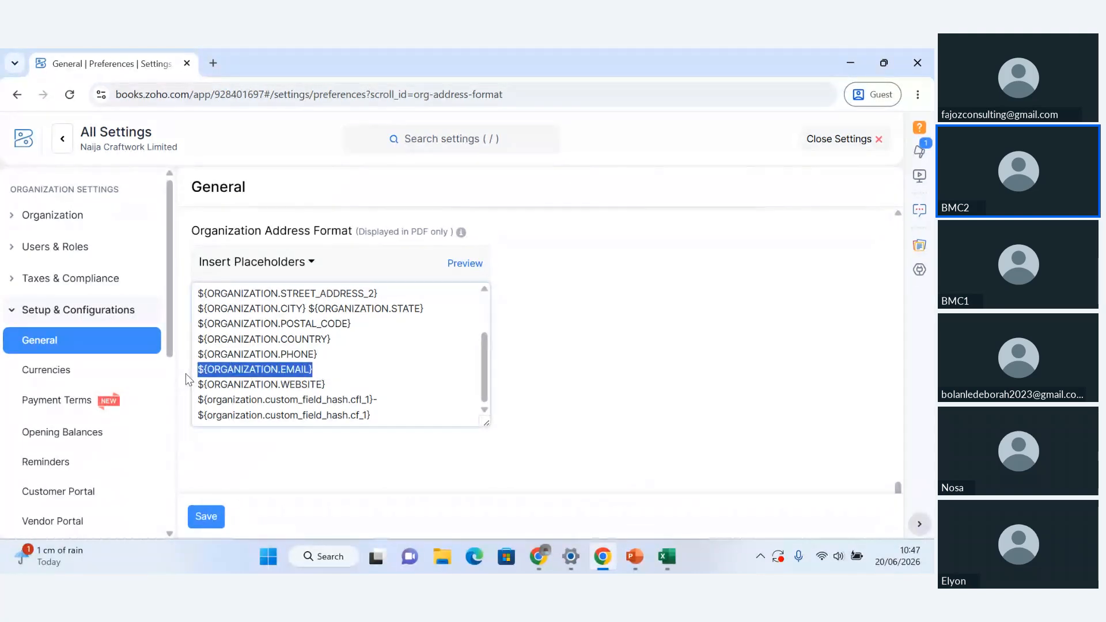
key("BackSpace")
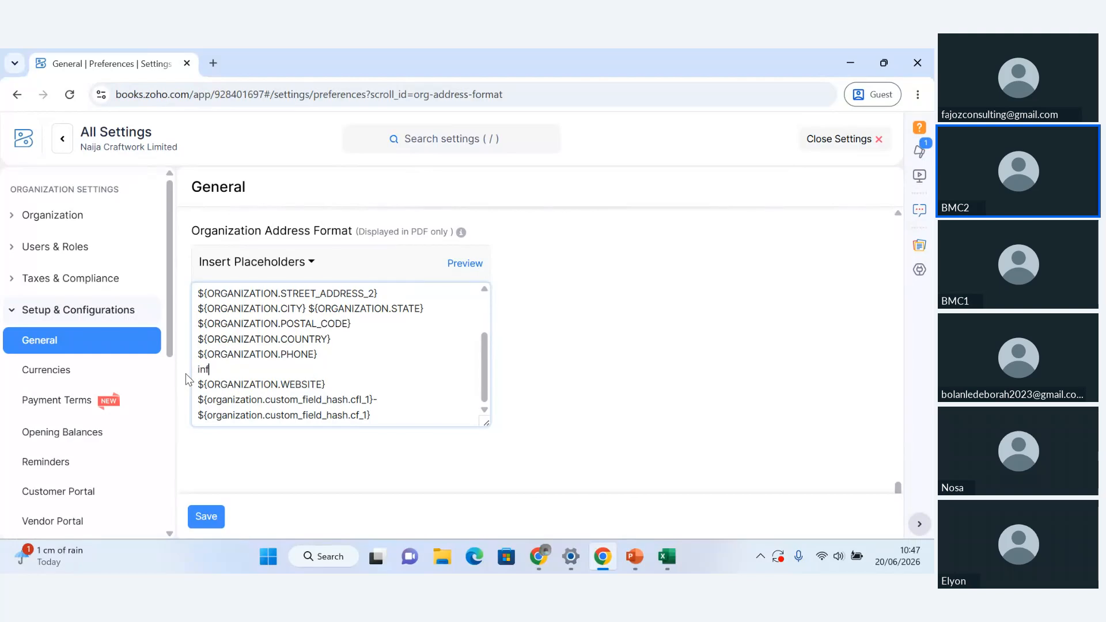
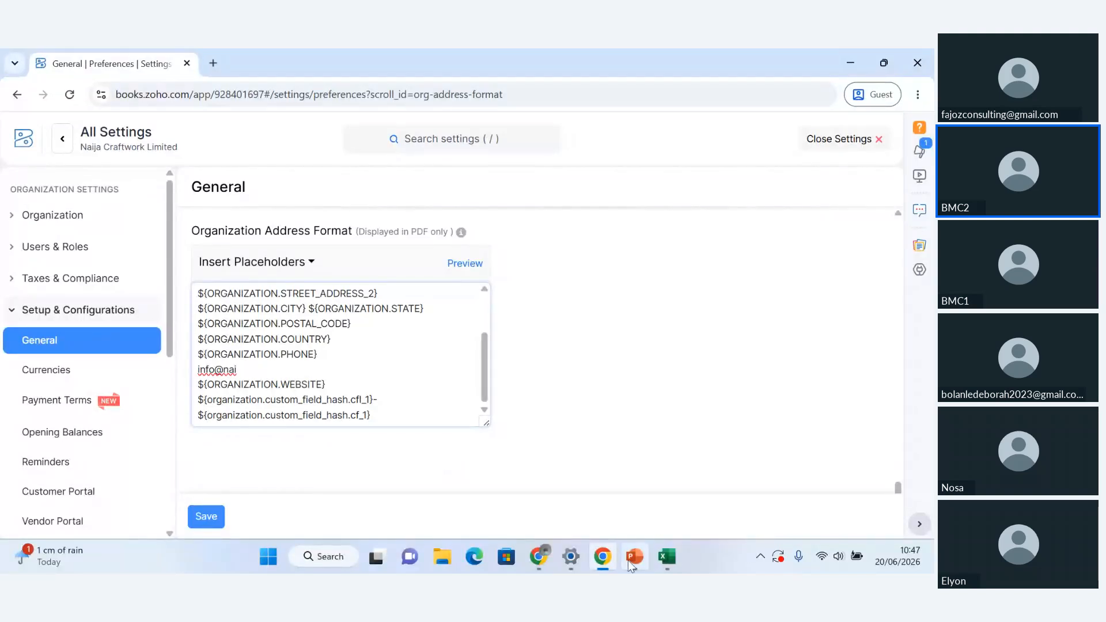
Copy the company's email address from the Organisation Profile slide in PowerPoint and paste it over the partial email in Zoho Books' address format
left_click(634, 557)
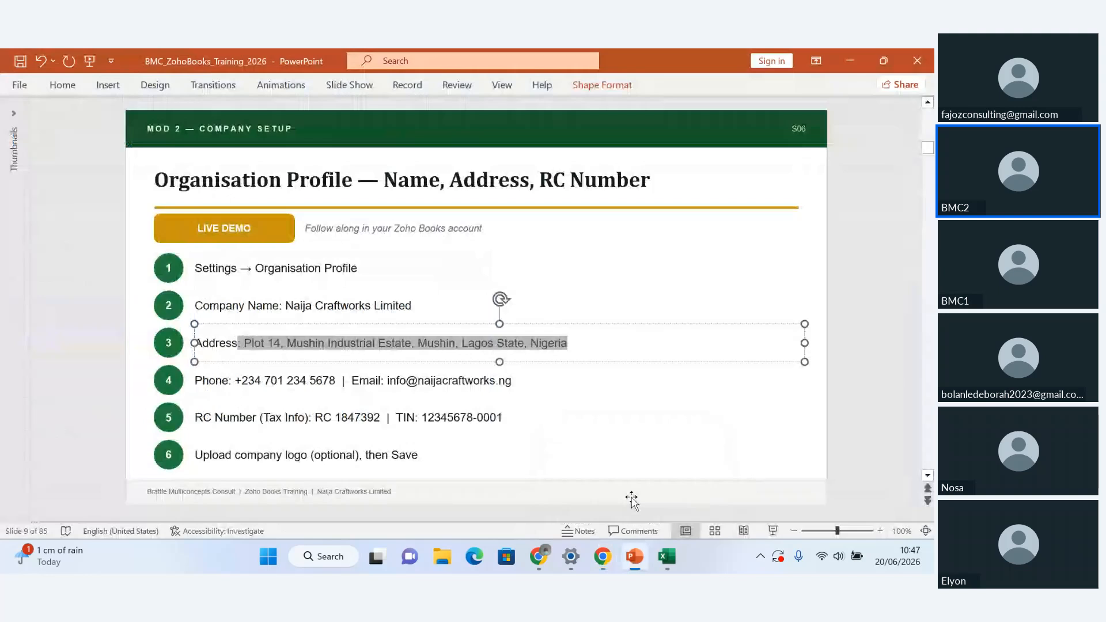
left_click(523, 387)
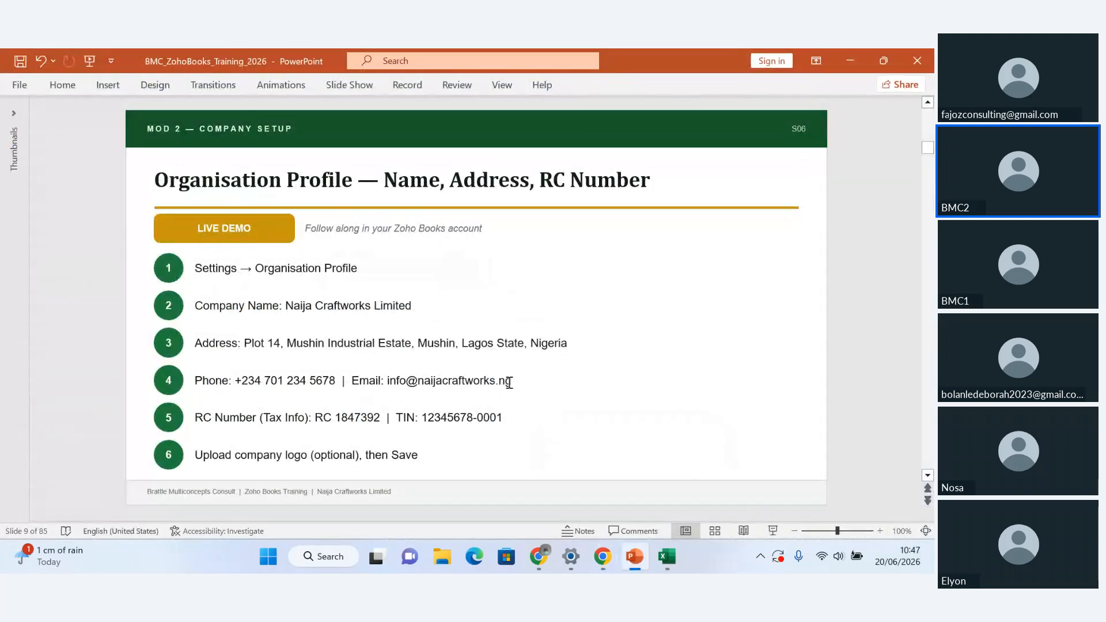
left_click_drag(509, 382, 391, 384)
key("ctrl+c")
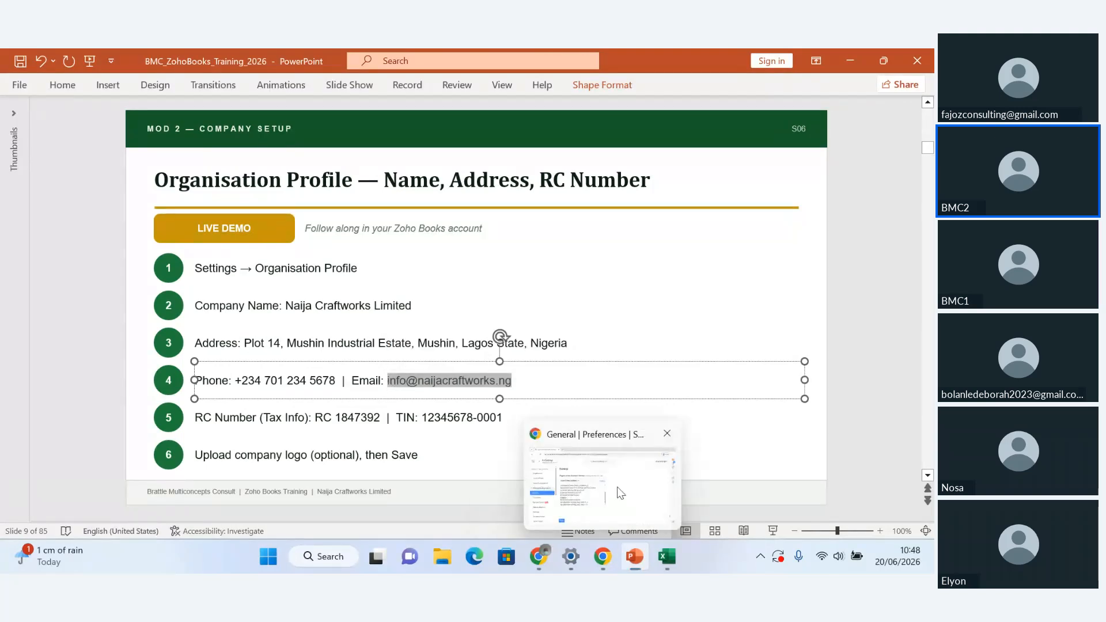
left_click(602, 557)
left_click_drag(238, 369, 198, 369)
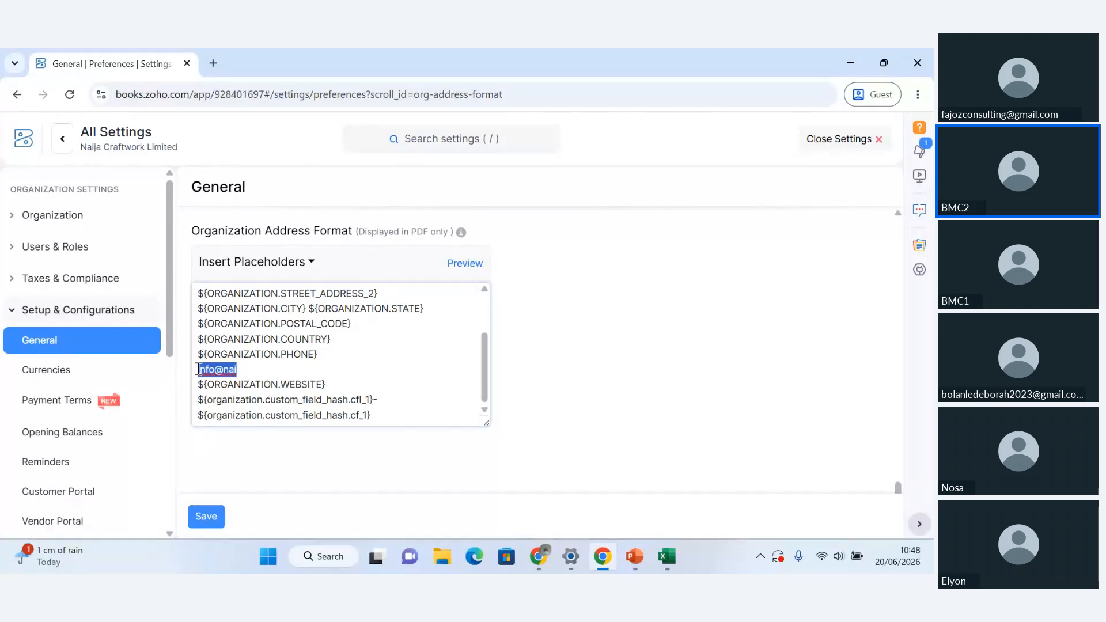
key("ctrl+v")
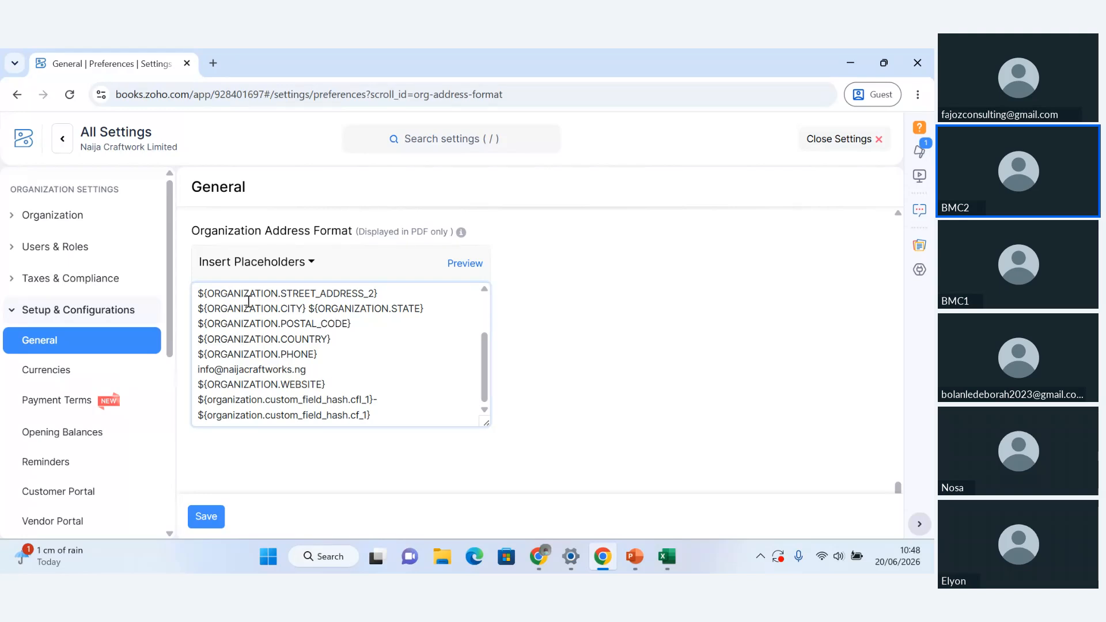
Preview the organization address format with the company's email and save the general preferences
left_click(464, 266)
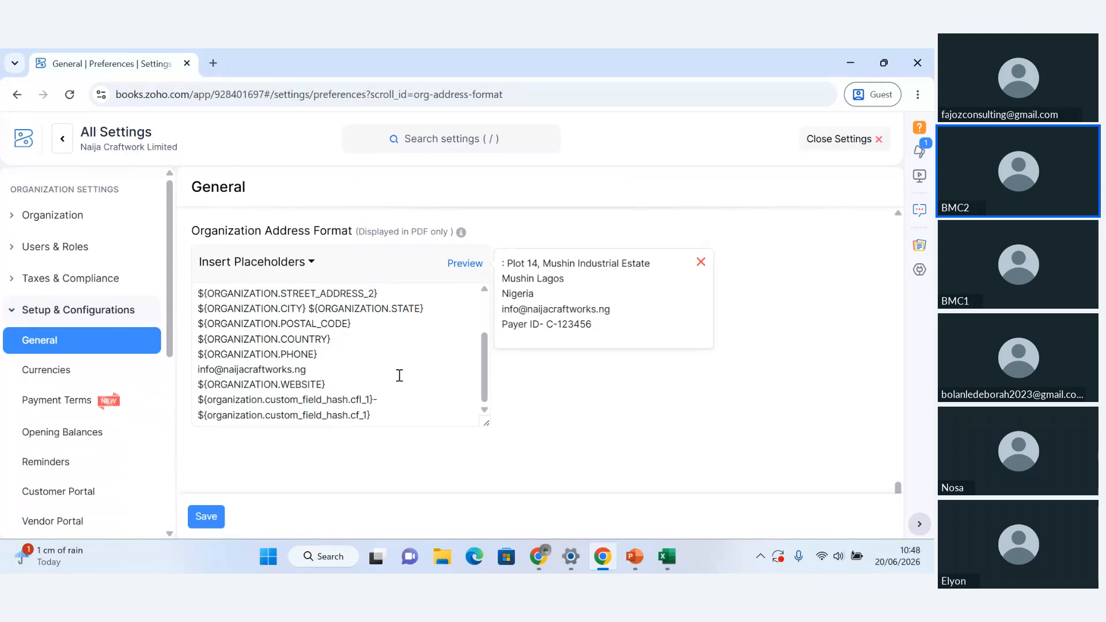
left_click(340, 372)
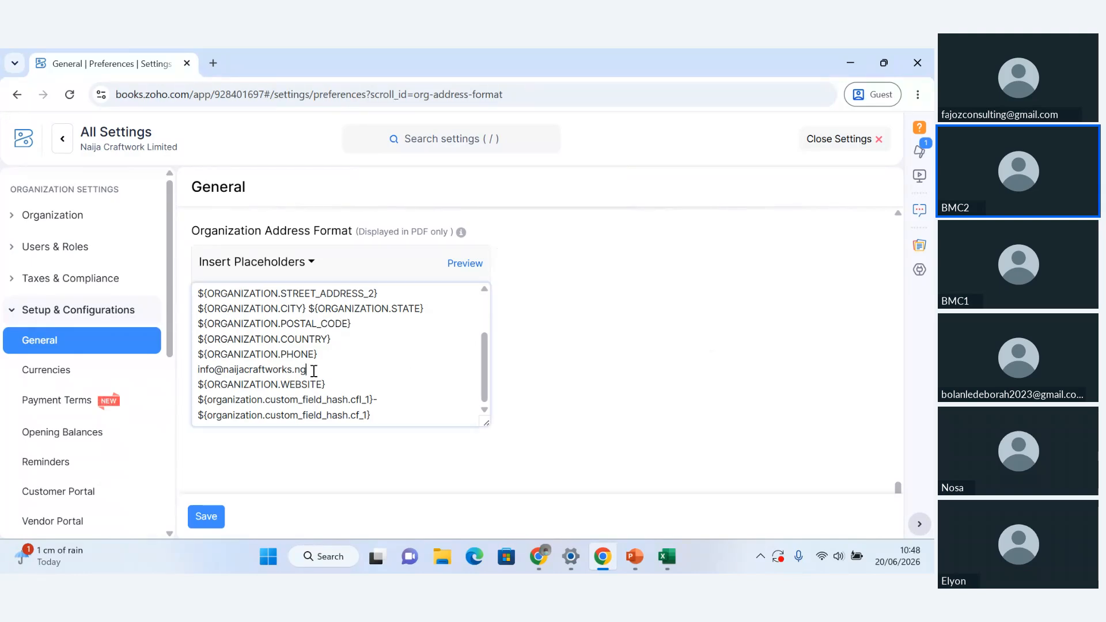
left_click(207, 516)
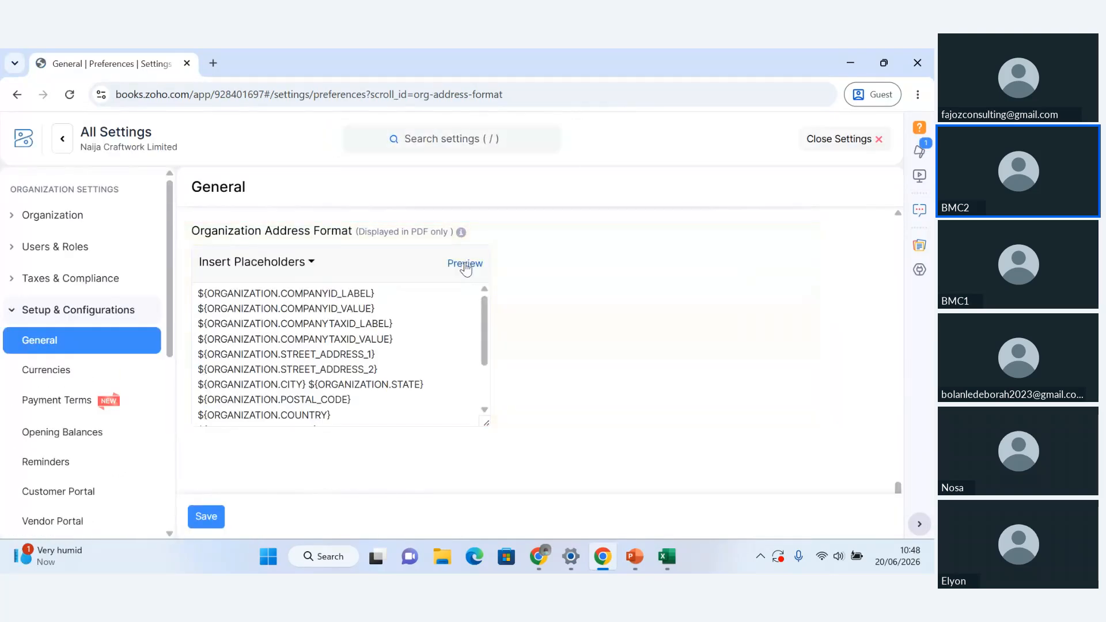
left_click(466, 265)
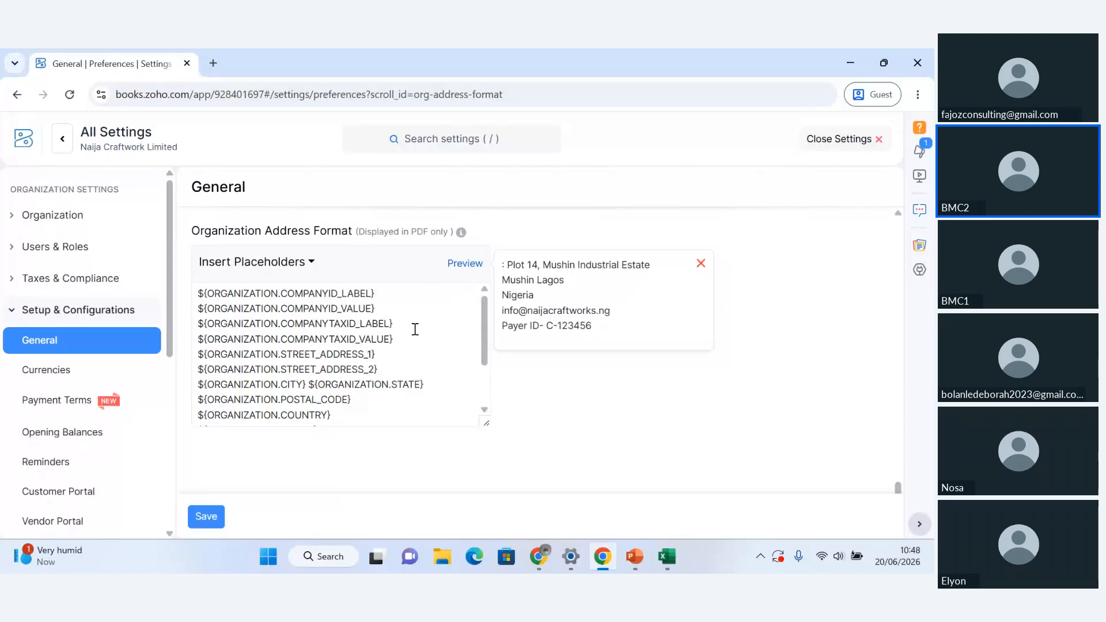
left_click(212, 522)
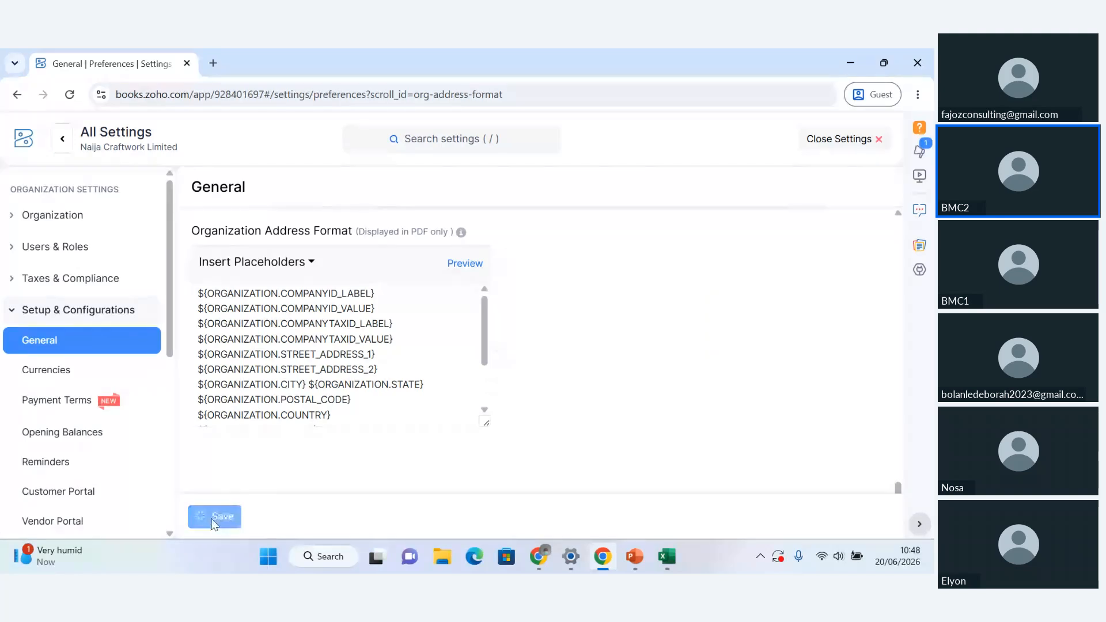